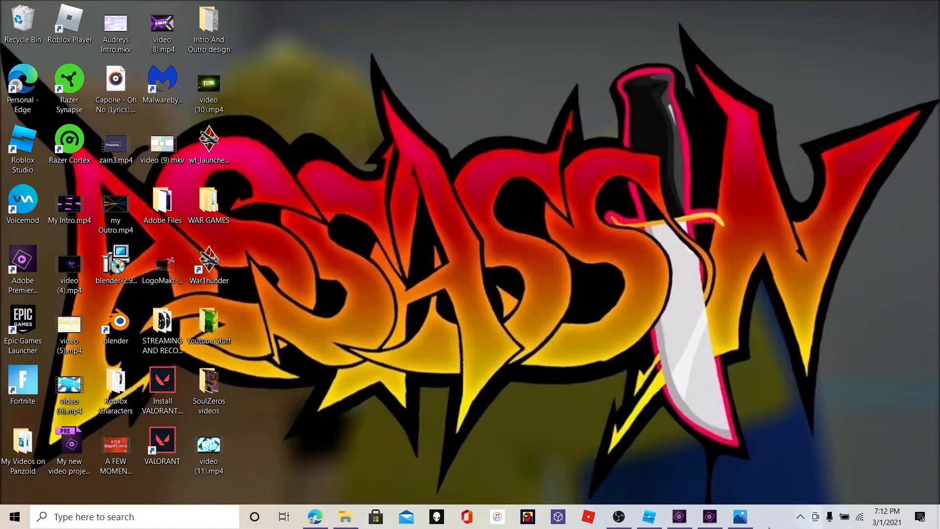
- Switch to Photos and examine the example Roblox character picture New Project (5).png at full window size
{"action": "left_click", "coordinate": [742, 517]}
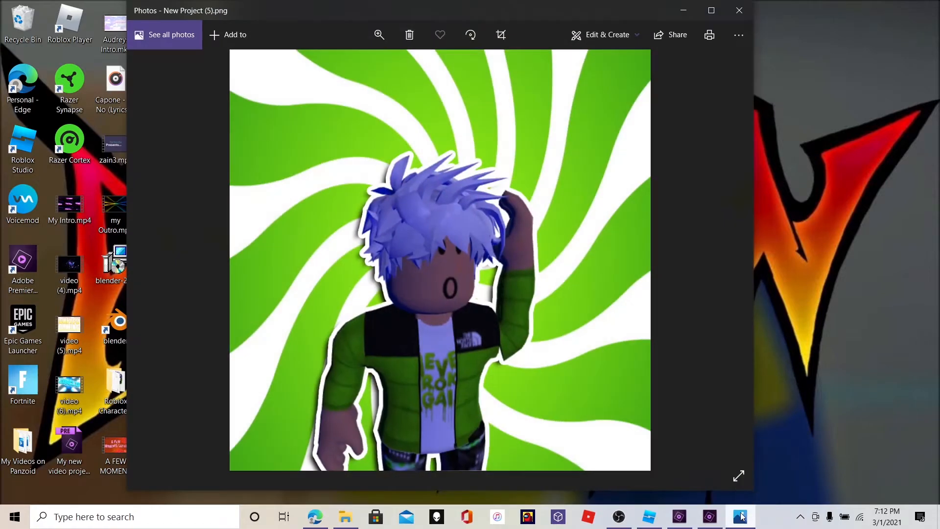
{"action": "left_click", "coordinate": [711, 10]}
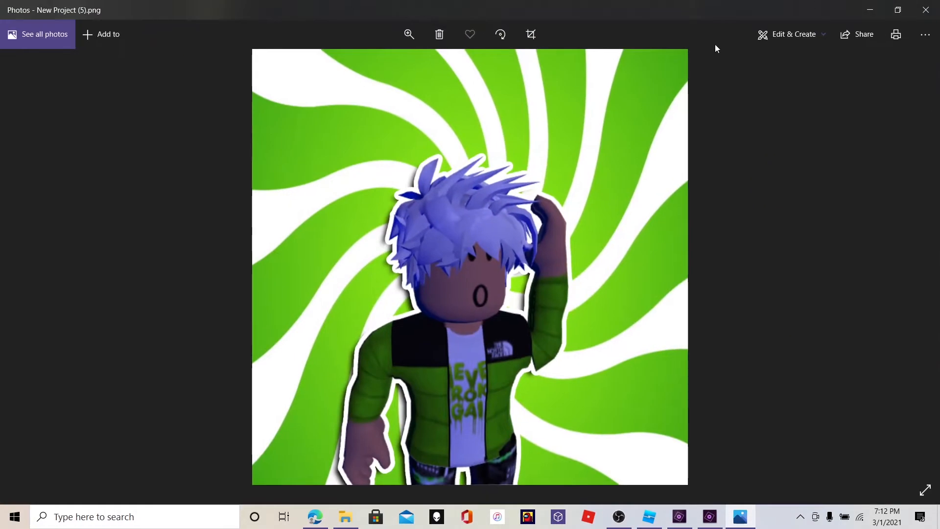
{"action": "left_click", "coordinate": [875, 9]}
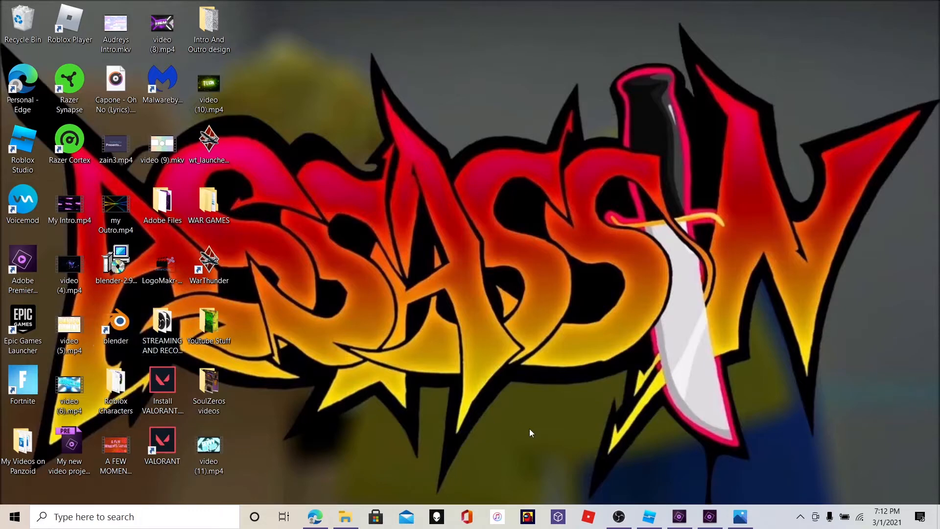
{"action": "left_click", "coordinate": [740, 516]}
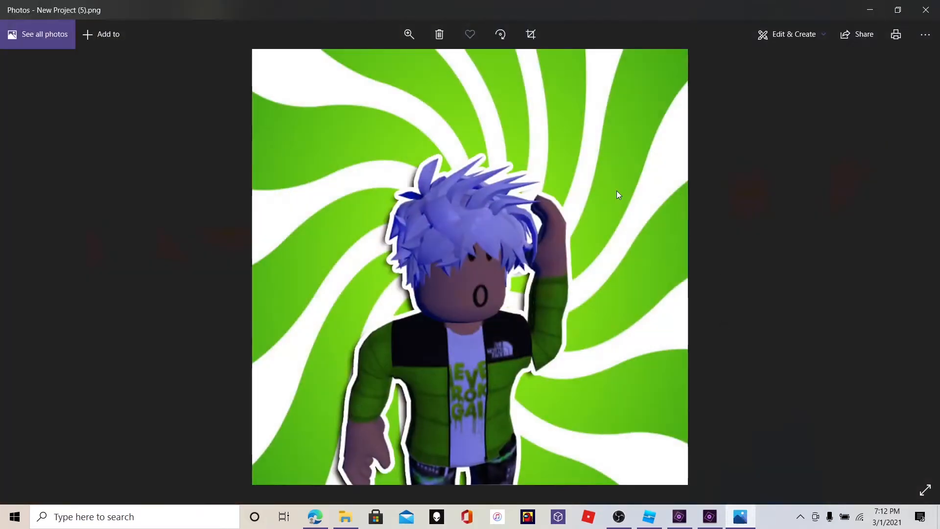
{"action": "left_click", "coordinate": [865, 3]}
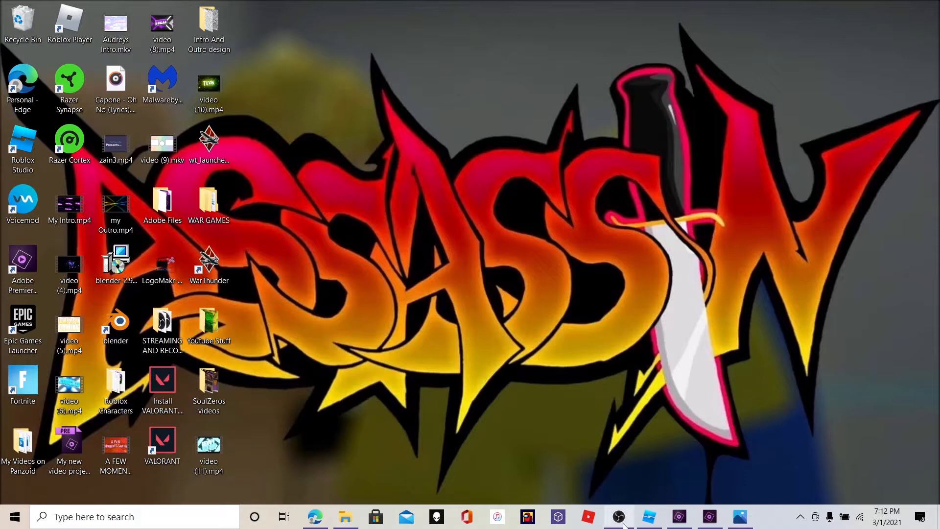
{"action": "mouse_move", "coordinate": [621, 521]}
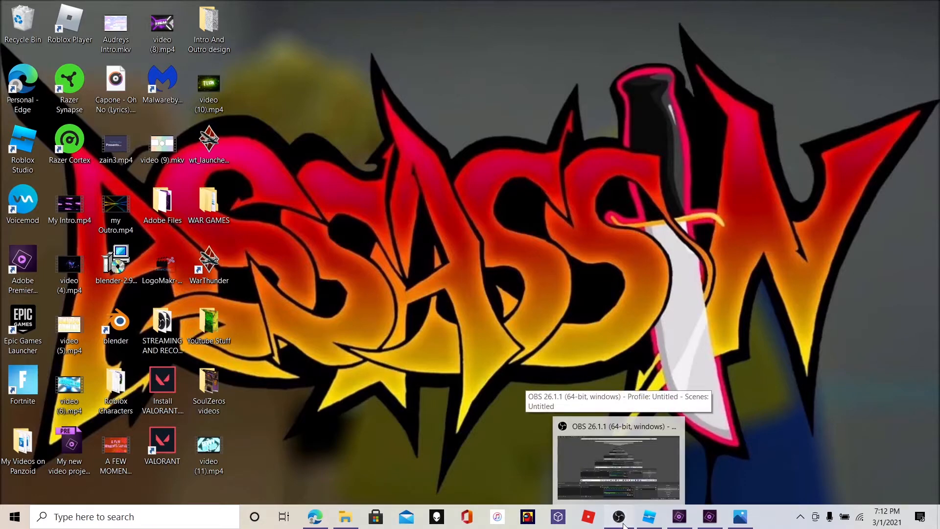
{"action": "left_click", "coordinate": [621, 521]}
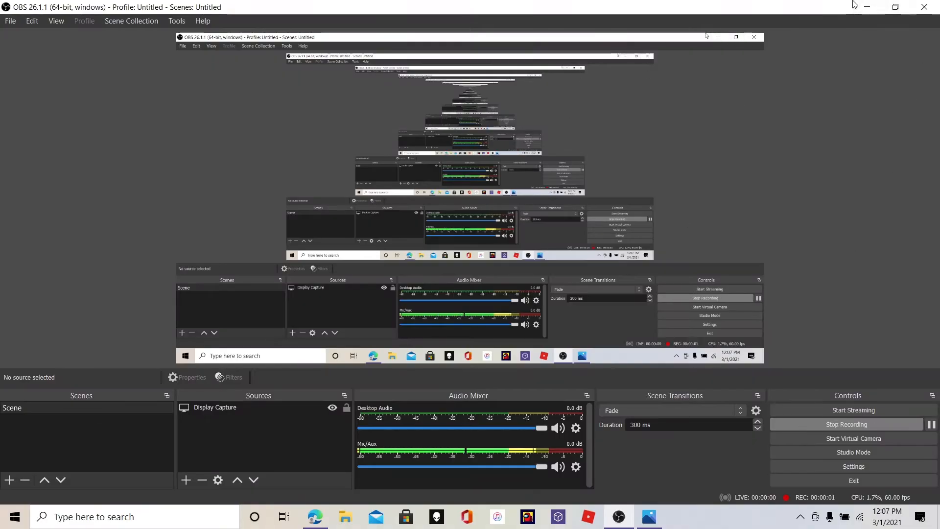
{"action": "left_click", "coordinate": [860, 4]}
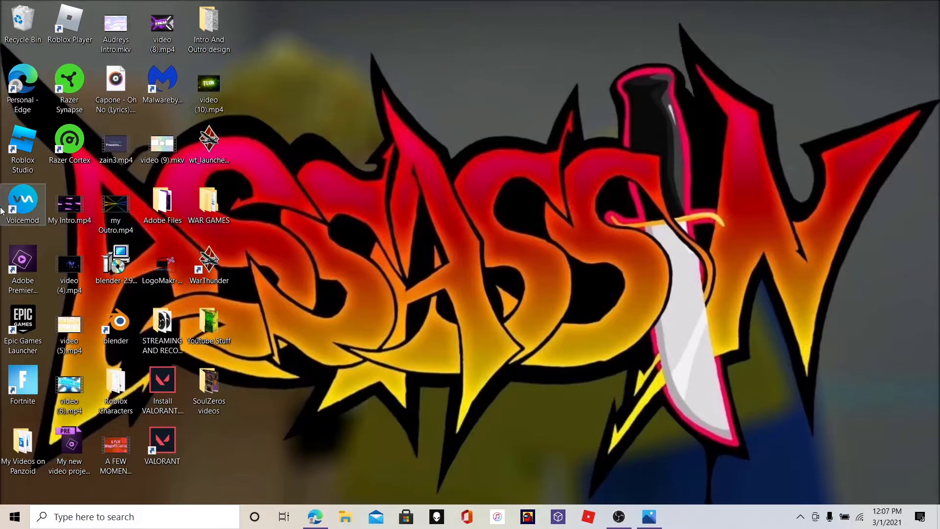
- Launch Roblox Studio, create a new place from the Baseplate template and dismiss the Load Character Pro window
{"action": "left_click", "coordinate": [13, 137]}
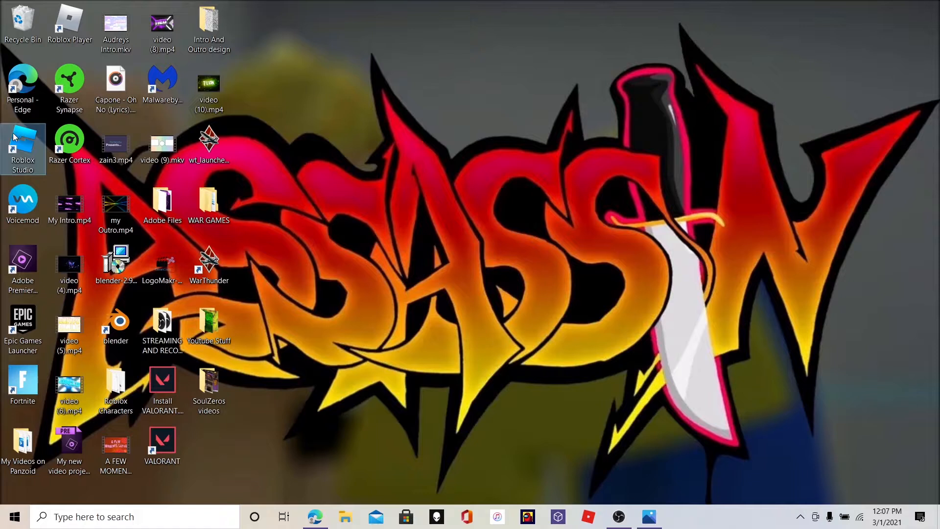
{"action": "double_click", "coordinate": [14, 138]}
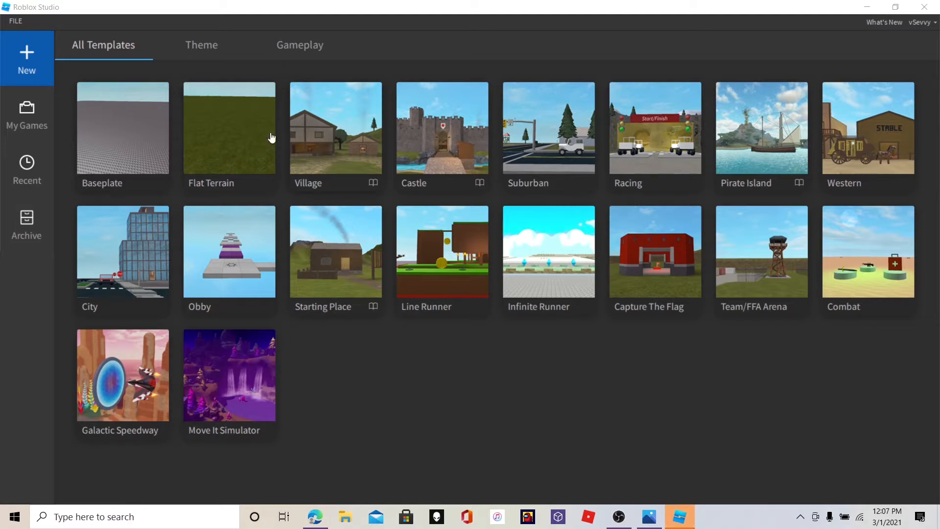
{"action": "left_click", "coordinate": [143, 131]}
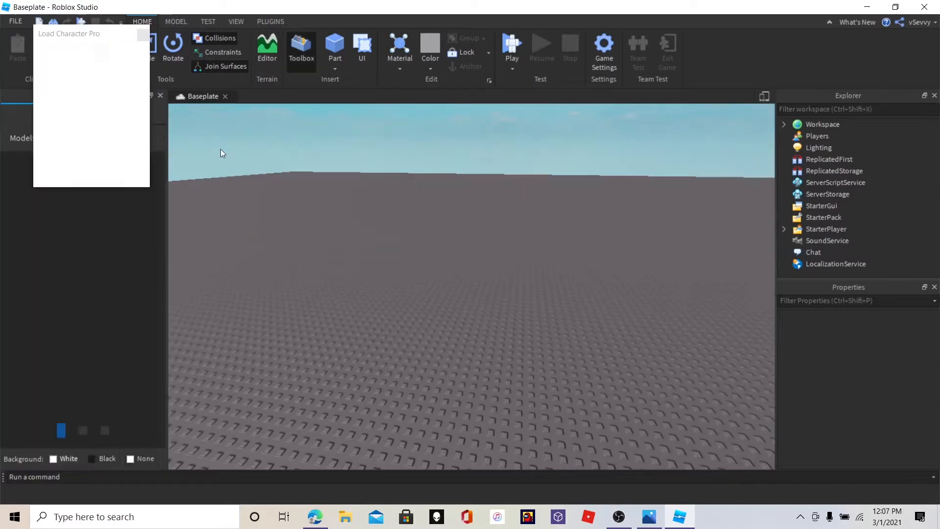
{"action": "right_click_drag", "start_coordinate": [371, 204], "coordinate": [751, 193]}
{"action": "left_click", "coordinate": [142, 35]}
{"action": "right_click_drag", "start_coordinate": [323, 215], "coordinate": [320, 164]}
{"action": "right_click_drag", "start_coordinate": [416, 163], "coordinate": [588, 130]}
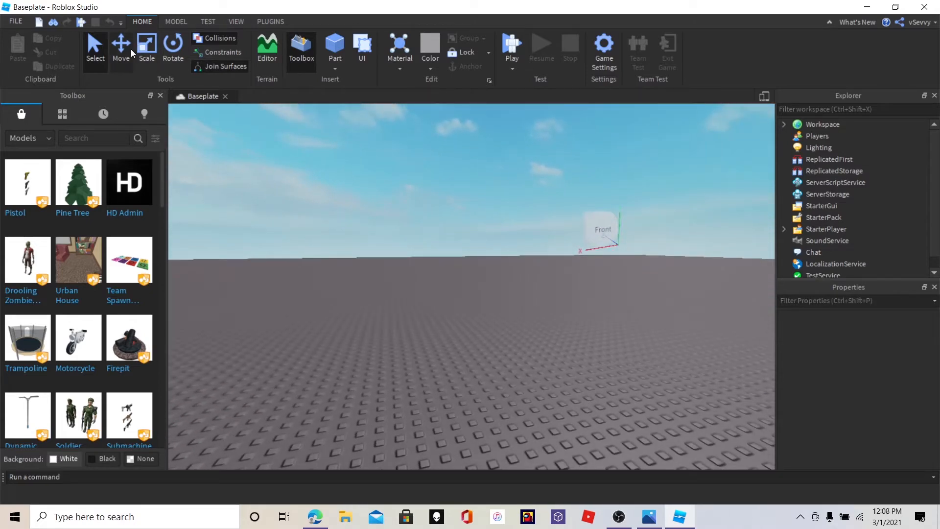
{"action": "left_click", "coordinate": [267, 23]}
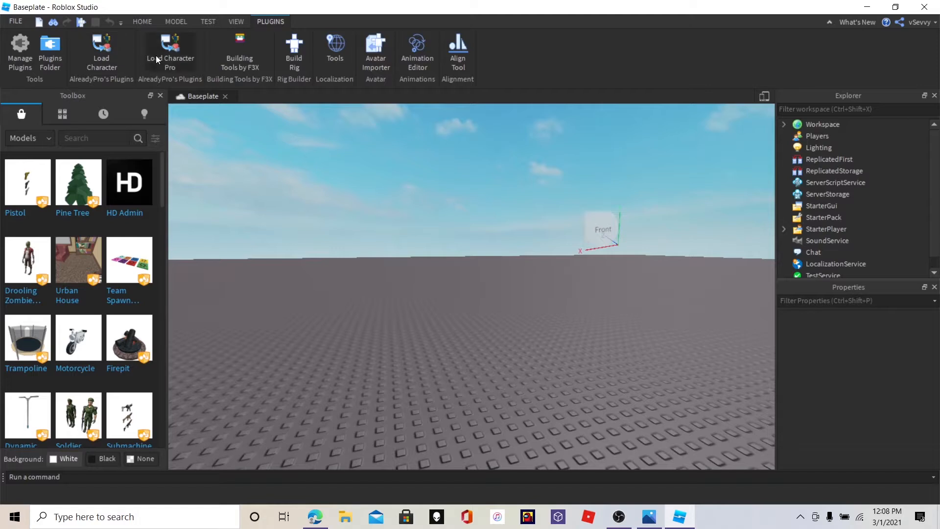
{"action": "left_click", "coordinate": [93, 114]}
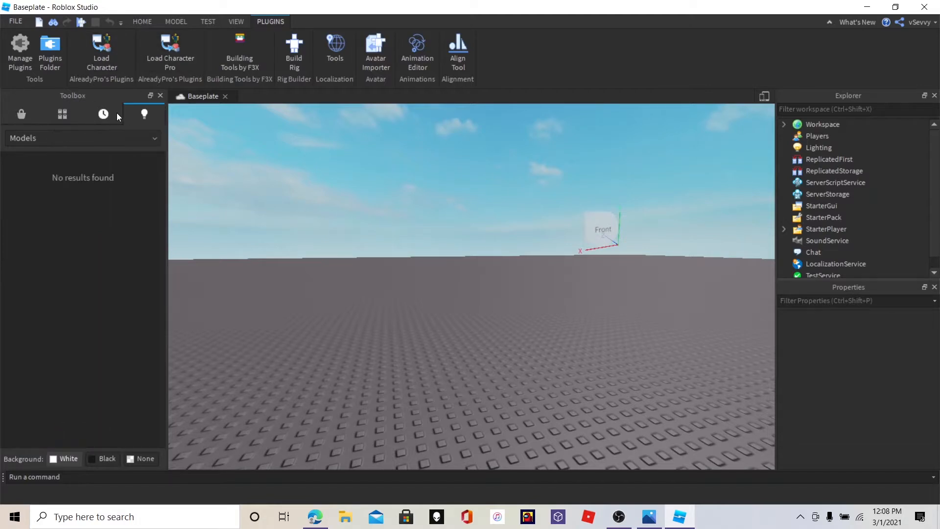
{"action": "left_click", "coordinate": [59, 113]}
{"action": "left_click", "coordinate": [34, 108]}
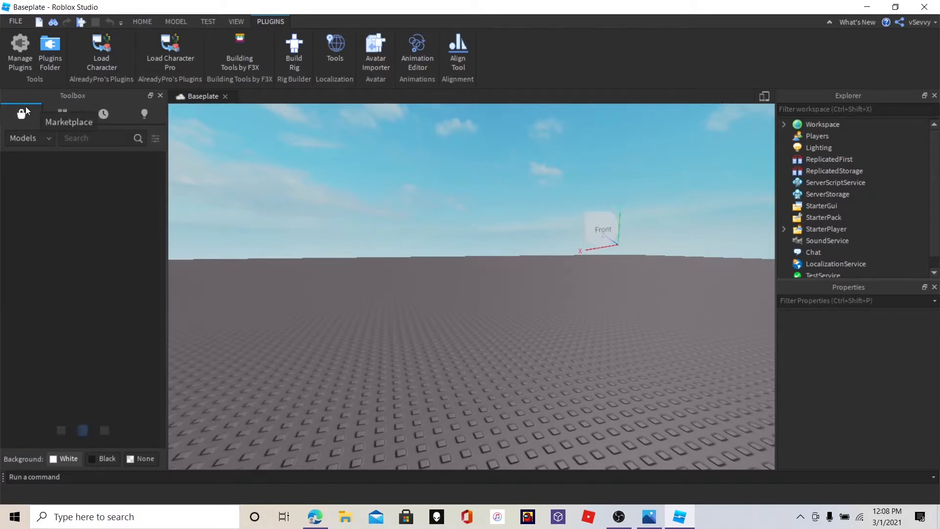
{"action": "left_click", "coordinate": [97, 137]}
{"action": "left_click", "coordinate": [261, 20]}
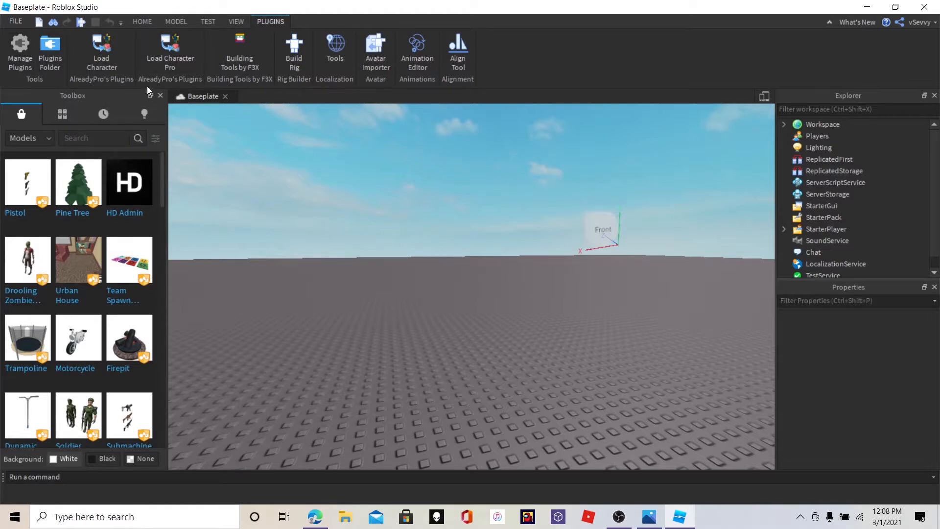
- Open the Load Character plugin and enter the signed-in account's username to preview its avatar
{"action": "left_click", "coordinate": [93, 46]}
{"action": "left_click", "coordinate": [93, 45]}
{"action": "left_click", "coordinate": [94, 45]}
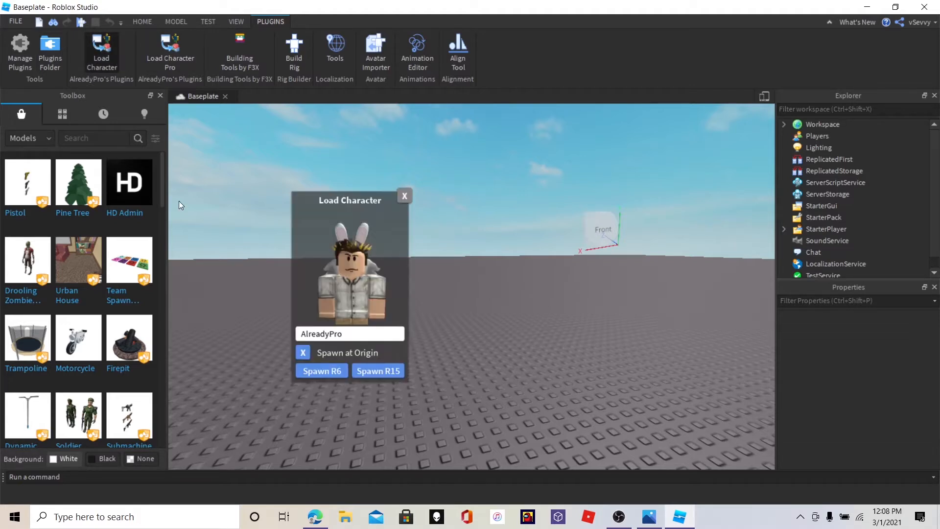
{"action": "double_click", "coordinate": [349, 337]}
{"action": "type", "text": "vSevvy"}
{"action": "key", "text": "Return"}
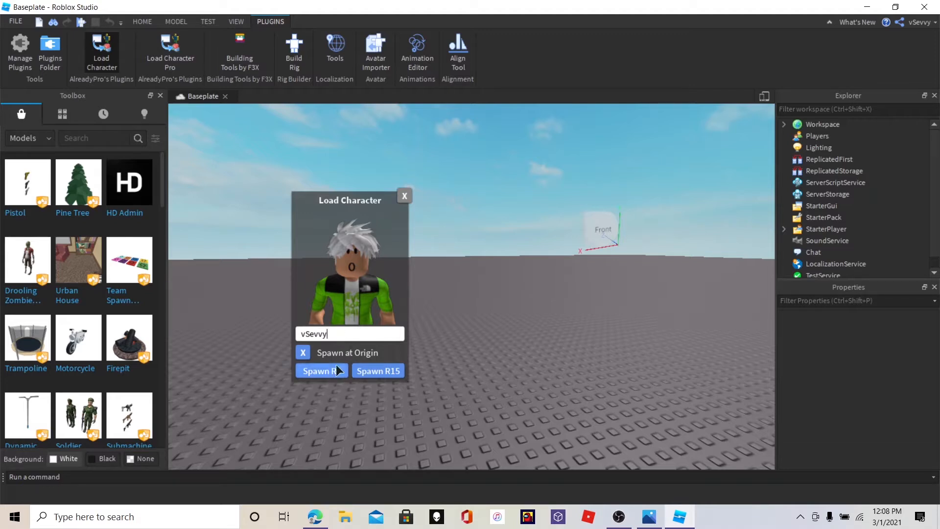
- Replace the username in Load Character with another player's username to preview that avatar
{"action": "left_click_drag", "start_coordinate": [346, 337], "coordinate": [179, 307]}
{"action": "type", "text": "laund"}
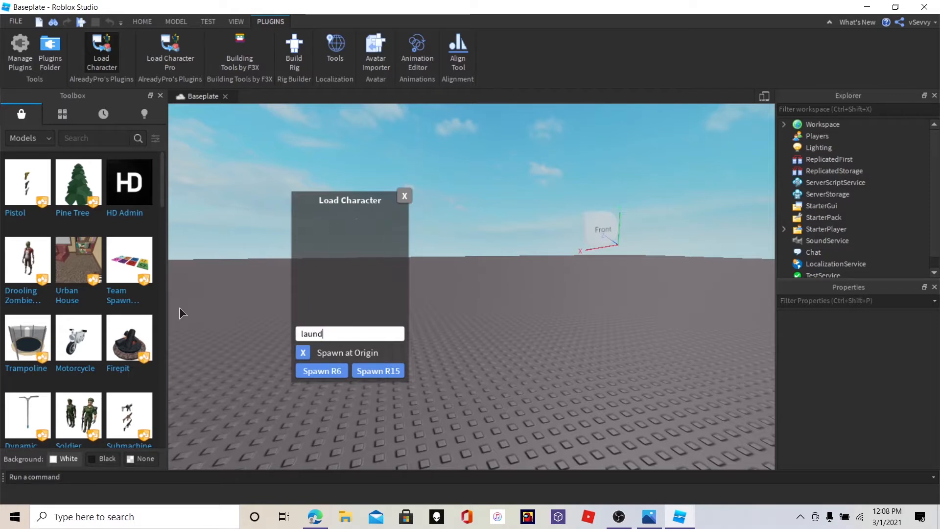
{"action": "type", "text": "ryAudrey12"}
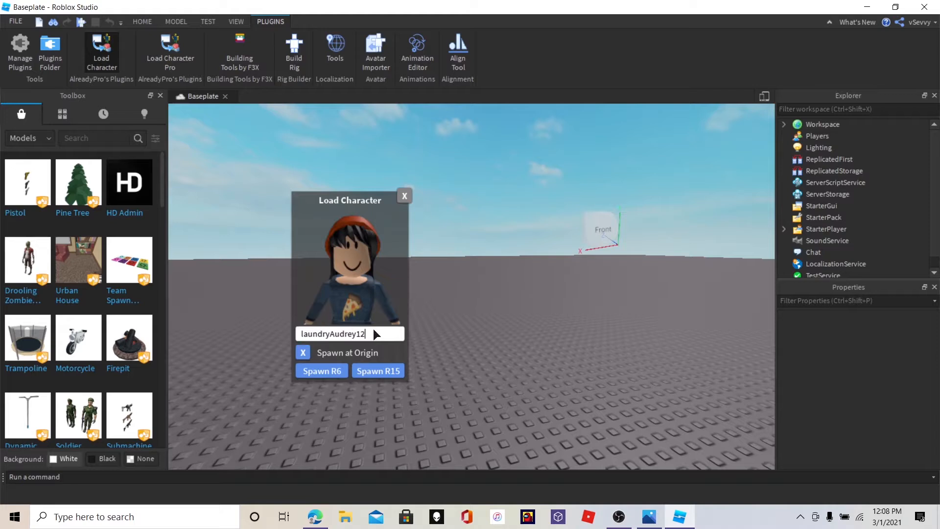
- Re-enter the signed-in account's username in Load Character and spawn its avatar as an R6 character
{"action": "left_click_drag", "start_coordinate": [366, 334], "coordinate": [298, 321]}
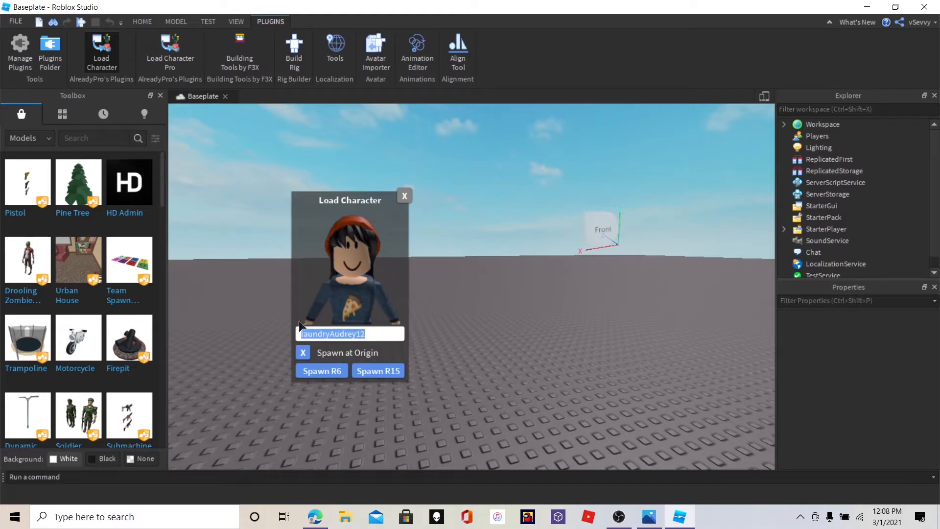
{"action": "key", "text": "BackSpace"}
{"action": "type", "text": "vSe"}
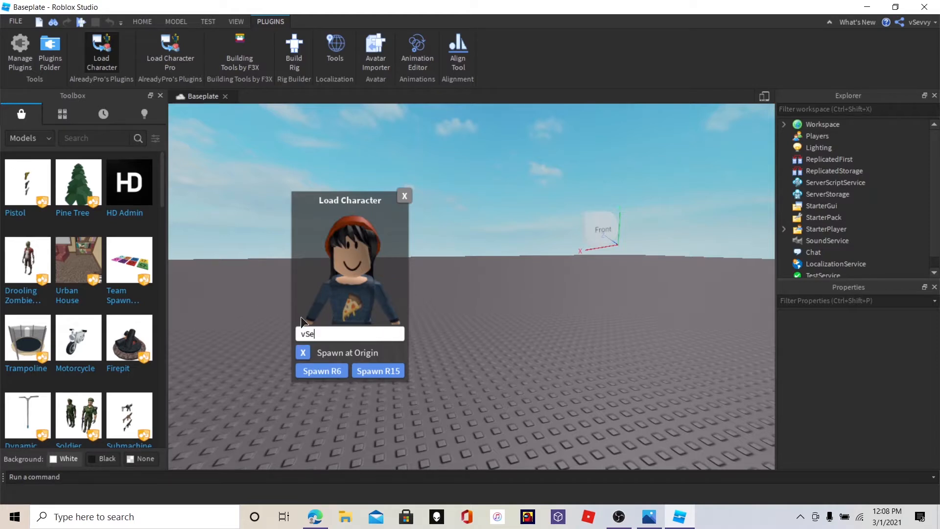
{"action": "type", "text": "vvy"}
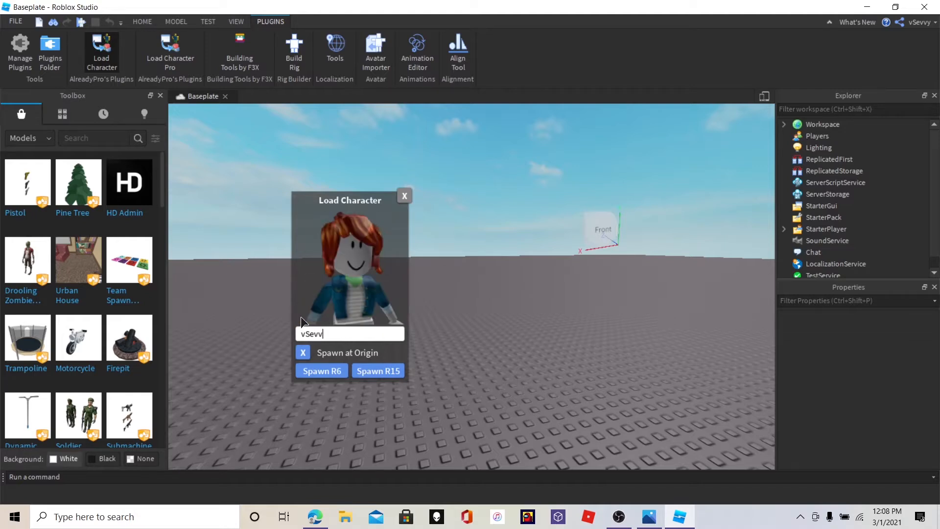
{"action": "left_click", "coordinate": [317, 371]}
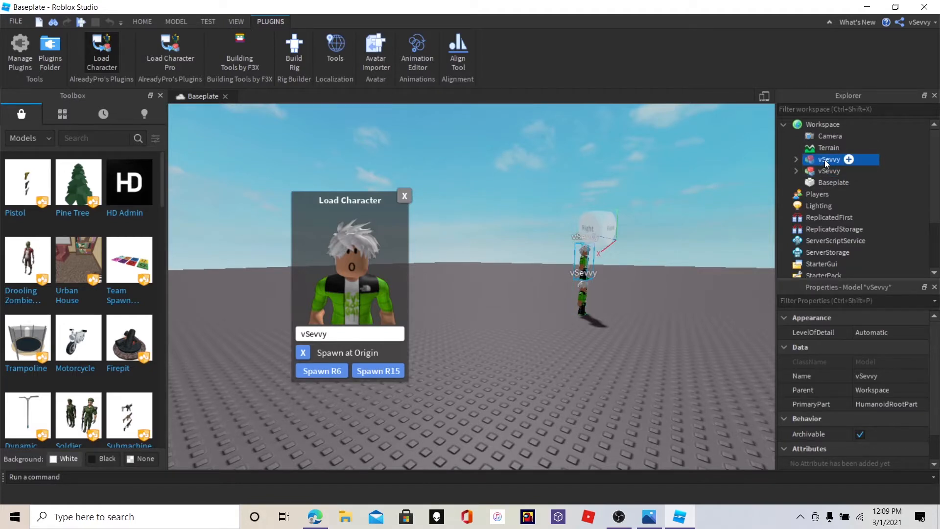
- Delete the duplicate character stacked on top of the other one and close the Load Character window
{"action": "key", "text": "Delete"}
{"action": "right_click_drag", "start_coordinate": [598, 248], "coordinate": [572, 260]}
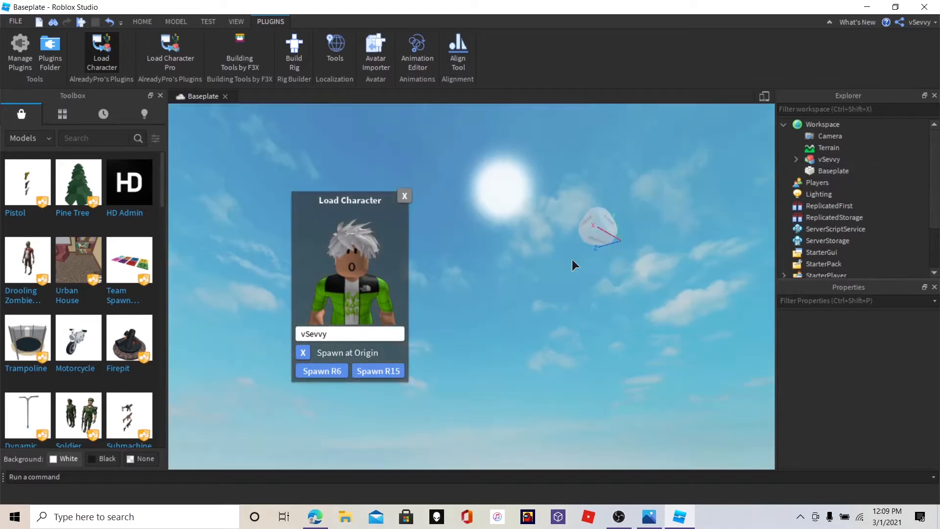
{"action": "left_click", "coordinate": [407, 196]}
- Examine the spawned character up close from the front
{"action": "right_click_drag", "start_coordinate": [453, 207], "coordinate": [476, 216]}
{"action": "key", "text": "w"}
{"action": "key", "text": "w"}
{"action": "key", "text": "a"}
{"action": "key", "text": "d"}
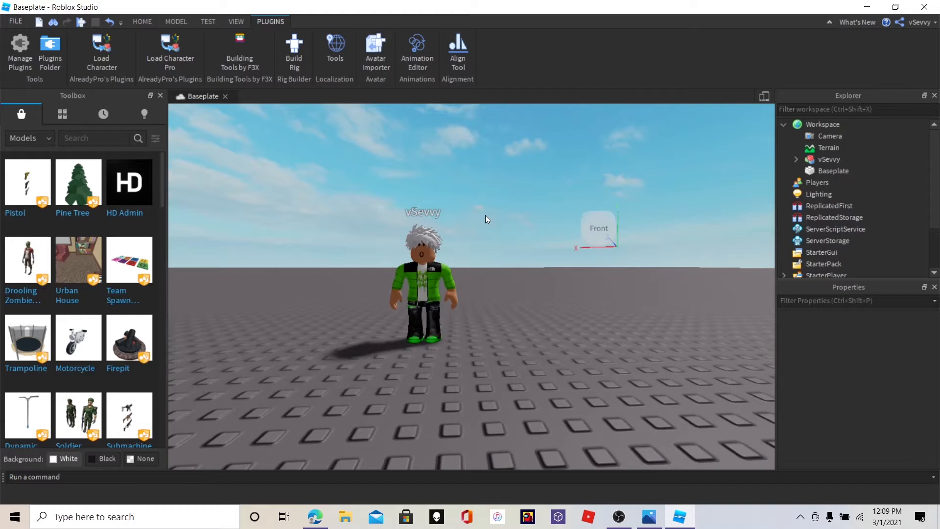
{"action": "key", "text": "w"}
{"action": "key", "text": "a"}
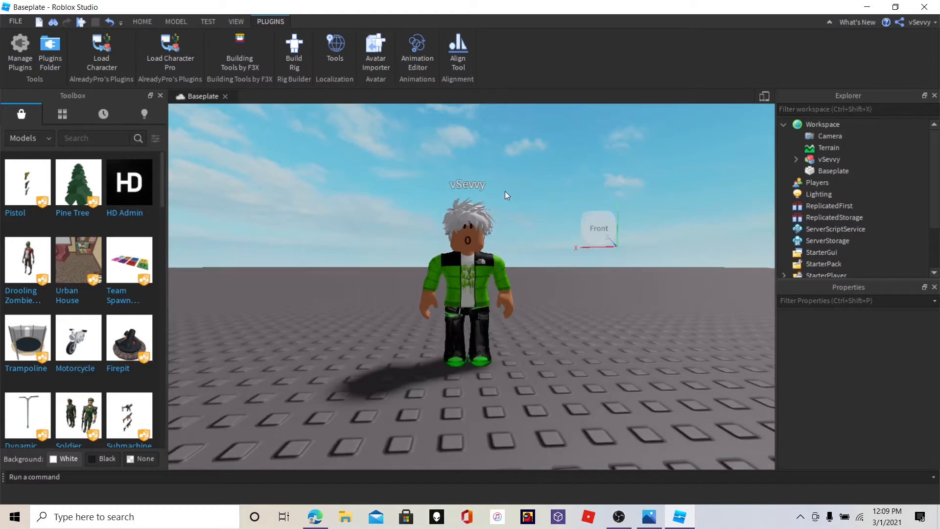
{"action": "key", "text": "d"}
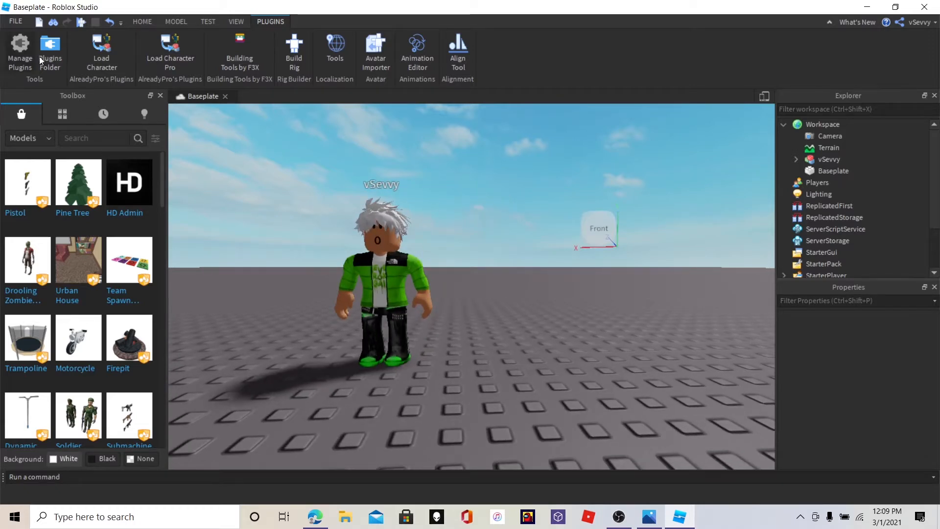
- Activate the Building Tools by F3X plugin and expand the character model in the Workspace to list its body parts
{"action": "left_click", "coordinate": [235, 44]}
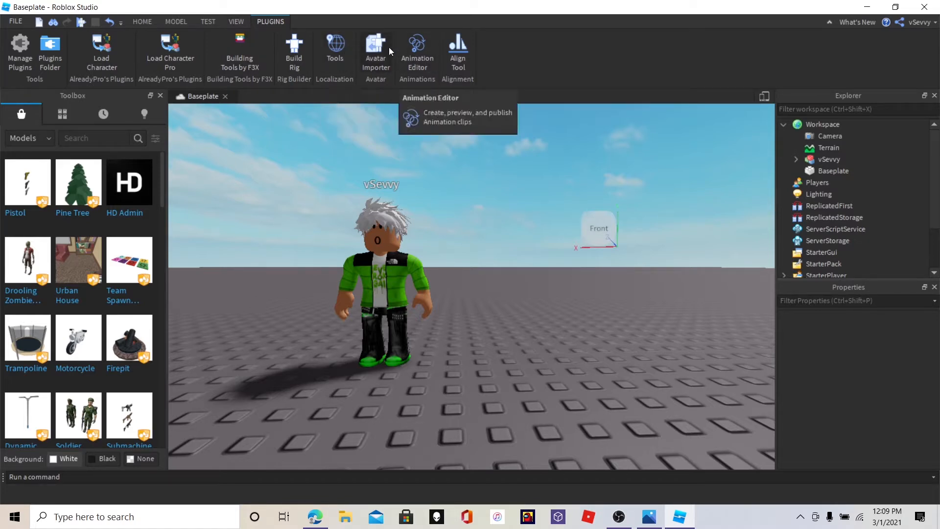
{"action": "left_click", "coordinate": [248, 56]}
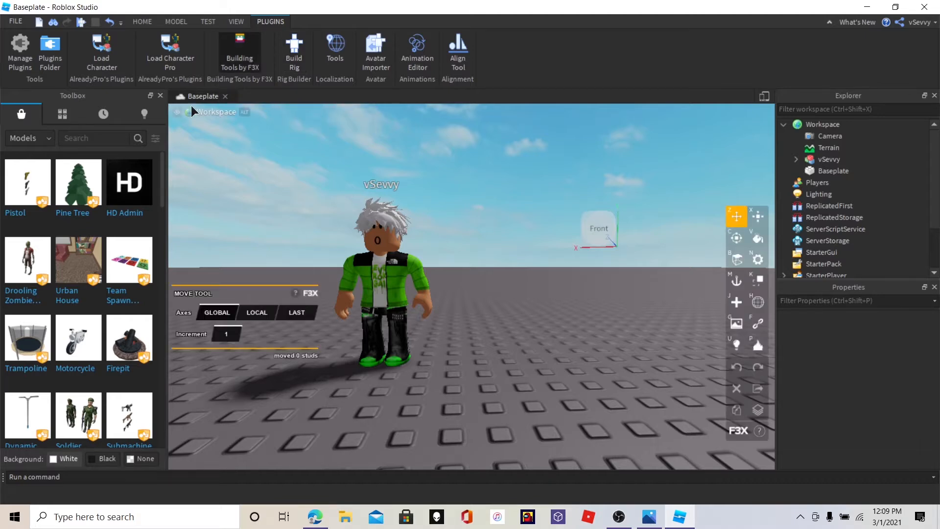
{"action": "left_click", "coordinate": [795, 159]}
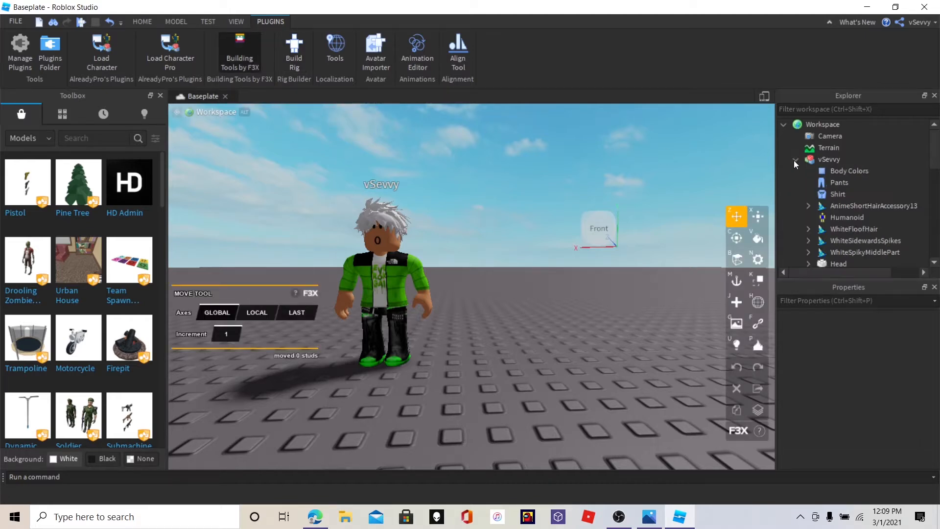
{"action": "scroll", "coordinate": [821, 159], "scroll_direction": "down", "scroll_amount": 3}
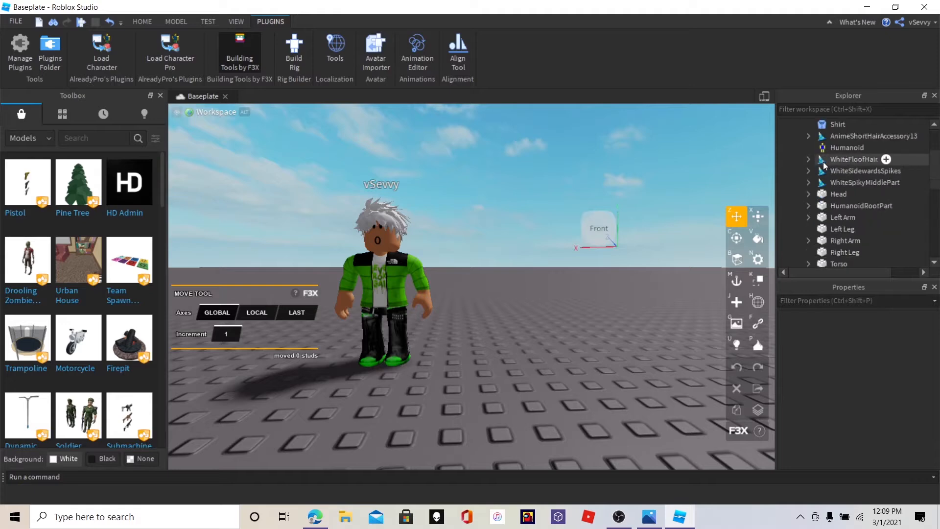
{"action": "scroll", "coordinate": [823, 171], "scroll_direction": "up", "scroll_amount": 1}
{"action": "scroll", "coordinate": [823, 170], "scroll_direction": "right", "scroll_amount": 1}
- Rotate the character's left arm 15 degrees about its vertical axis with the F3X Rotate tool
{"action": "right_click_drag", "start_coordinate": [541, 203], "coordinate": [545, 202]}
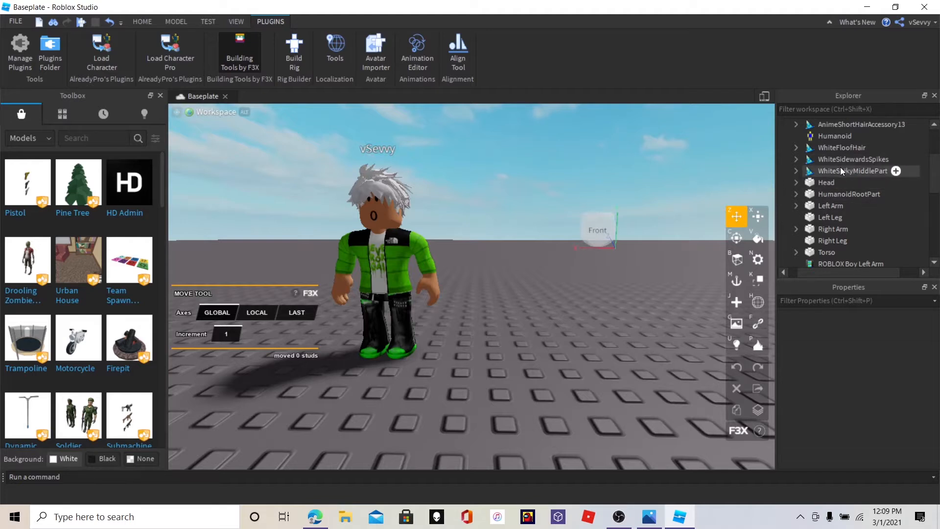
{"action": "key", "text": "a"}
{"action": "key", "text": "d"}
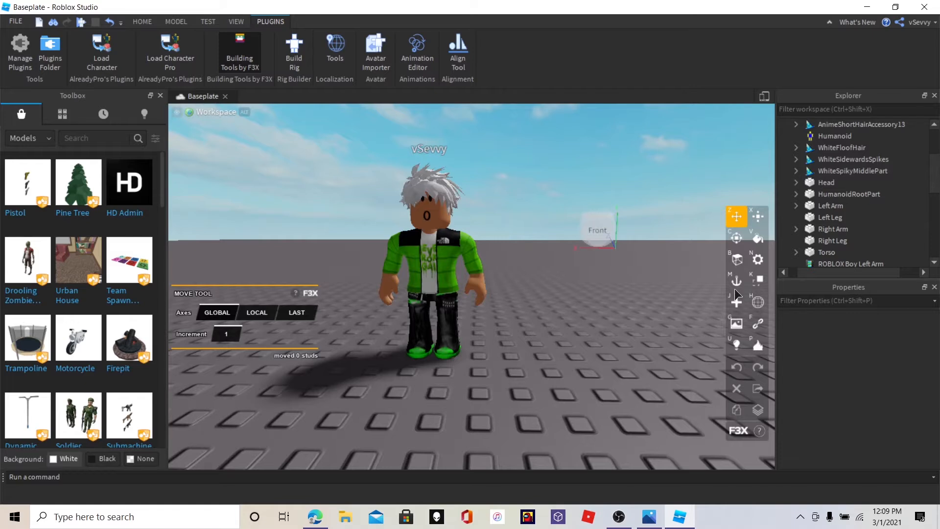
{"action": "left_click", "coordinate": [738, 239]}
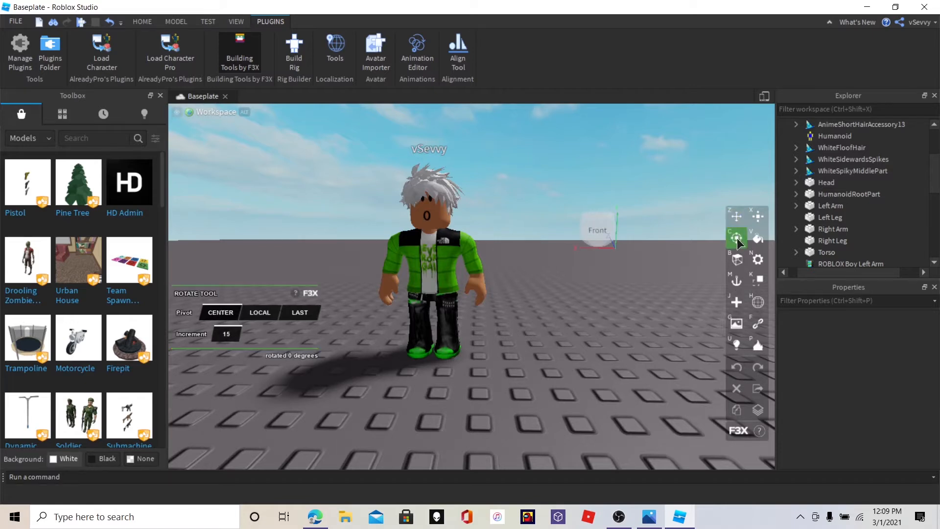
{"action": "left_click", "coordinate": [495, 248]}
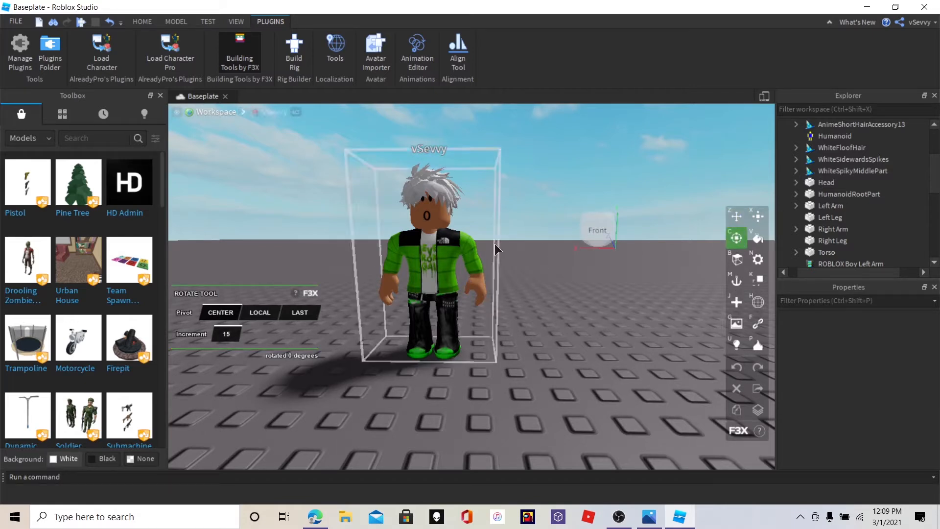
{"action": "left_click", "coordinate": [851, 206]}
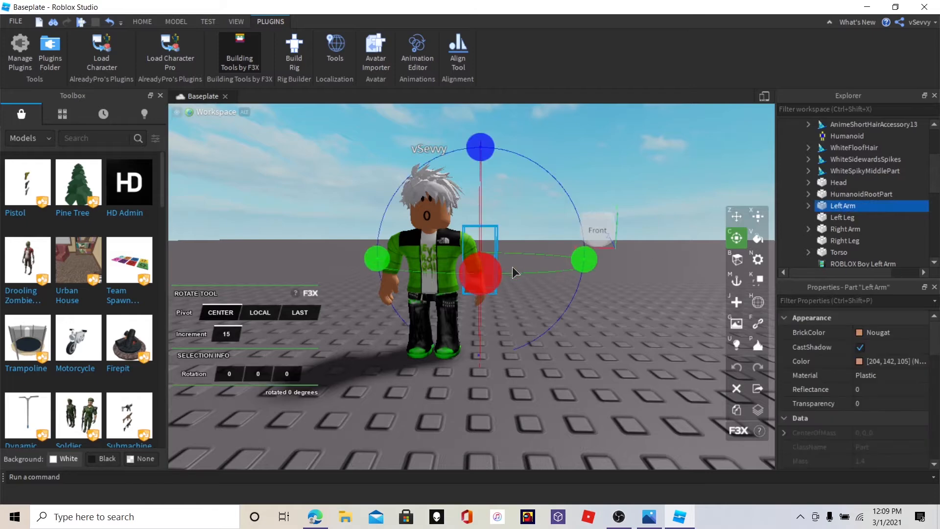
{"action": "right_click_drag", "start_coordinate": [610, 301], "coordinate": [610, 302]}
{"action": "right_click_drag", "start_coordinate": [610, 302], "coordinate": [610, 300]}
{"action": "mouse_move", "coordinate": [550, 232]}
{"action": "left_mouse_down"}
{"action": "mouse_move", "coordinate": [562, 225]}
{"action": "mouse_move", "coordinate": [543, 228]}
{"action": "left_mouse_up"}
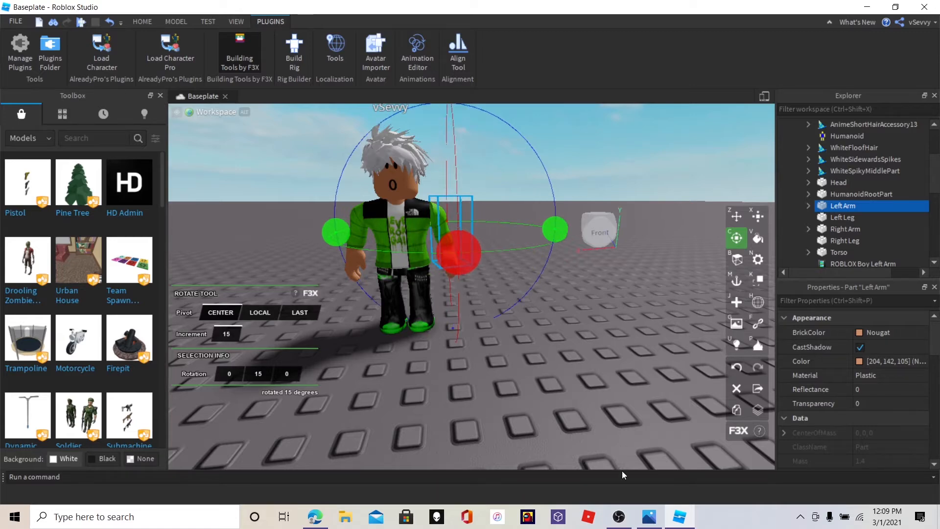
{"action": "left_click", "coordinate": [619, 516]}
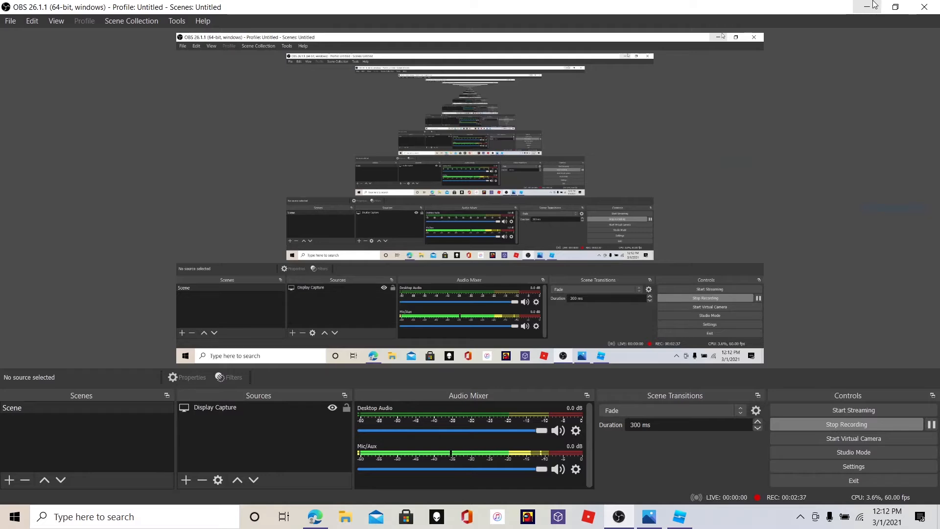
{"action": "left_click", "coordinate": [873, 5]}
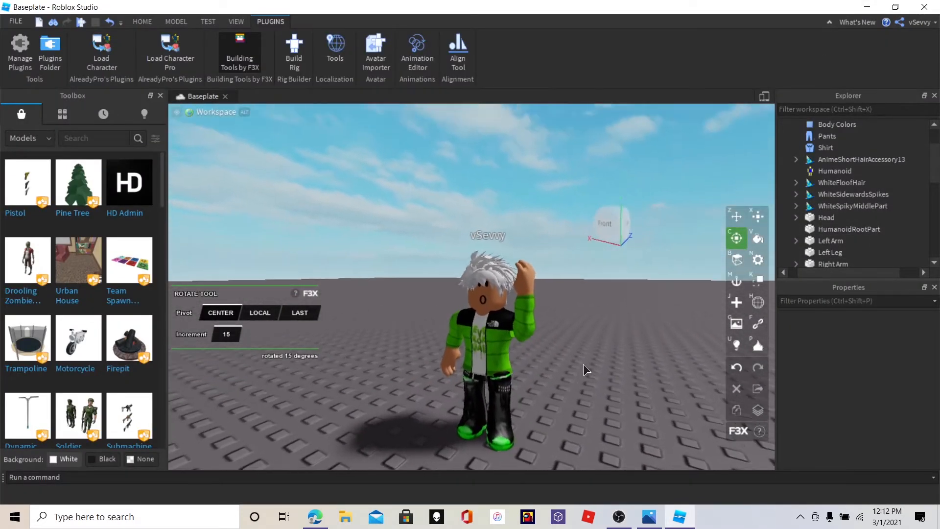
{"action": "scroll", "coordinate": [583, 364], "scroll_direction": "up", "scroll_amount": 3}
{"action": "right_click_drag", "start_coordinate": [584, 364], "coordinate": [551, 363]}
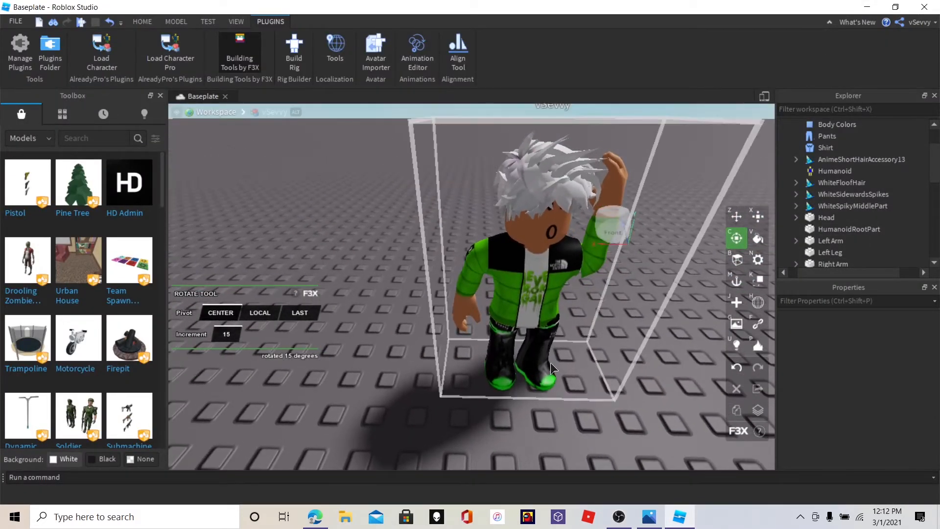
{"action": "scroll", "coordinate": [605, 298], "scroll_direction": "down", "scroll_amount": 4}
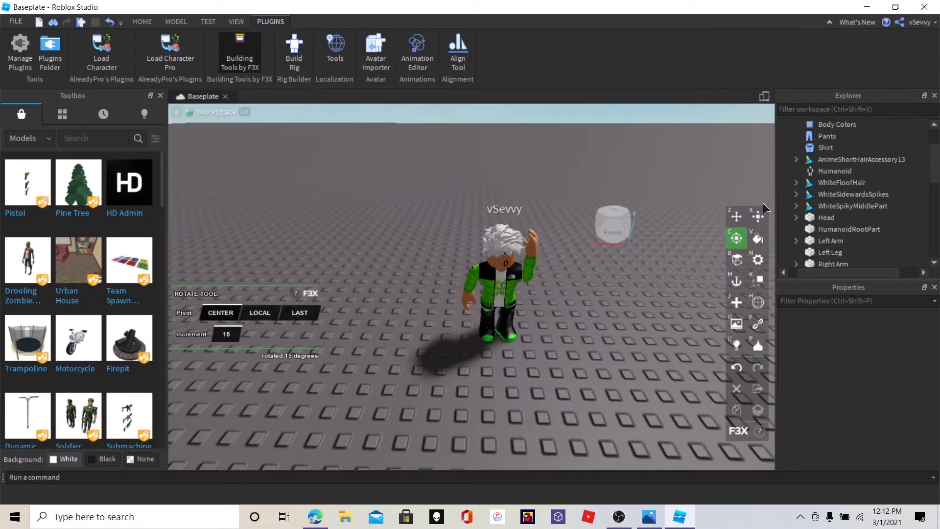
{"action": "scroll", "coordinate": [580, 250], "scroll_direction": "up", "scroll_amount": 2}
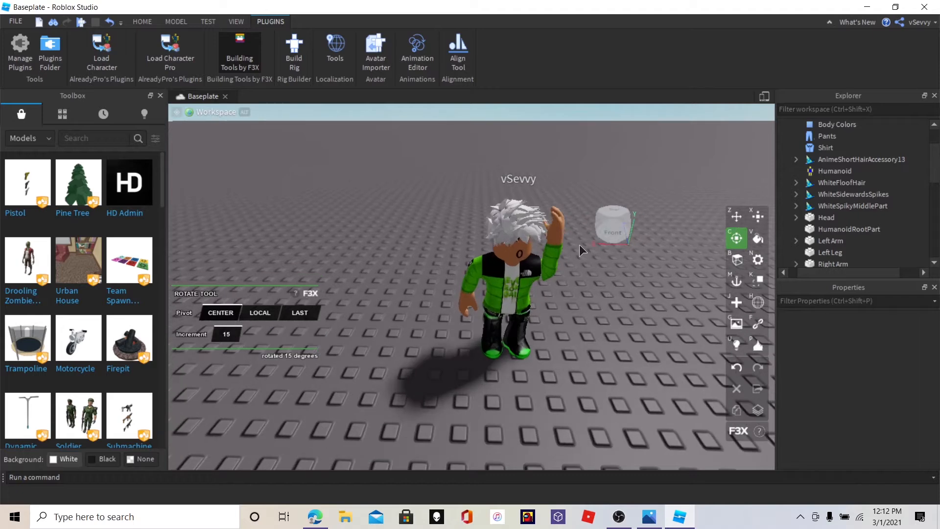
- Select the left leg and the right arm in turn to view their rotation handles
{"action": "left_click", "coordinate": [827, 252]}
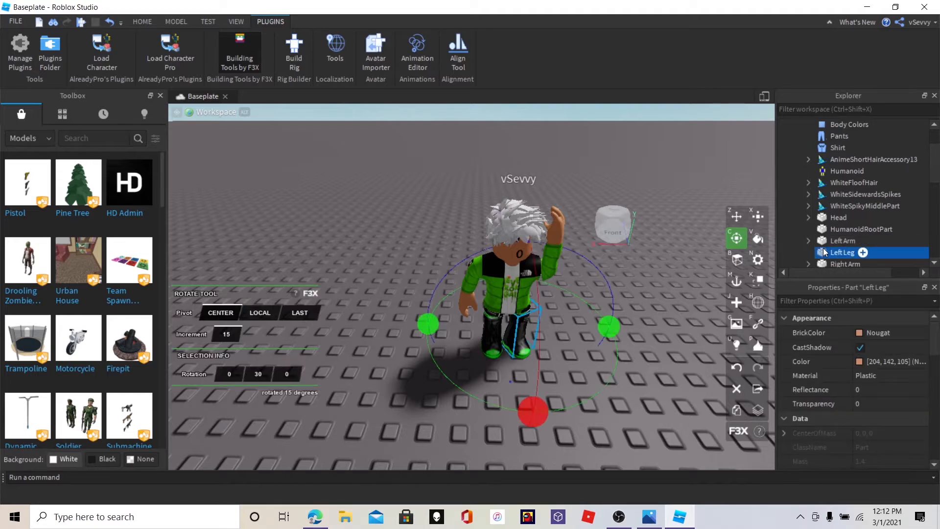
{"action": "left_click", "coordinate": [824, 263]}
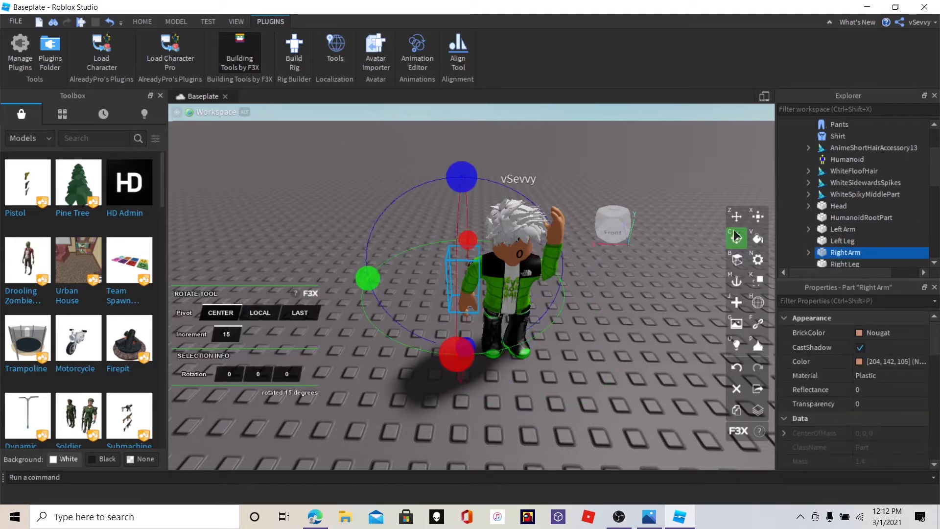
{"action": "scroll", "coordinate": [830, 253], "scroll_direction": "down", "scroll_amount": 1}
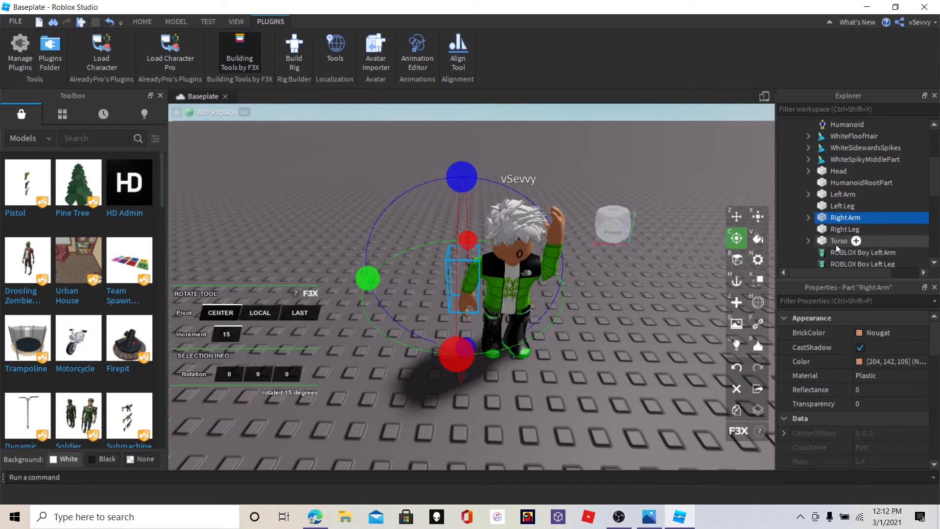
{"action": "scroll", "coordinate": [857, 207], "scroll_direction": "up", "scroll_amount": 1}
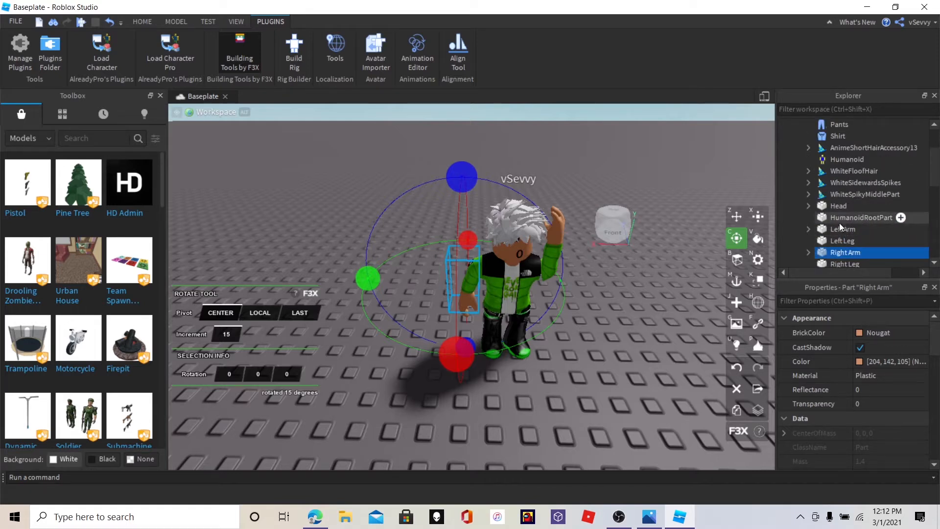
- Try to rotate the character's right leg about its vertical axis with the F3X Rotate tool
{"action": "left_click", "coordinate": [844, 264]}
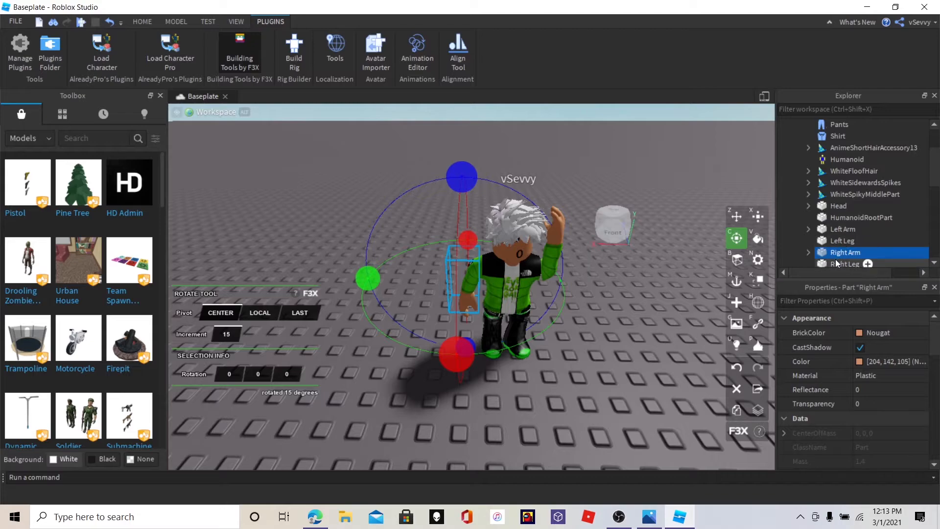
{"action": "right_click_drag", "start_coordinate": [711, 275], "coordinate": [708, 277]}
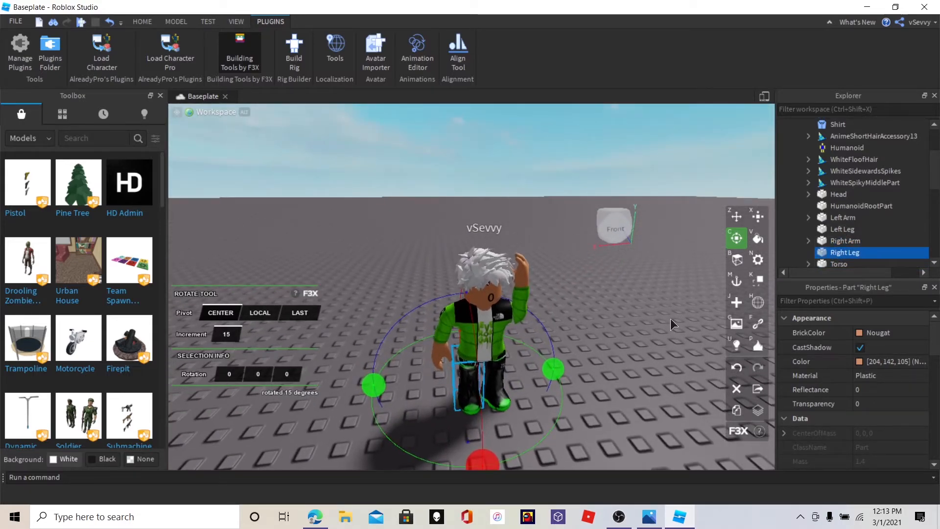
{"action": "right_click_drag", "start_coordinate": [671, 318], "coordinate": [669, 317]}
{"action": "scroll", "coordinate": [671, 316], "scroll_direction": "up", "scroll_amount": 3}
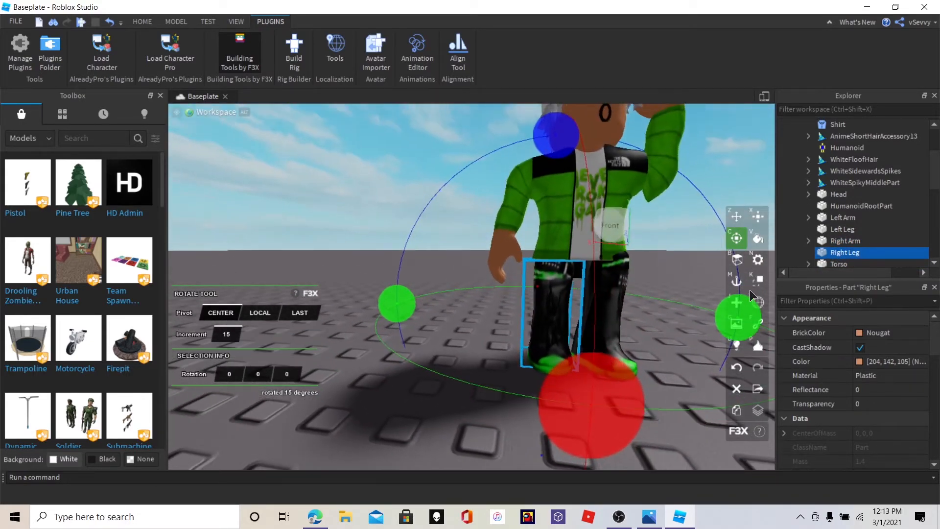
{"action": "scroll", "coordinate": [379, 214], "scroll_direction": "down", "scroll_amount": 1}
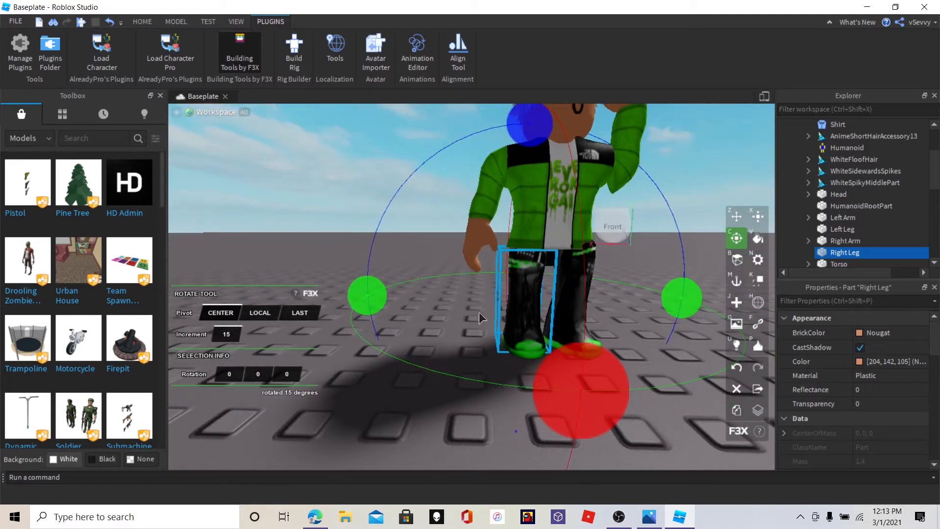
{"action": "mouse_move", "coordinate": [381, 302]}
{"action": "left_mouse_down"}
{"action": "mouse_move", "coordinate": [378, 279]}
{"action": "mouse_move", "coordinate": [392, 297]}
{"action": "left_mouse_up"}
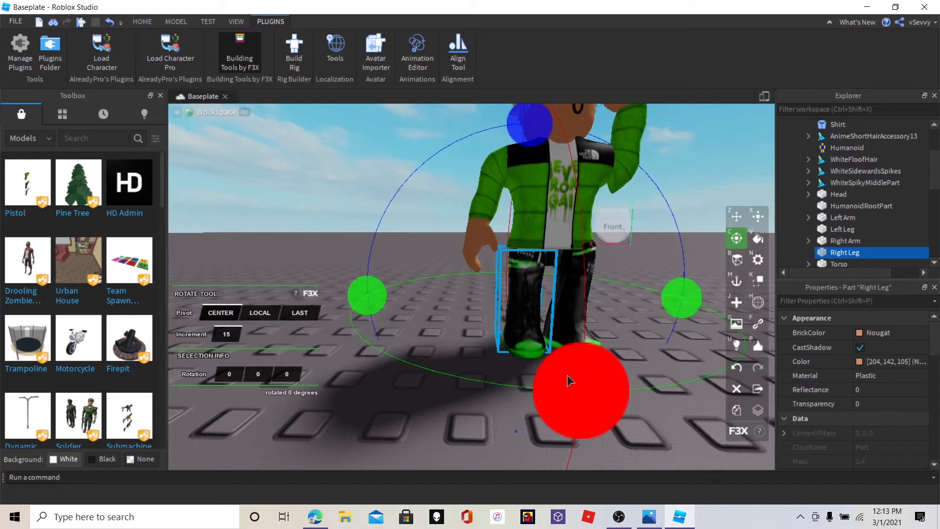
{"action": "mouse_move", "coordinate": [679, 289]}
{"action": "left_mouse_down"}
{"action": "mouse_move", "coordinate": [688, 268]}
{"action": "mouse_move", "coordinate": [680, 288]}
{"action": "left_mouse_up"}
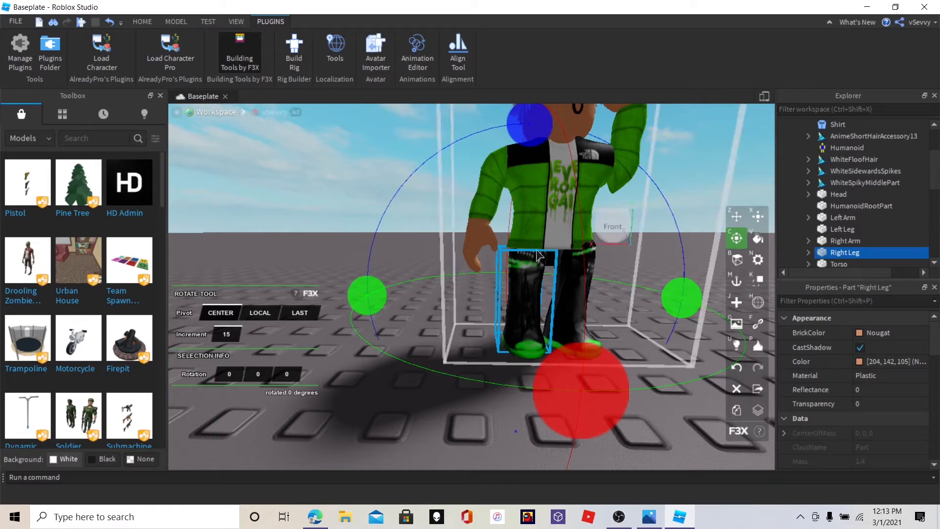
- Collapse the character model in the Workspace and select the whole model
{"action": "right_click_drag", "start_coordinate": [282, 203], "coordinate": [296, 182]}
{"action": "right_click_drag", "start_coordinate": [463, 277], "coordinate": [463, 277]}
{"action": "scroll", "coordinate": [463, 277], "scroll_direction": "up", "scroll_amount": 3}
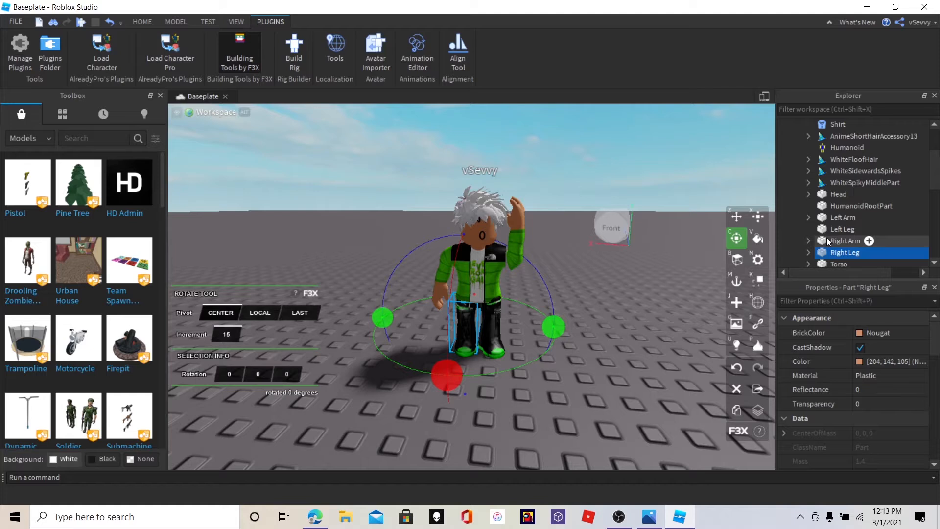
{"action": "scroll", "coordinate": [828, 228], "scroll_direction": "up", "scroll_amount": 3}
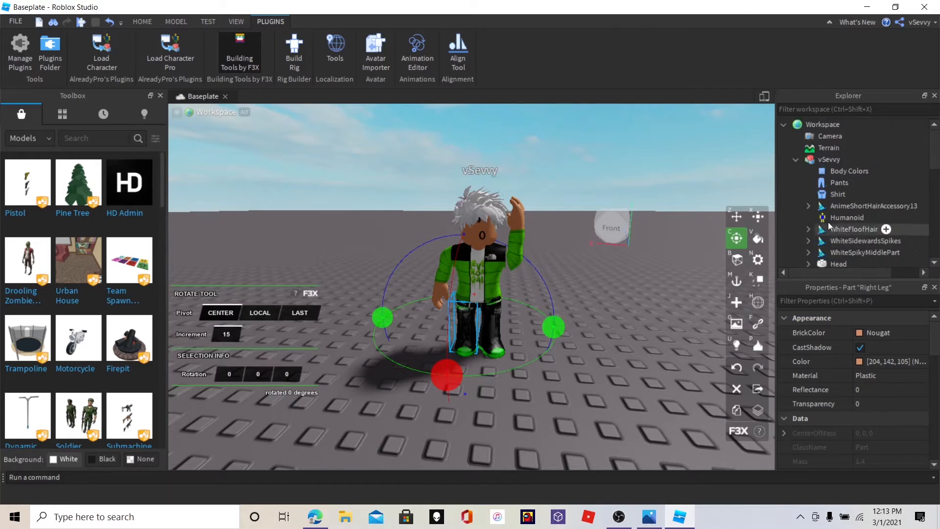
{"action": "left_click", "coordinate": [796, 159]}
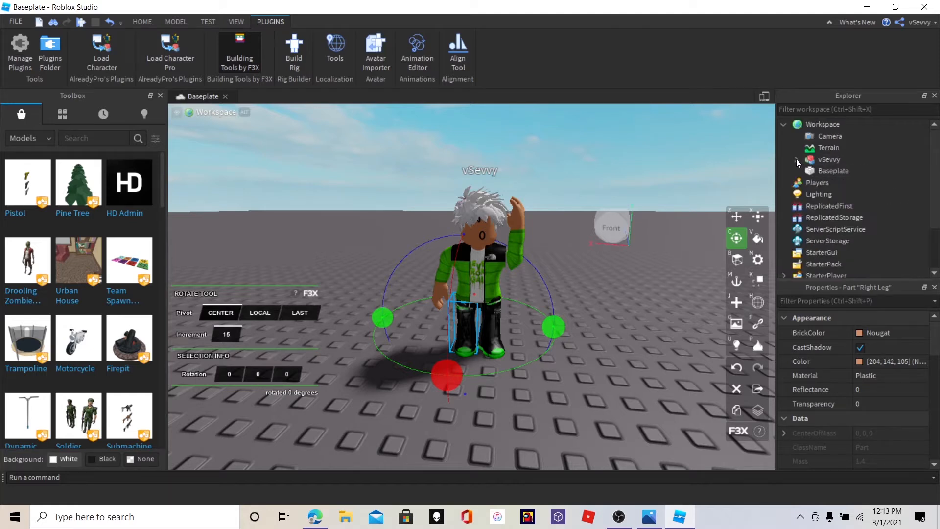
{"action": "left_click", "coordinate": [825, 158]}
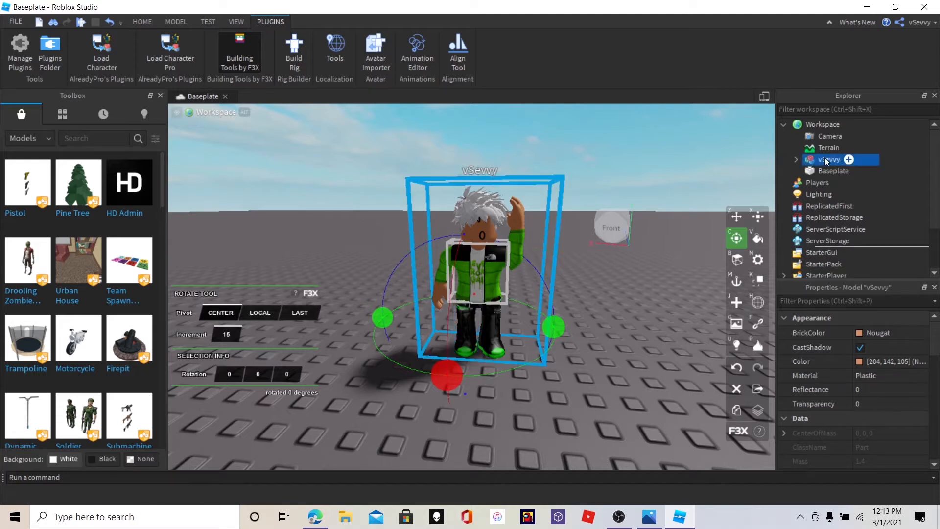
- Export the selected character as an OBJ file into the Roblox Characters folder, named with the model's name followed by "Module"
{"action": "right_click", "coordinate": [824, 158]}
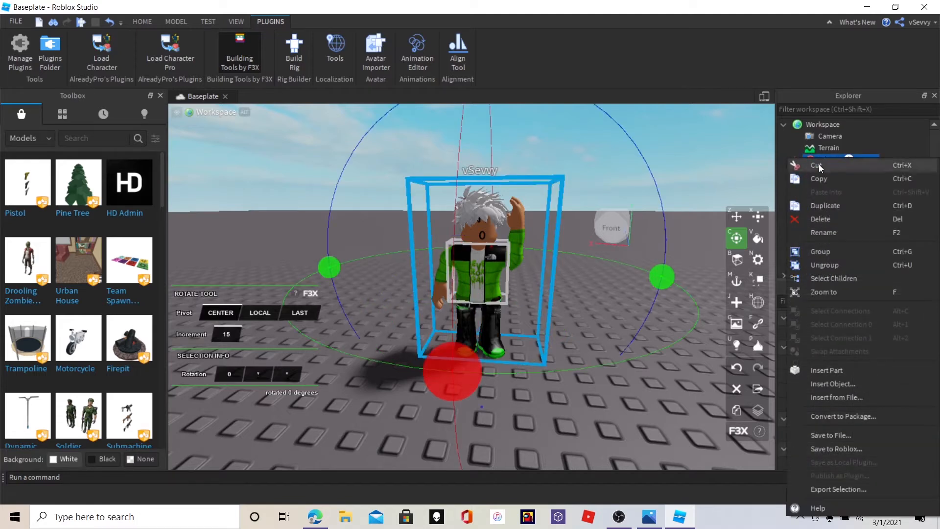
{"action": "left_click", "coordinate": [824, 488]}
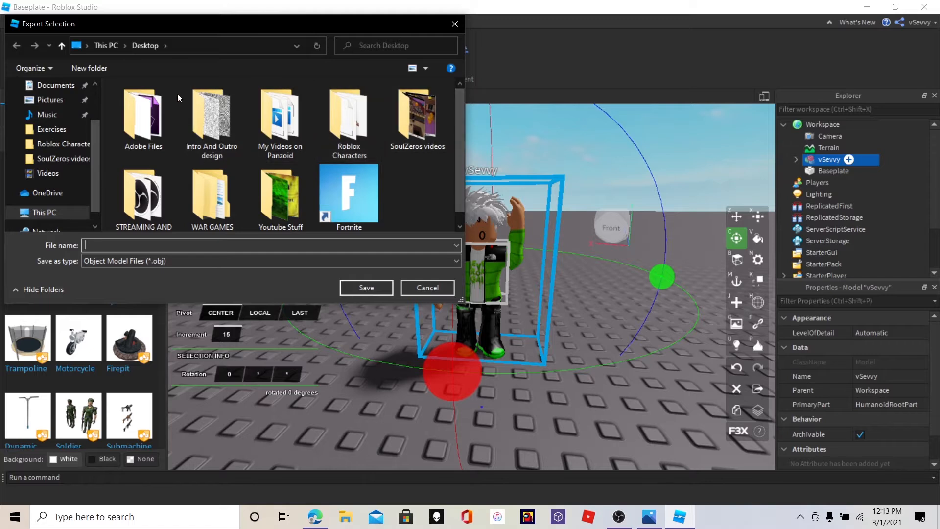
{"action": "scroll", "coordinate": [176, 122], "scroll_direction": "down", "scroll_amount": 1}
{"action": "left_click", "coordinate": [37, 145]}
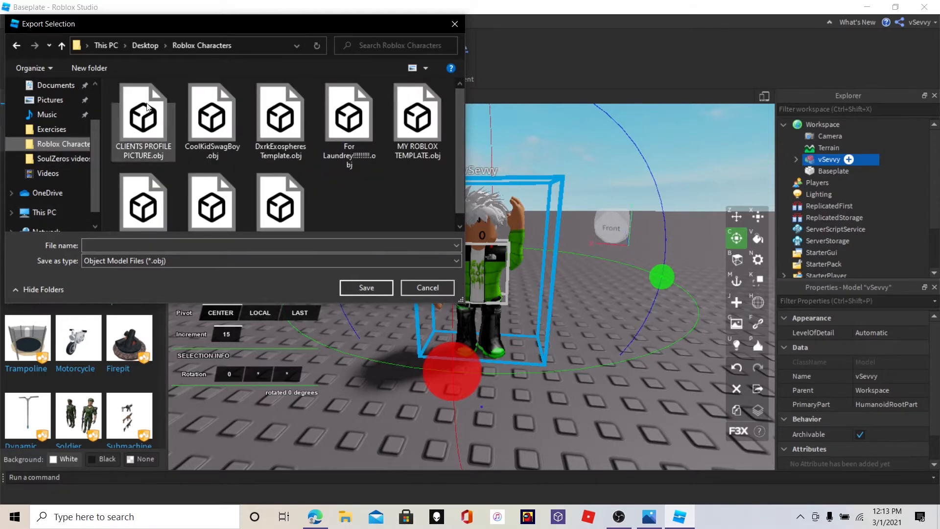
{"action": "scroll", "coordinate": [191, 147], "scroll_direction": "down", "scroll_amount": 1}
{"action": "scroll", "coordinate": [343, 182], "scroll_direction": "up", "scroll_amount": 1}
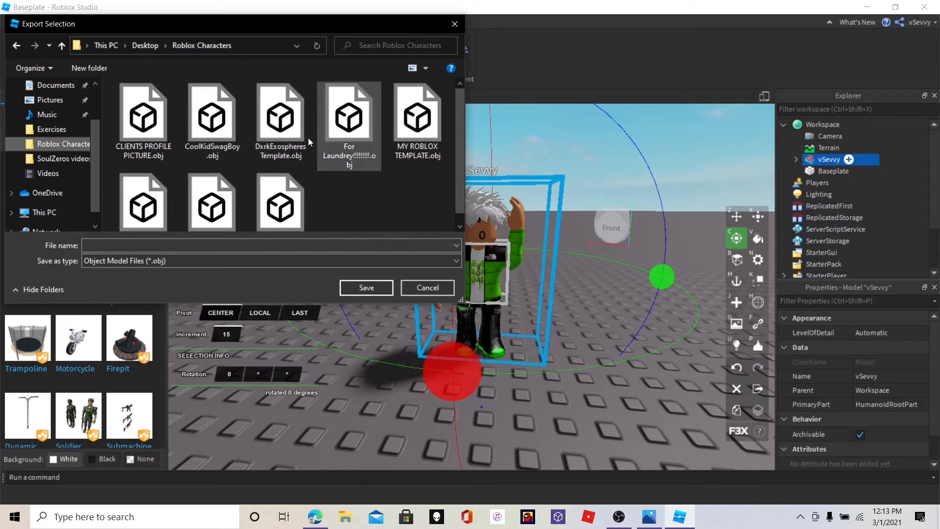
{"action": "left_click", "coordinate": [305, 246]}
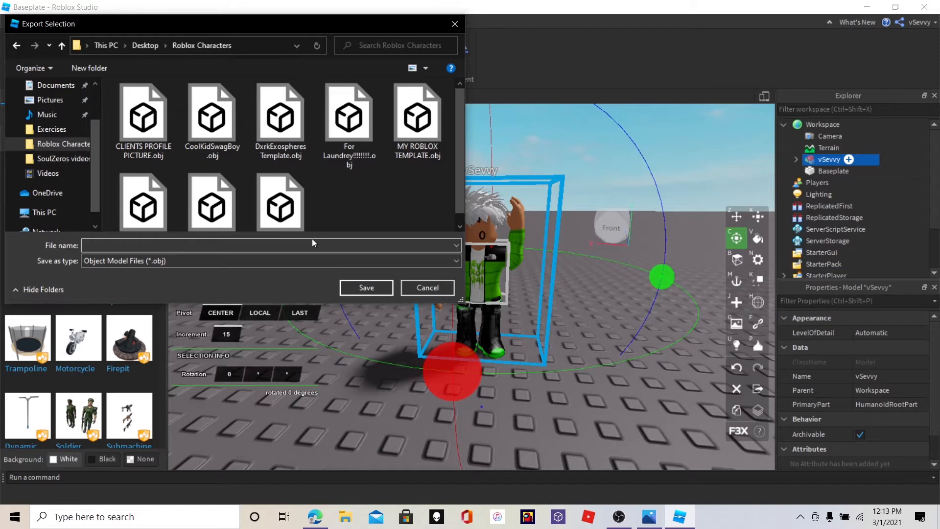
{"action": "type", "text": "vSevvy Module"}
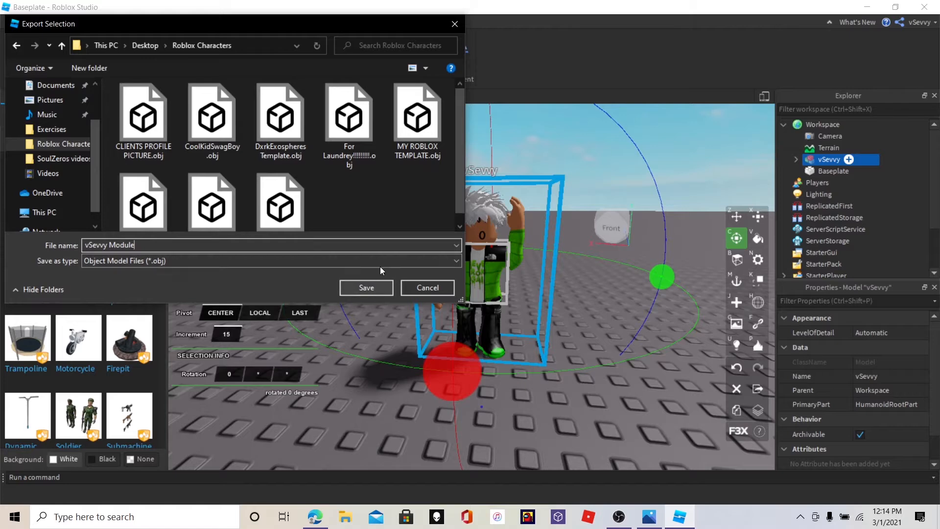
{"action": "left_click", "coordinate": [377, 294]}
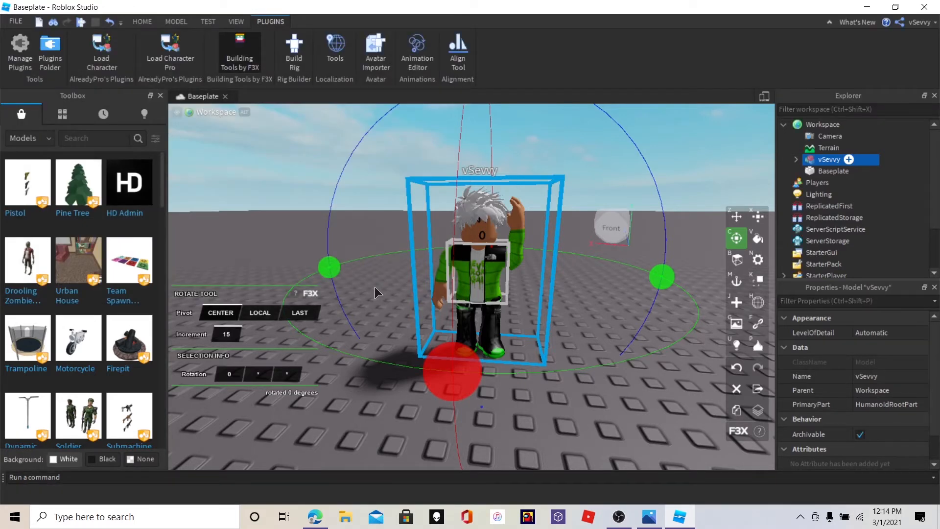
- Close Roblox Studio without saving the Baseplate and open the Roblox Characters folder on the desktop
{"action": "left_click", "coordinate": [923, 7]}
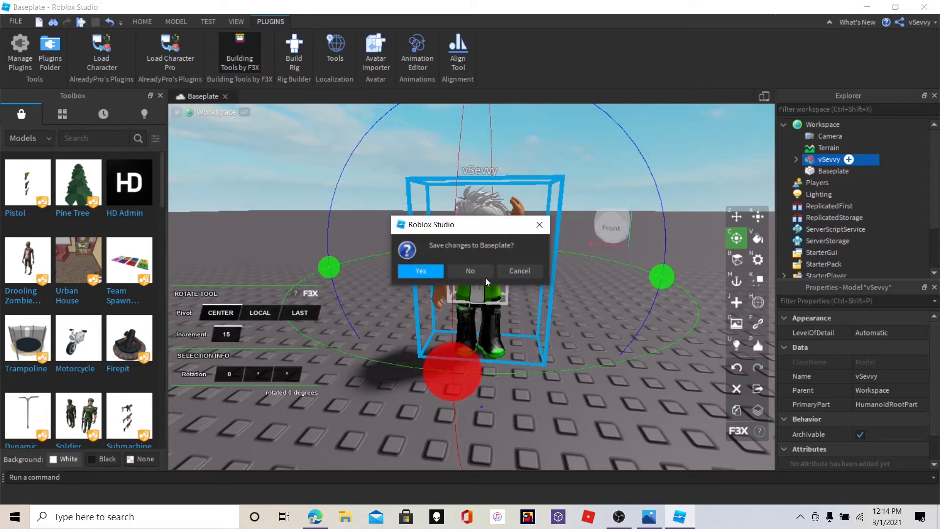
{"action": "left_click", "coordinate": [466, 272]}
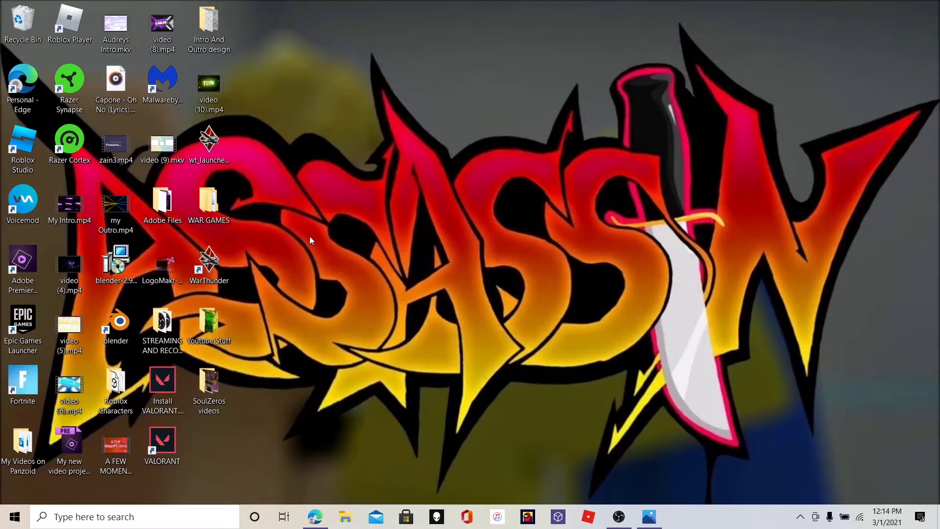
{"action": "double_click", "coordinate": [113, 389]}
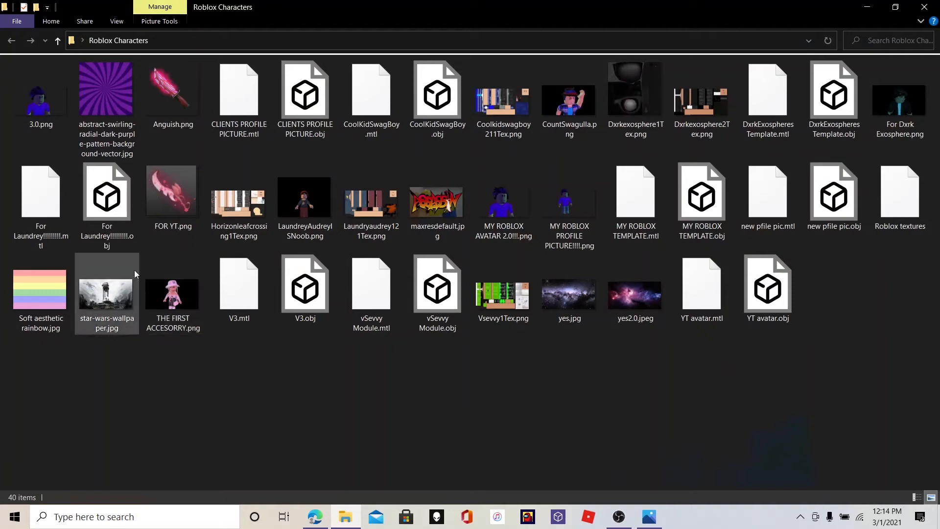
{"action": "right_click", "coordinate": [427, 288]}
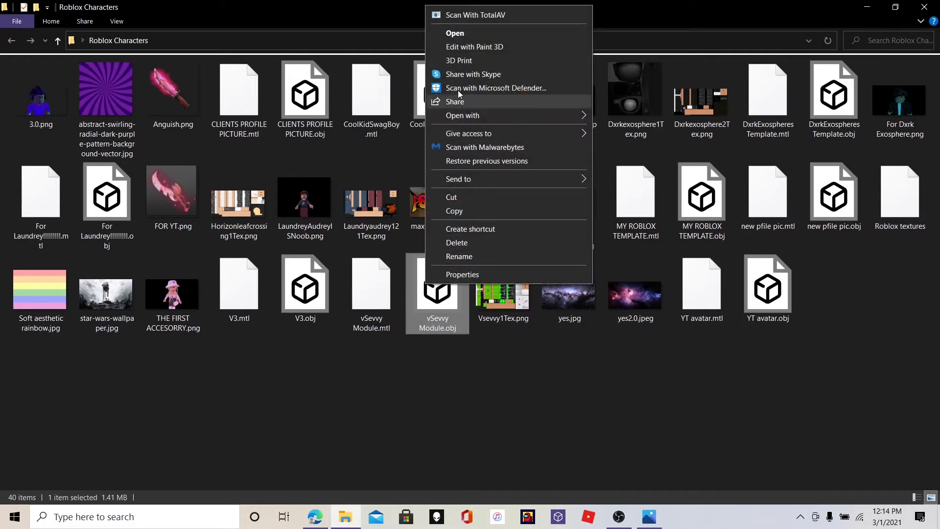
{"action": "mouse_move", "coordinate": [459, 116]}
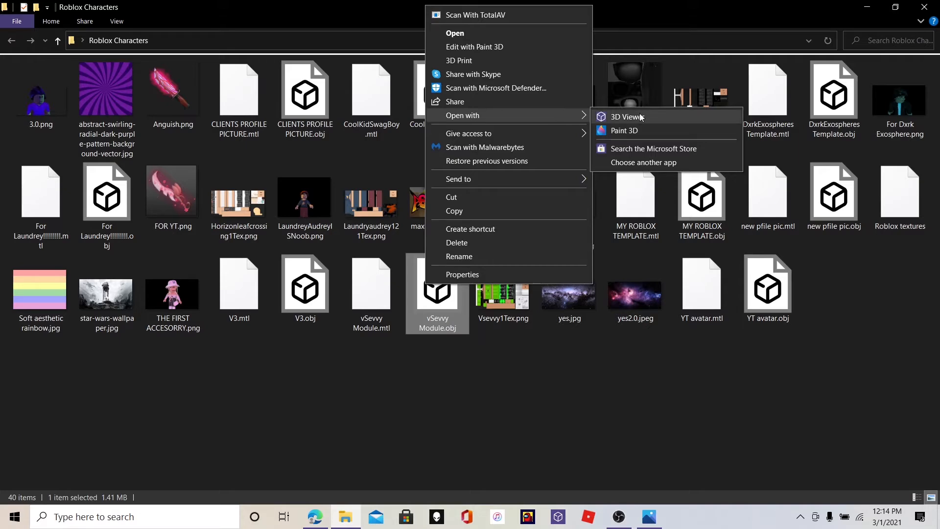
{"action": "left_click", "coordinate": [321, 463]}
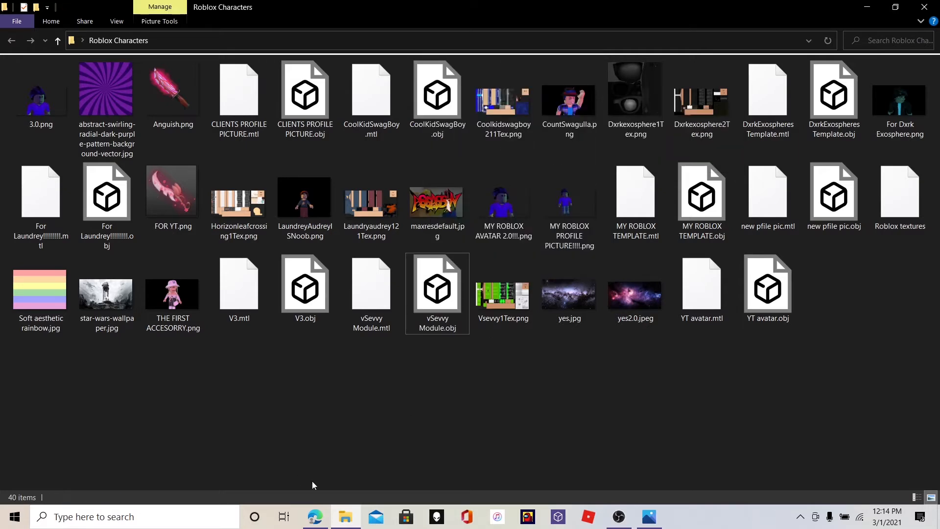
- Switch to Microsoft Edge, search the web for "microsoft" in a new tab, and open the official Microsoft home page
{"action": "left_click", "coordinate": [315, 516]}
{"action": "left_click", "coordinate": [601, 9]}
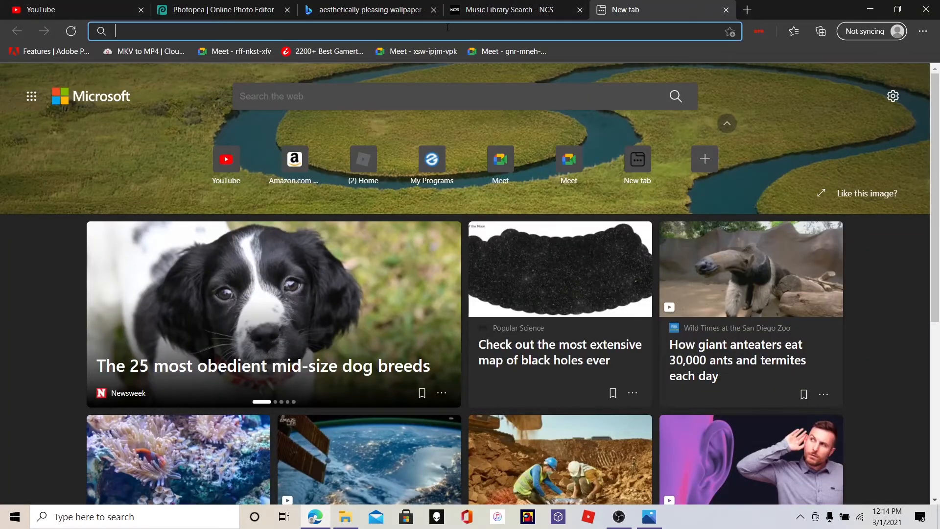
{"action": "type", "text": "micr"}
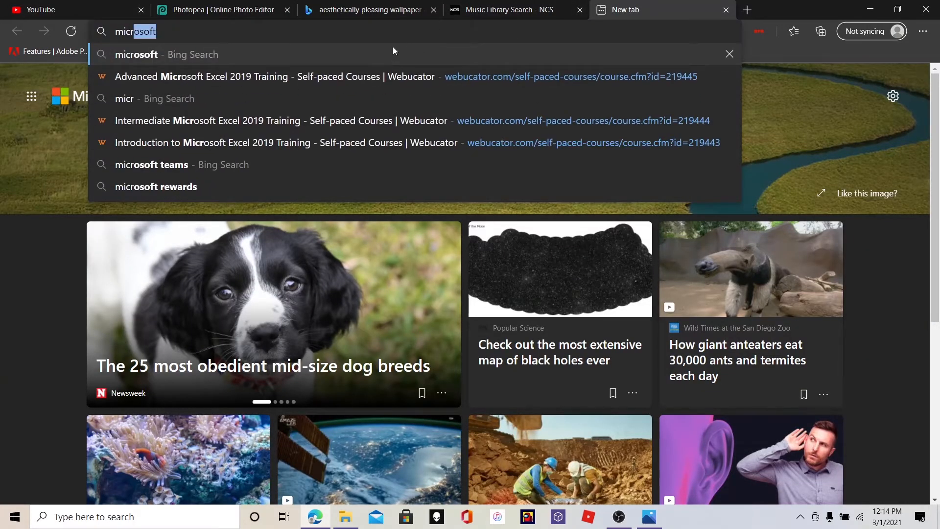
{"action": "left_click", "coordinate": [392, 51]}
{"action": "left_click", "coordinate": [158, 166]}
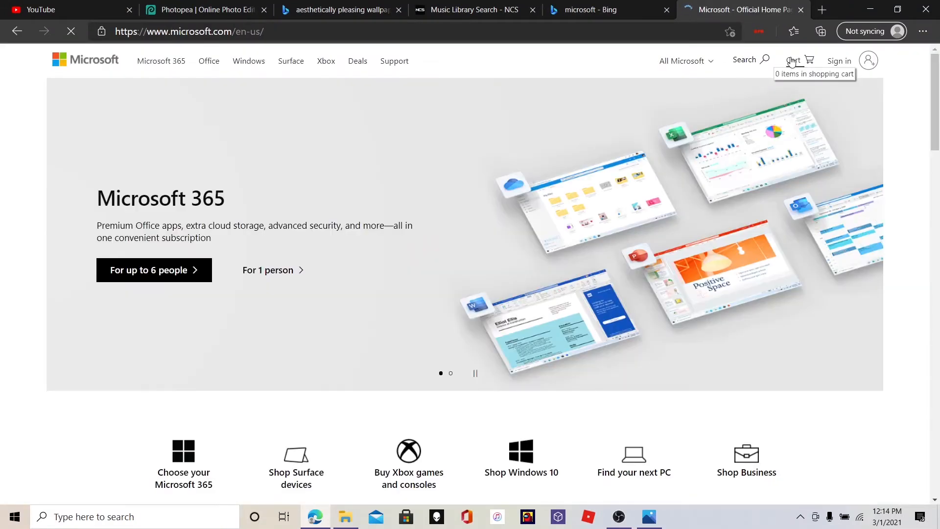
- Search the Microsoft site for "3d veiwer", browse the app results, and return to the Roblox Characters folder
{"action": "left_click", "coordinate": [761, 54]}
{"action": "type", "text": "3d veiwe"}
{"action": "key", "text": "Return"}
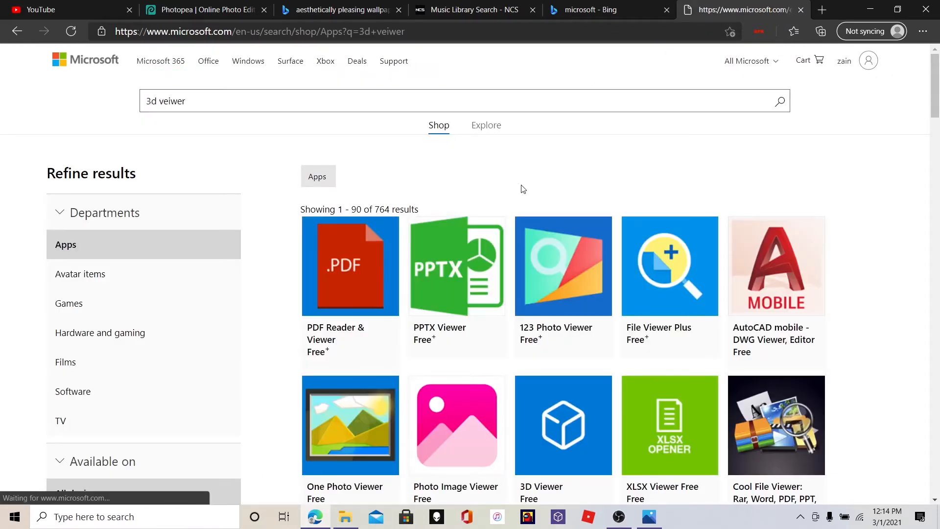
{"action": "scroll", "coordinate": [523, 189], "scroll_direction": "down", "scroll_amount": 14}
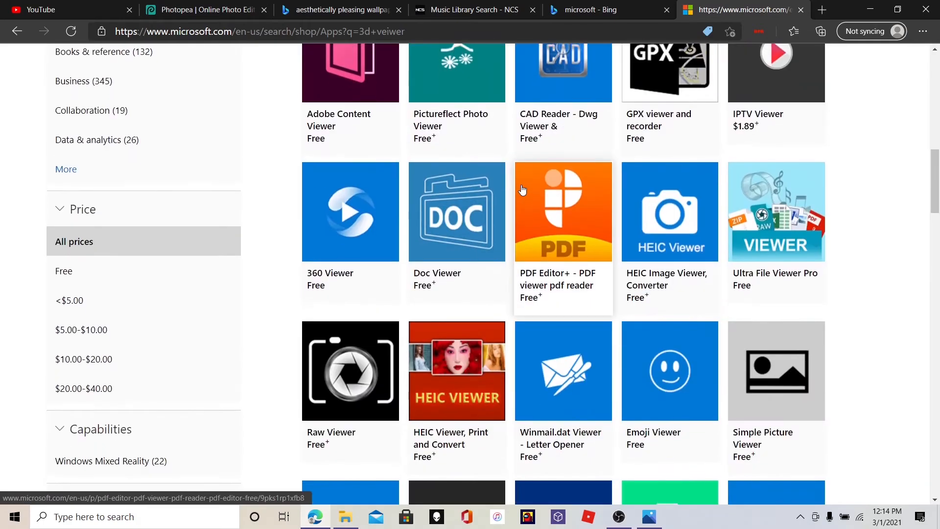
{"action": "scroll", "coordinate": [523, 190], "scroll_direction": "down", "scroll_amount": 12}
{"action": "scroll", "coordinate": [520, 190], "scroll_direction": "up", "scroll_amount": 20}
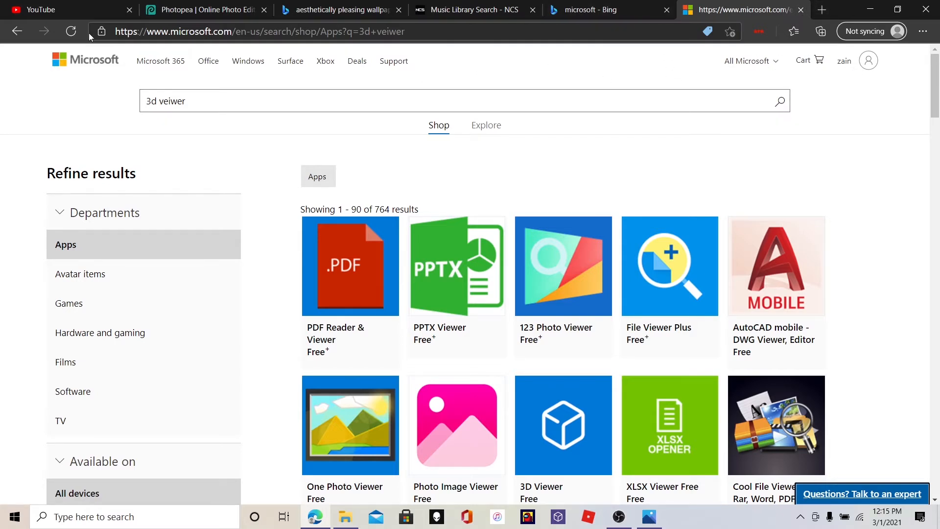
{"action": "left_click", "coordinate": [800, 10]}
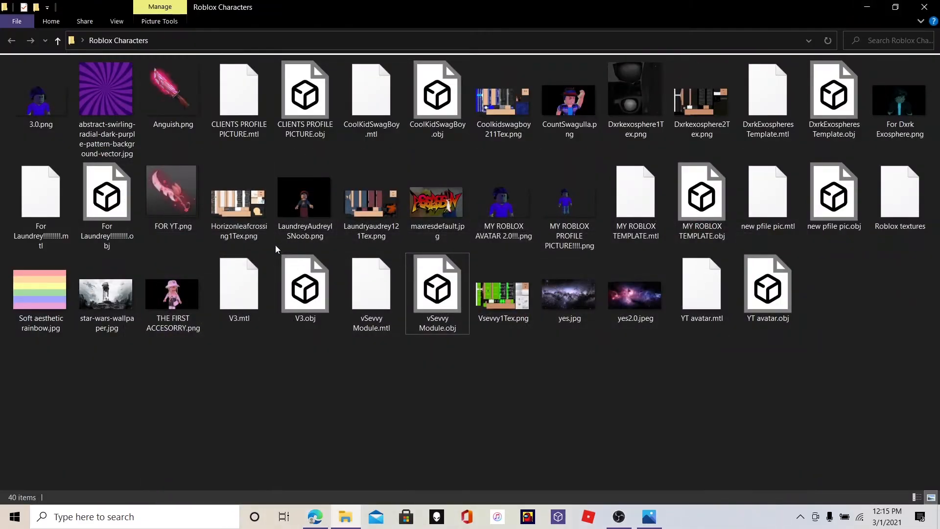
- Open the newly exported character OBJ file from the Roblox Characters folder in 3D Viewer
{"action": "left_click", "coordinate": [434, 293]}
{"action": "right_click", "coordinate": [418, 290]}
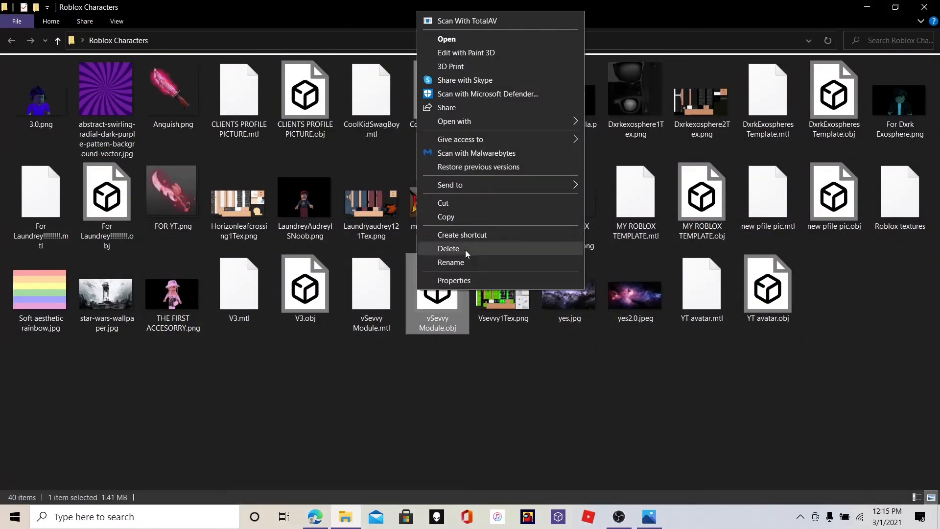
{"action": "mouse_move", "coordinate": [454, 121]}
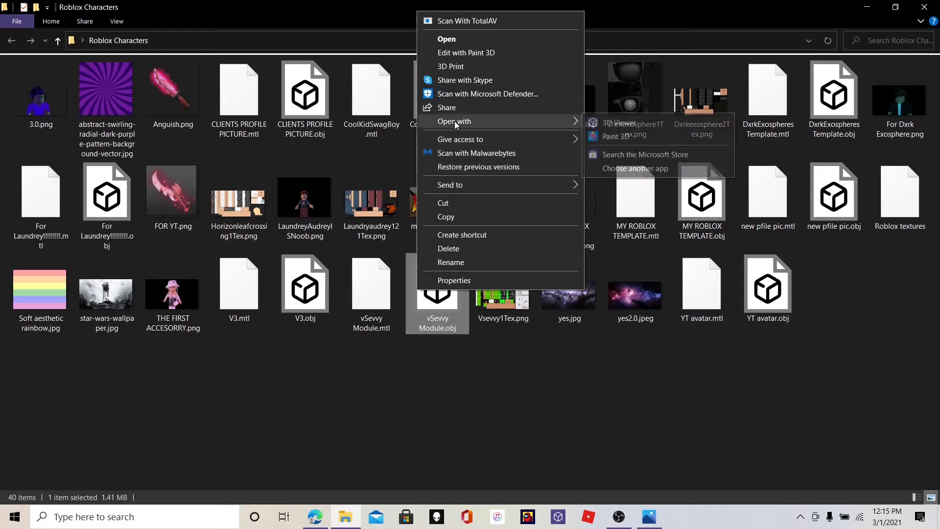
{"action": "left_click", "coordinate": [591, 123]}
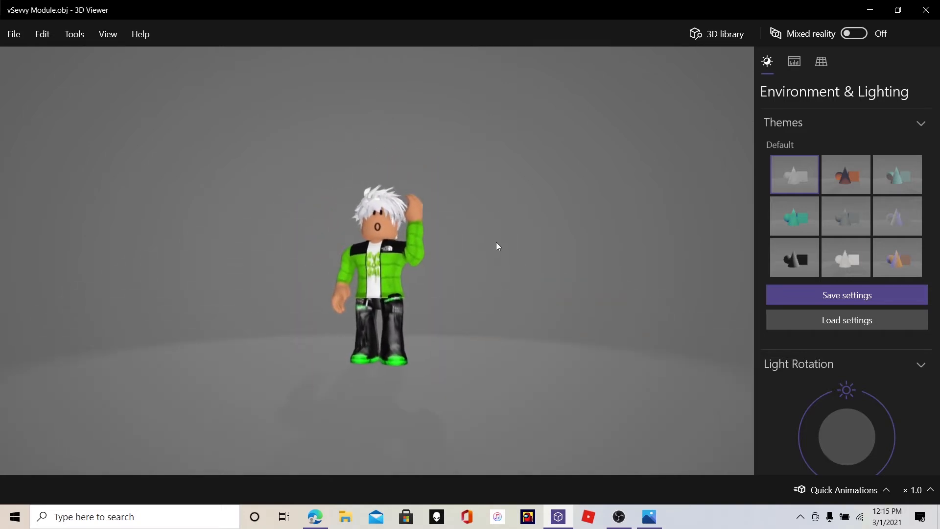
- Try out several default lighting themes on the character, ending with the orange-and-purple one
{"action": "left_click_drag", "start_coordinate": [507, 268], "coordinate": [524, 290]}
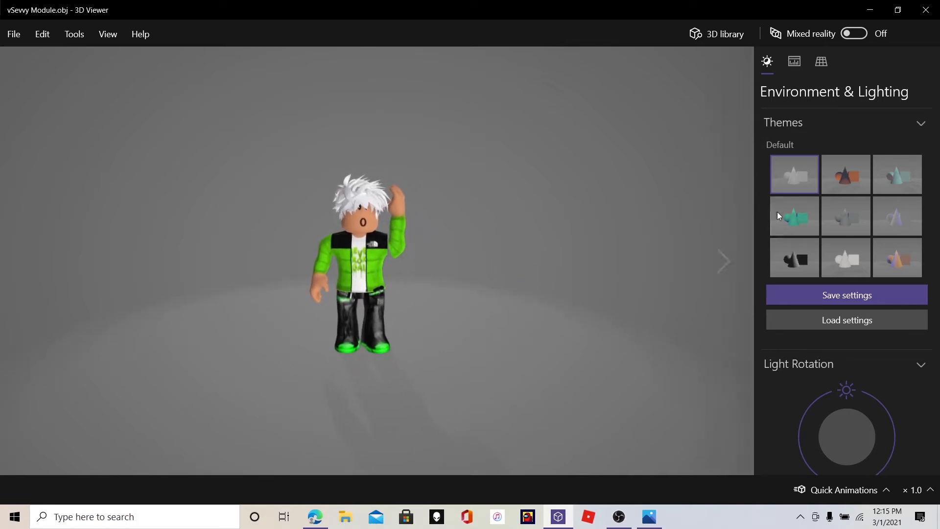
{"action": "left_click", "coordinate": [792, 250]}
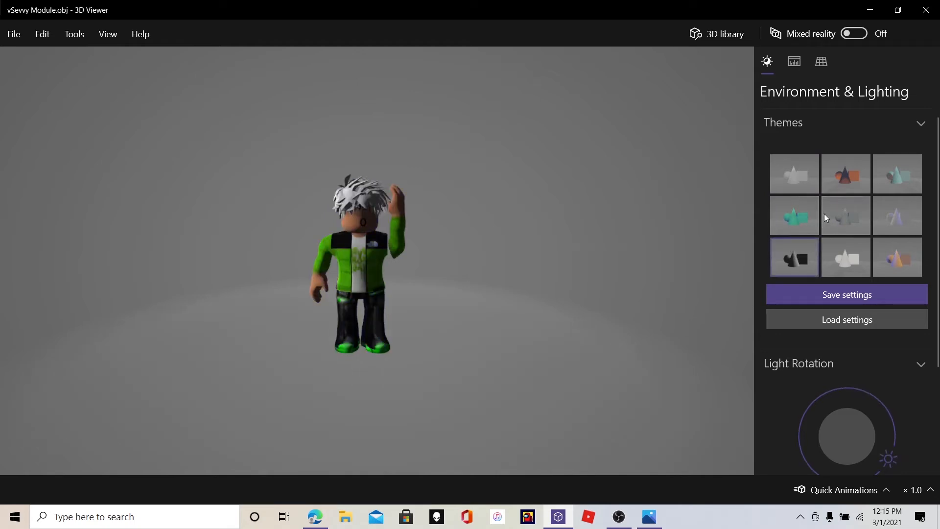
{"action": "left_click", "coordinate": [790, 216]}
{"action": "left_click", "coordinate": [793, 271]}
{"action": "left_click", "coordinate": [856, 171]}
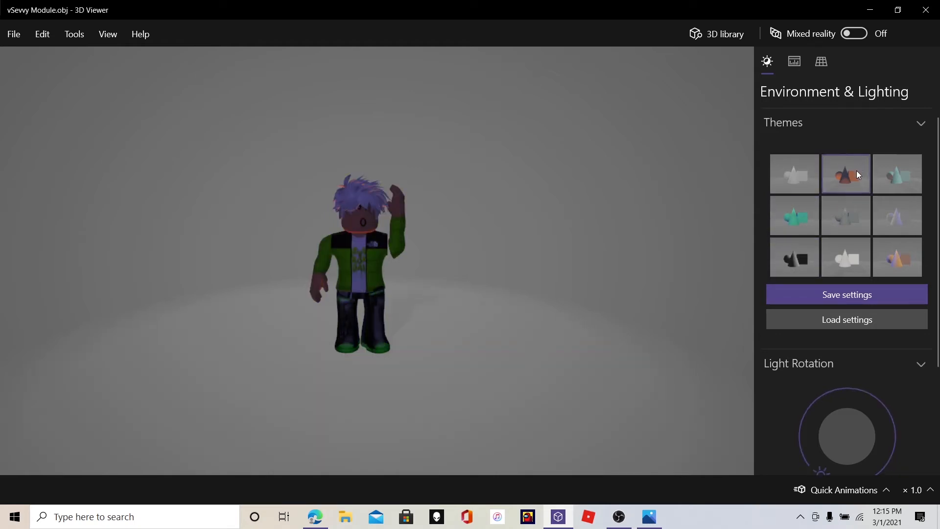
{"action": "left_click", "coordinate": [855, 248]}
{"action": "left_click", "coordinate": [893, 184]}
{"action": "left_click", "coordinate": [887, 215]}
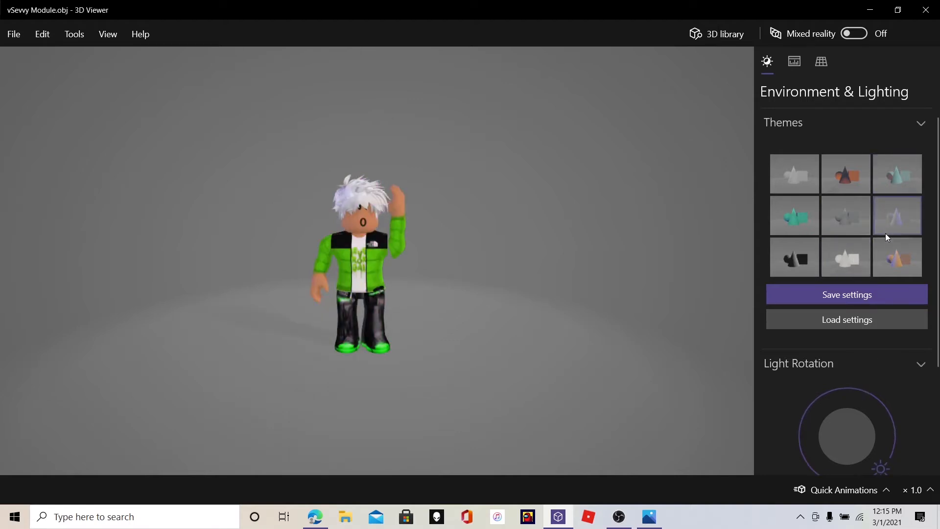
{"action": "left_click", "coordinate": [889, 265]}
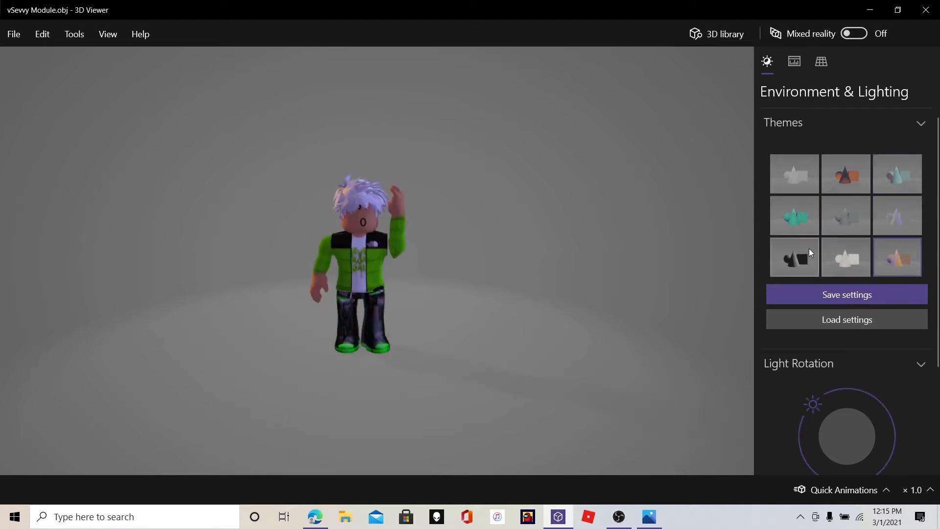
- Rotate the theme's lighting to 51° and expand the Light 1 colour settings
{"action": "scroll", "coordinate": [808, 244], "scroll_direction": "down", "scroll_amount": 5}
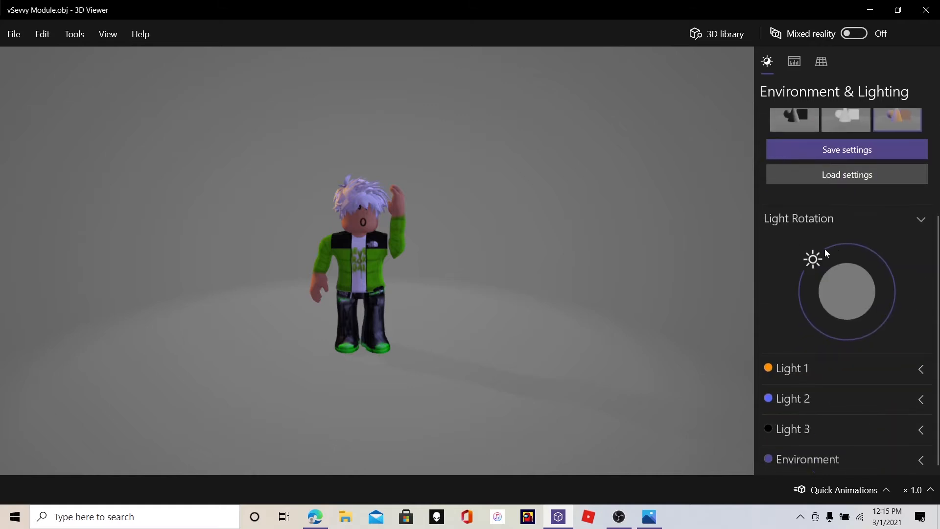
{"action": "mouse_move", "coordinate": [824, 250]}
{"action": "left_mouse_down"}
{"action": "mouse_move", "coordinate": [867, 266]}
{"action": "mouse_move", "coordinate": [811, 257]}
{"action": "left_mouse_up"}
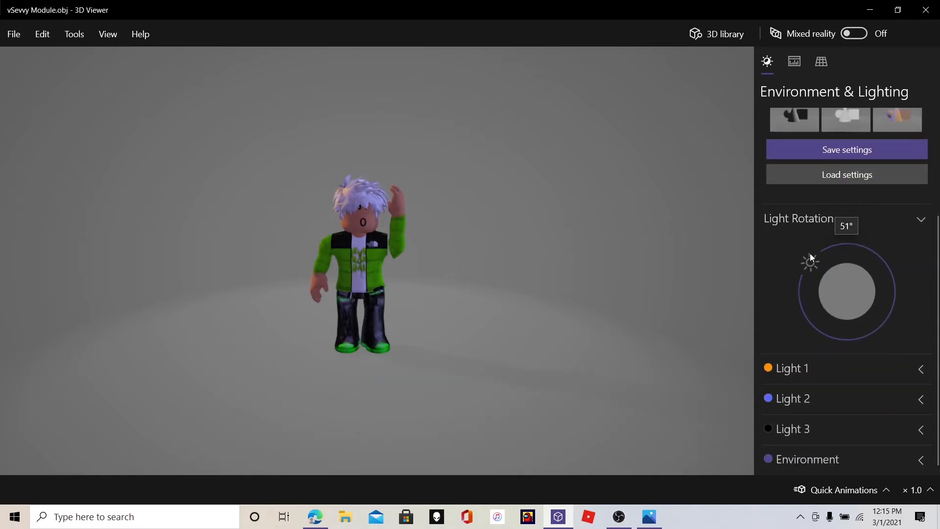
{"action": "left_click", "coordinate": [816, 368]}
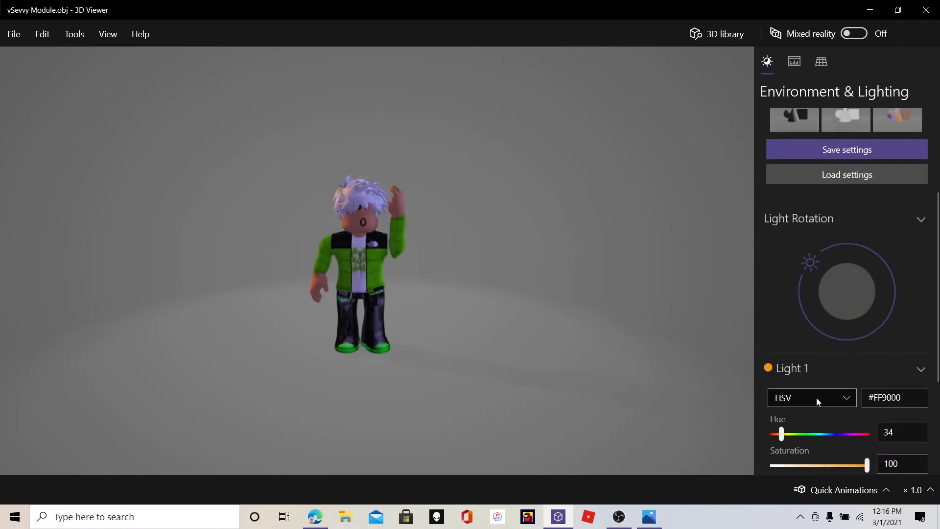
{"action": "scroll", "coordinate": [789, 433], "scroll_direction": "down", "scroll_amount": 2}
{"action": "scroll", "coordinate": [797, 401], "scroll_direction": "up", "scroll_amount": 4}
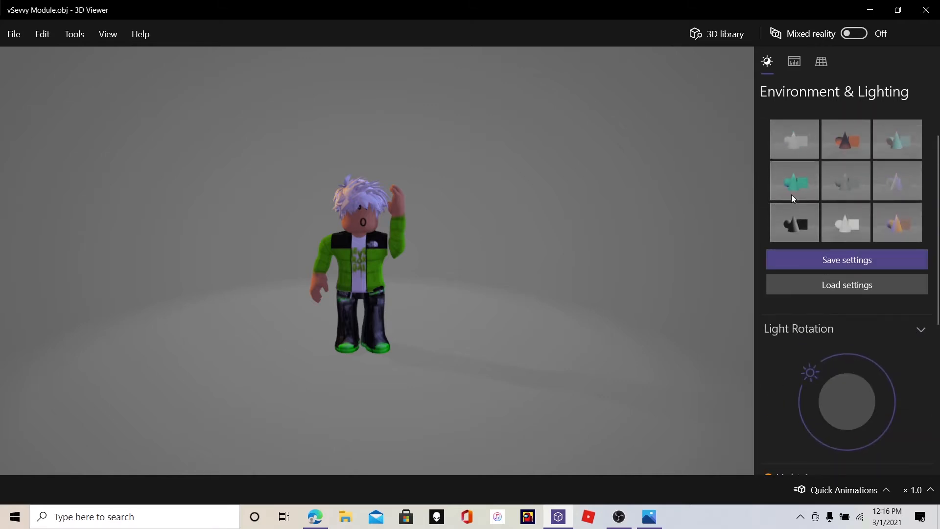
- Apply the green lighting theme and change Light 1 to a darker teal with reduced saturation and intensity
{"action": "left_click", "coordinate": [798, 221]}
{"action": "left_click", "coordinate": [795, 184]}
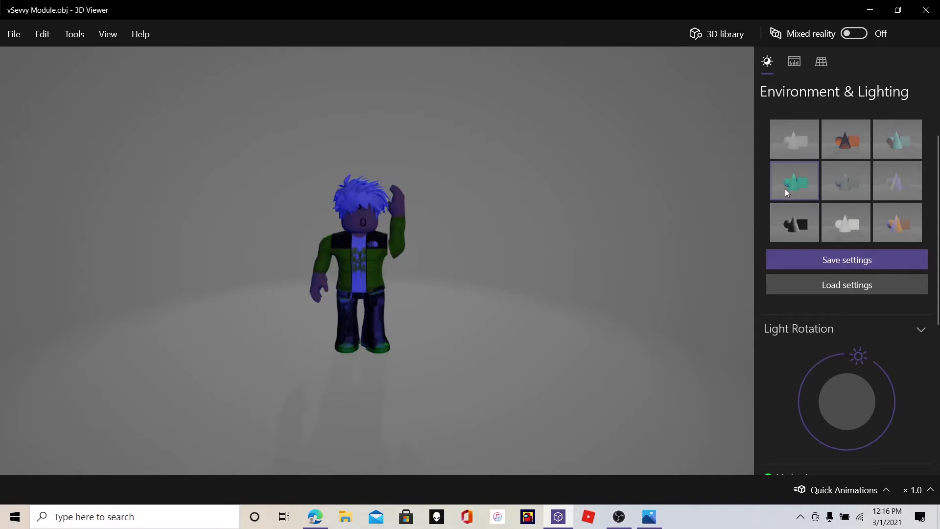
{"action": "scroll", "coordinate": [807, 254], "scroll_direction": "down", "scroll_amount": 2}
{"action": "scroll", "coordinate": [807, 258], "scroll_direction": "down", "scroll_amount": 3}
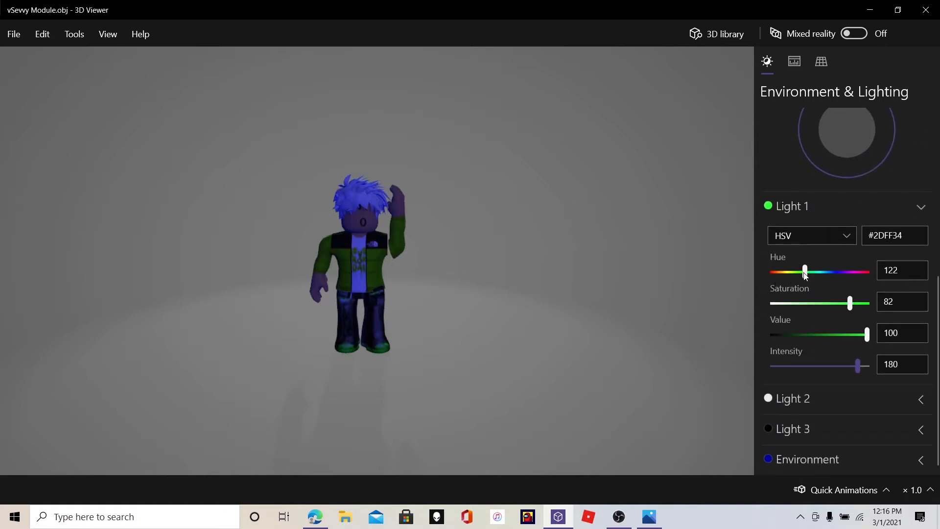
{"action": "left_click_drag", "start_coordinate": [849, 303], "coordinate": [838, 303]}
{"action": "left_click_drag", "start_coordinate": [867, 334], "coordinate": [818, 334]}
{"action": "left_click_drag", "start_coordinate": [857, 366], "coordinate": [801, 366]}
{"action": "mouse_move", "coordinate": [805, 271]}
{"action": "left_mouse_down"}
{"action": "mouse_move", "coordinate": [797, 270]}
{"action": "mouse_move", "coordinate": [821, 272]}
{"action": "left_mouse_up"}
{"action": "left_click", "coordinate": [827, 206]}
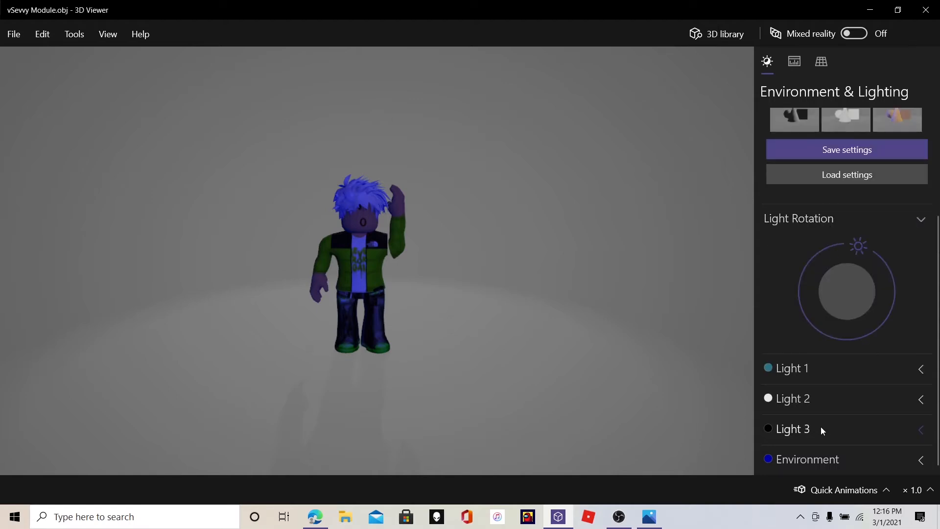
- Set Light 2's intensity to 60
{"action": "left_click", "coordinate": [817, 397]}
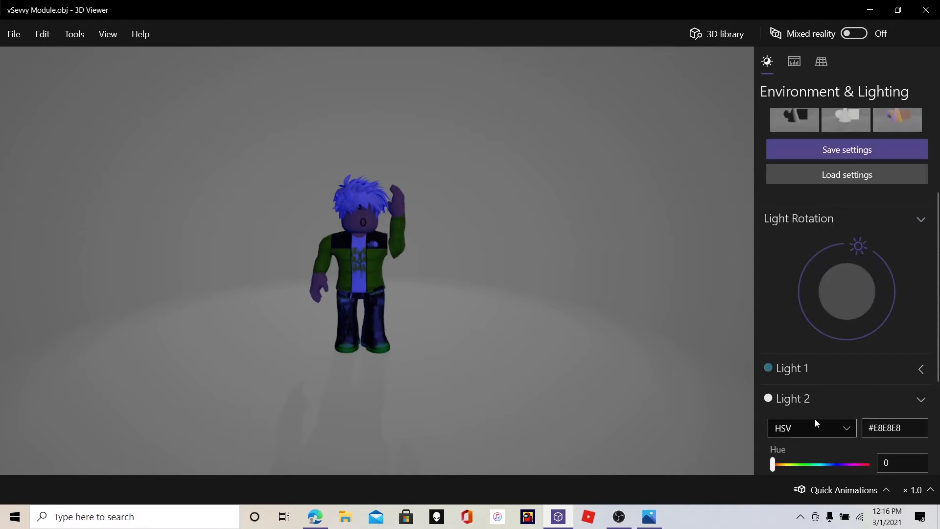
{"action": "scroll", "coordinate": [816, 416], "scroll_direction": "down", "scroll_amount": 3}
{"action": "left_click_drag", "start_coordinate": [794, 394], "coordinate": [801, 397]}
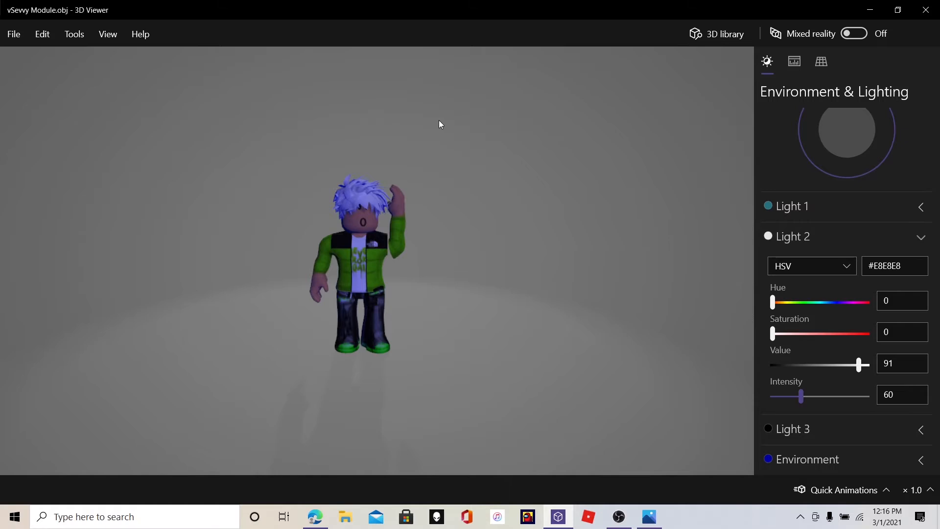
- Start an image export and frame the character close up from the waist, turned slightly to the side
{"action": "scroll", "coordinate": [814, 275], "scroll_direction": "up", "scroll_amount": 5}
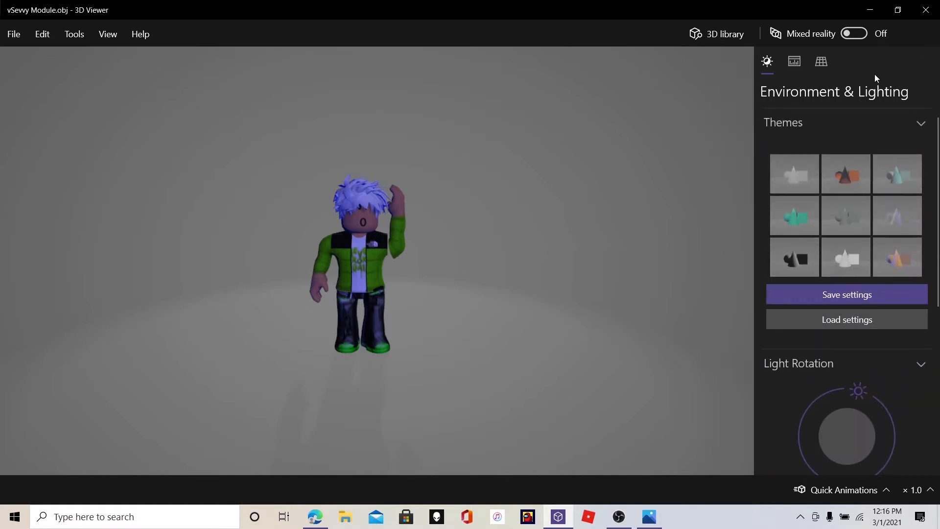
{"action": "left_click", "coordinate": [8, 37]}
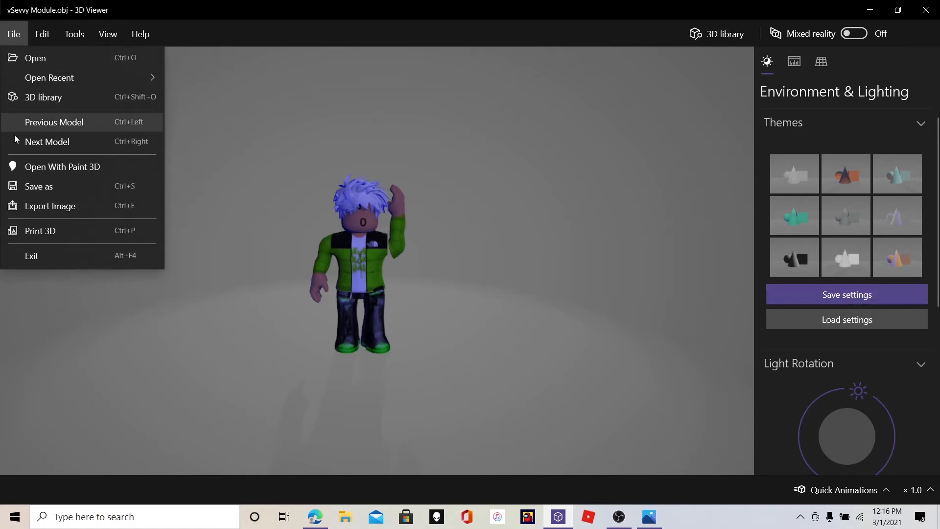
{"action": "left_click", "coordinate": [68, 208]}
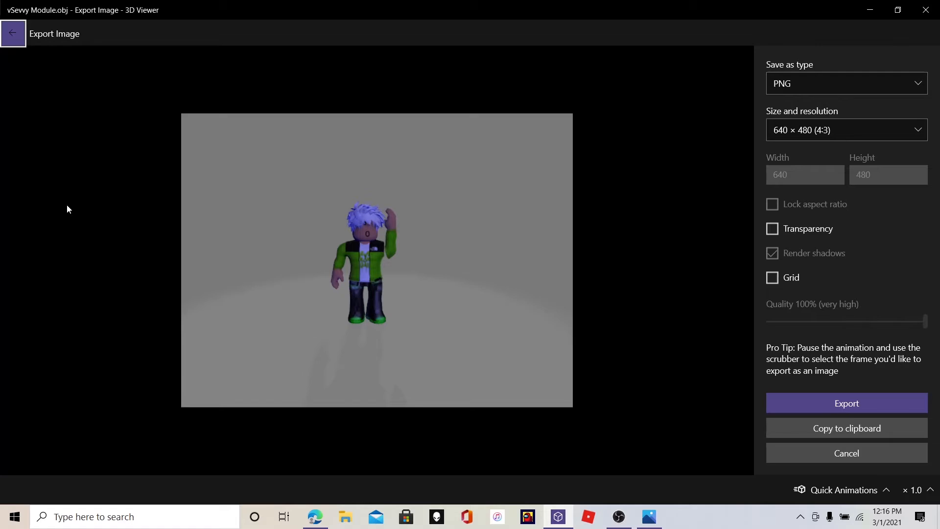
{"action": "mouse_move", "coordinate": [321, 222]}
{"action": "left_mouse_down"}
{"action": "mouse_move", "coordinate": [345, 244]}
{"action": "mouse_move", "coordinate": [325, 231]}
{"action": "left_mouse_up"}
{"action": "scroll", "coordinate": [324, 233], "scroll_direction": "up", "scroll_amount": 3}
{"action": "mouse_move", "coordinate": [324, 233]}
{"action": "right_mouse_down"}
{"action": "mouse_move", "coordinate": [372, 271]}
{"action": "mouse_move", "coordinate": [383, 268]}
{"action": "mouse_move", "coordinate": [316, 242]}
{"action": "mouse_move", "coordinate": [323, 242]}
{"action": "right_mouse_up"}
{"action": "scroll", "coordinate": [375, 263], "scroll_direction": "up", "scroll_amount": 2}
{"action": "mouse_move", "coordinate": [323, 242]}
{"action": "left_mouse_down"}
{"action": "mouse_move", "coordinate": [311, 241]}
{"action": "mouse_move", "coordinate": [315, 248]}
{"action": "left_mouse_up"}
{"action": "scroll", "coordinate": [310, 242], "scroll_direction": "up", "scroll_amount": 1}
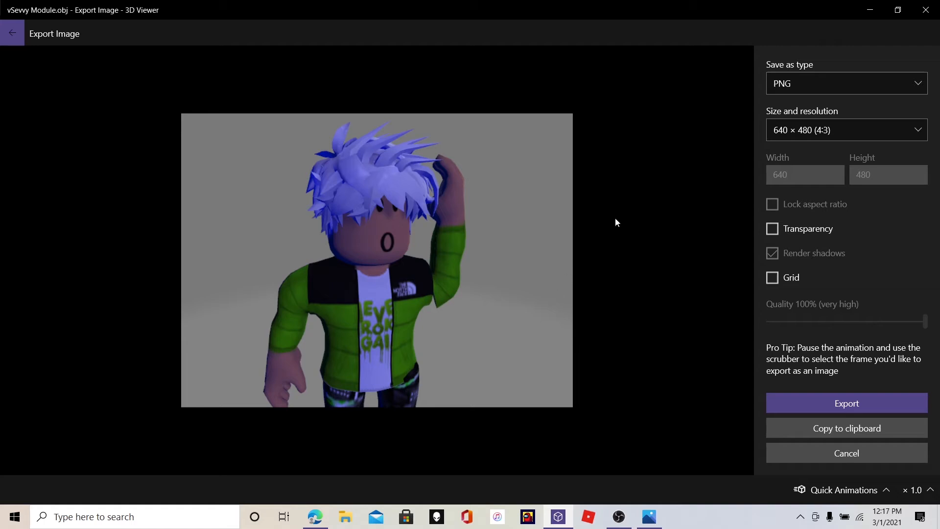
- Keep PNG as the image type, enable Transparency, and disable Render shadows for the export
{"action": "left_click", "coordinate": [785, 89]}
{"action": "left_click", "coordinate": [787, 88]}
{"action": "left_click", "coordinate": [787, 87]}
{"action": "left_click", "coordinate": [782, 84]}
{"action": "left_click", "coordinate": [775, 231]}
{"action": "left_click", "coordinate": [773, 254]}
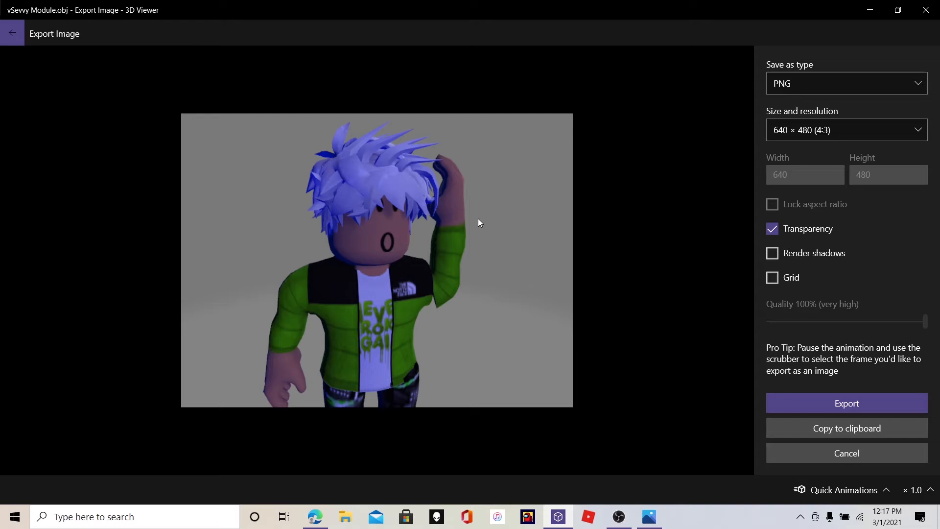
- Export the framed image to the Roblox Characters folder as a PNG named vSevvy Module 2.0
{"action": "left_click", "coordinate": [802, 404]}
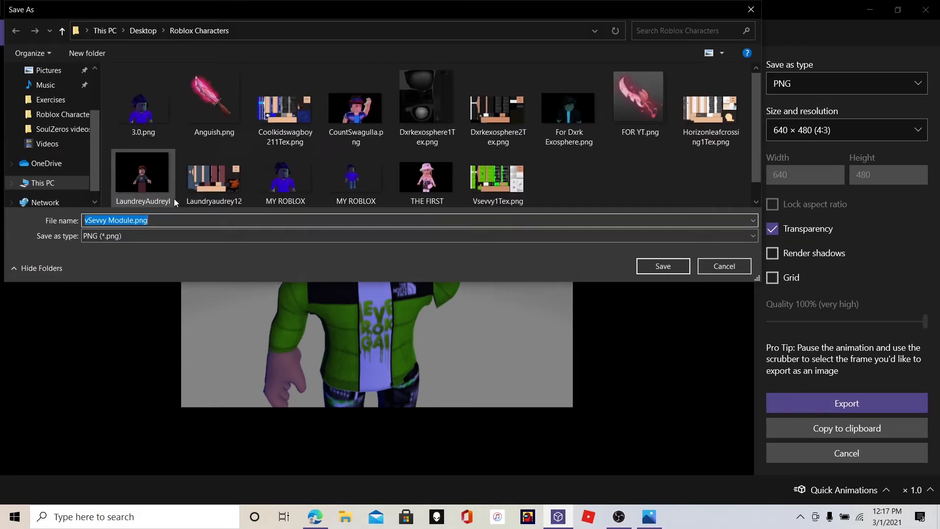
{"action": "type", "text": "vSev"}
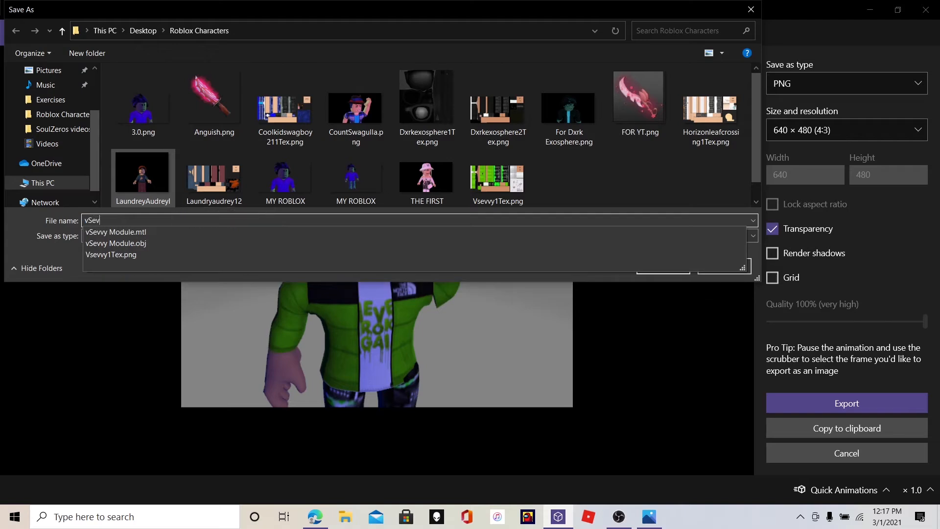
{"action": "type", "text": "vy Module 2.0"}
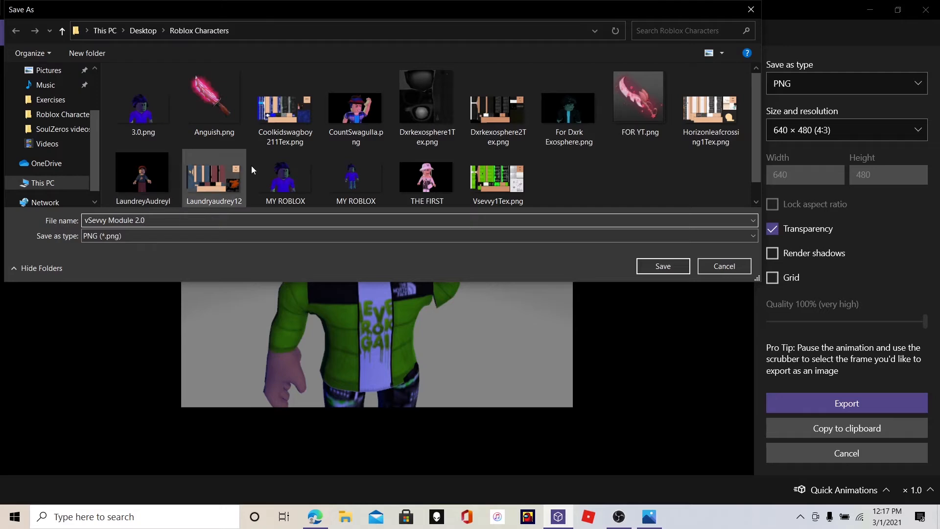
{"action": "key", "text": "Return"}
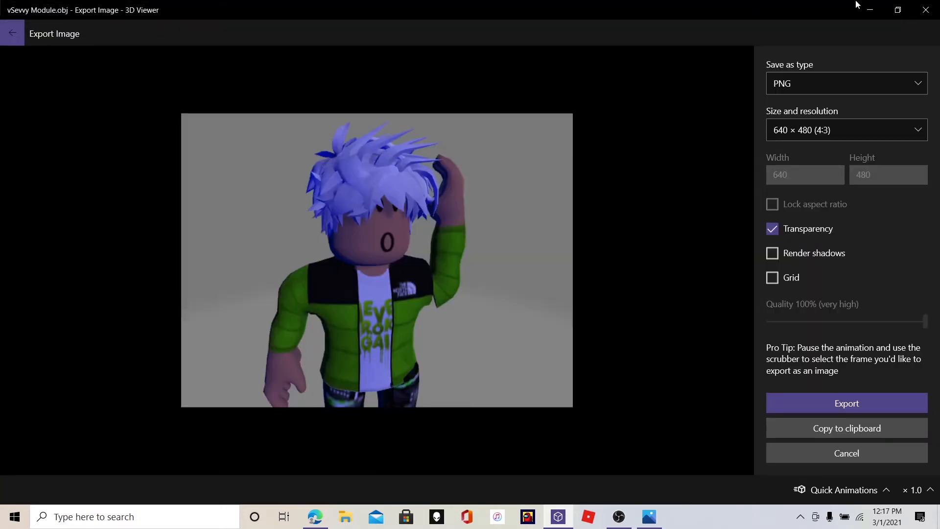
- Switch to the Edge browser, close the old Photopea project's page, and load photopea.com in a new tab
{"action": "left_click", "coordinate": [869, 10]}
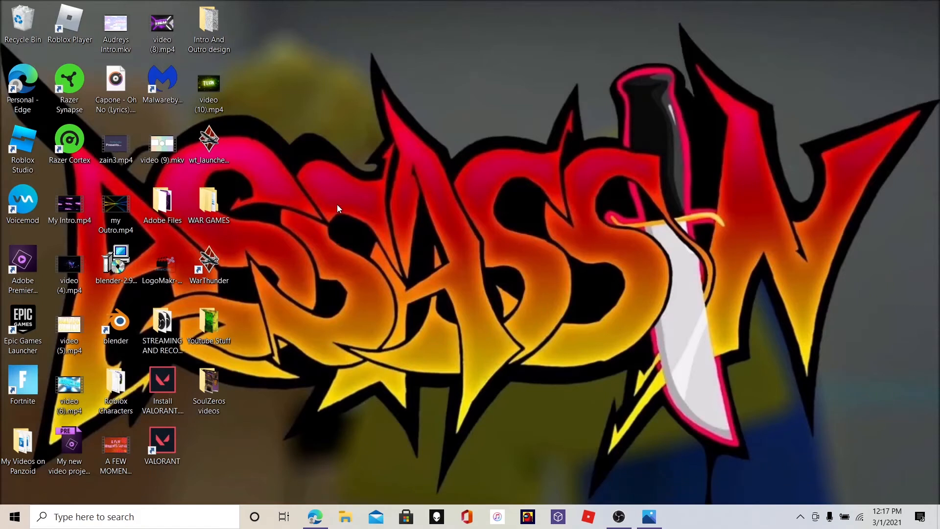
{"action": "mouse_move", "coordinate": [325, 518]}
{"action": "left_click", "coordinate": [319, 515]}
{"action": "left_click", "coordinate": [242, 7]}
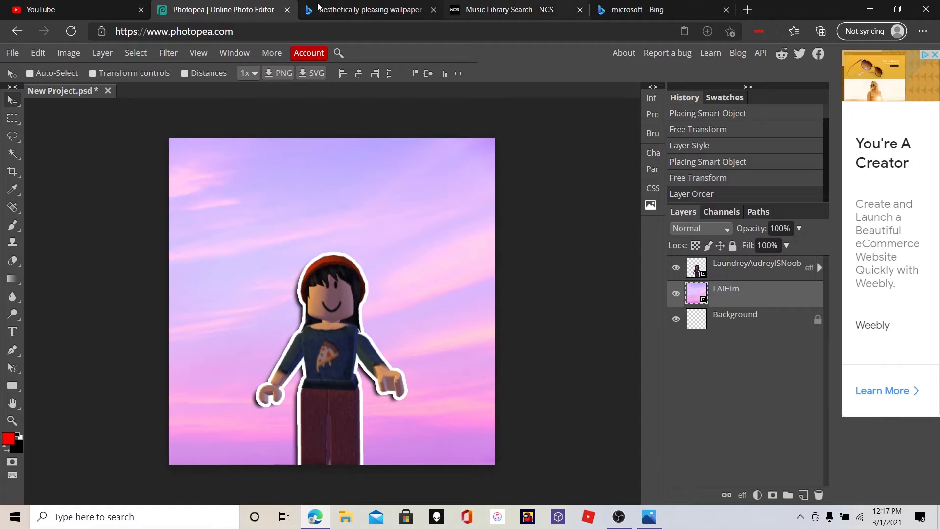
{"action": "left_click", "coordinate": [287, 10]}
{"action": "left_click", "coordinate": [532, 93]}
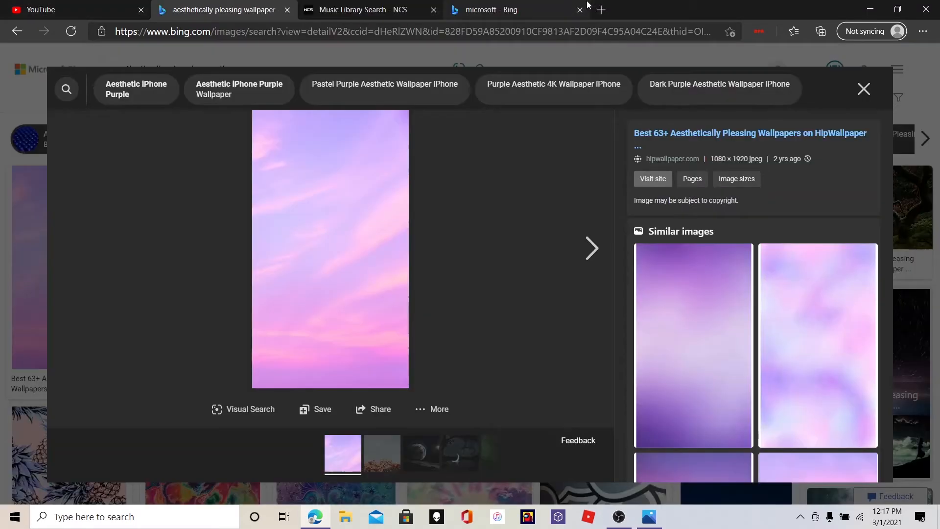
{"action": "key", "text": "ctrl+t"}
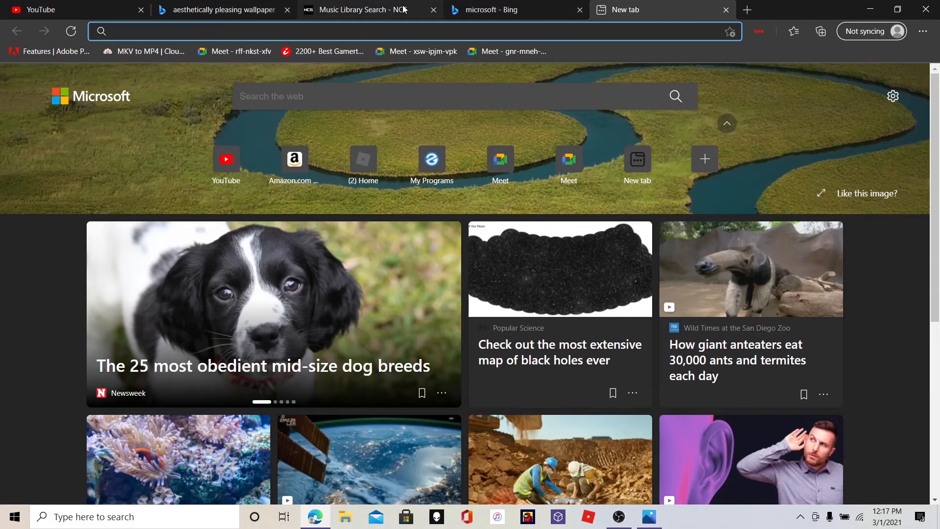
{"action": "type", "text": "photopea.com"}
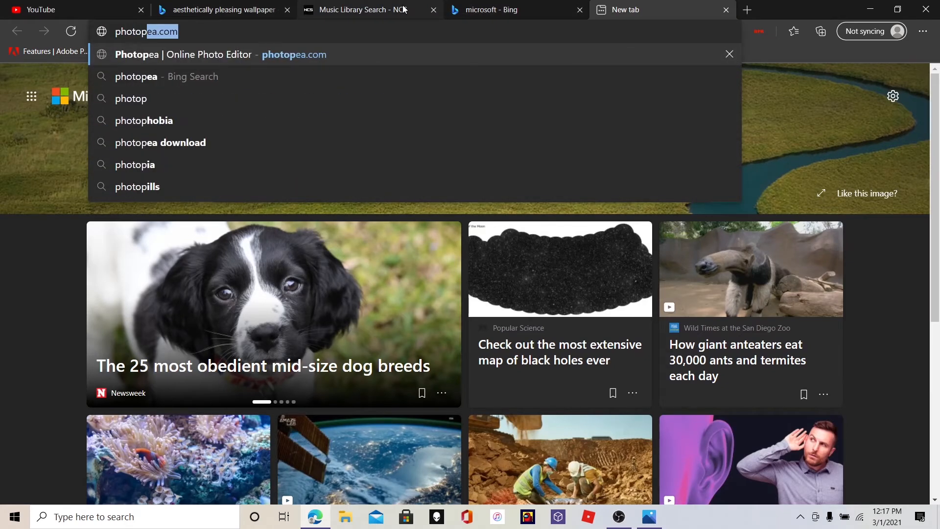
{"action": "key", "text": "Return"}
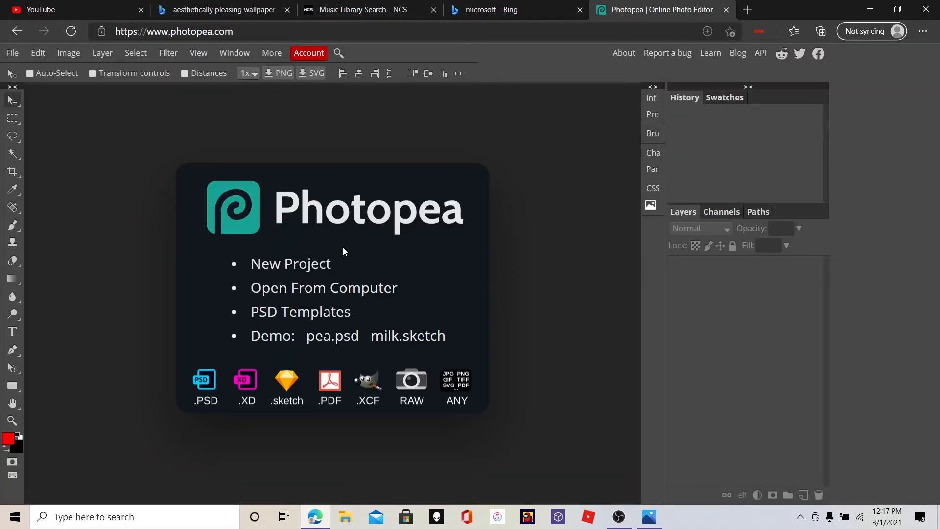
- Create a new project 1000 px wide and 1000 px high with a transparent background
{"action": "left_click", "coordinate": [316, 272]}
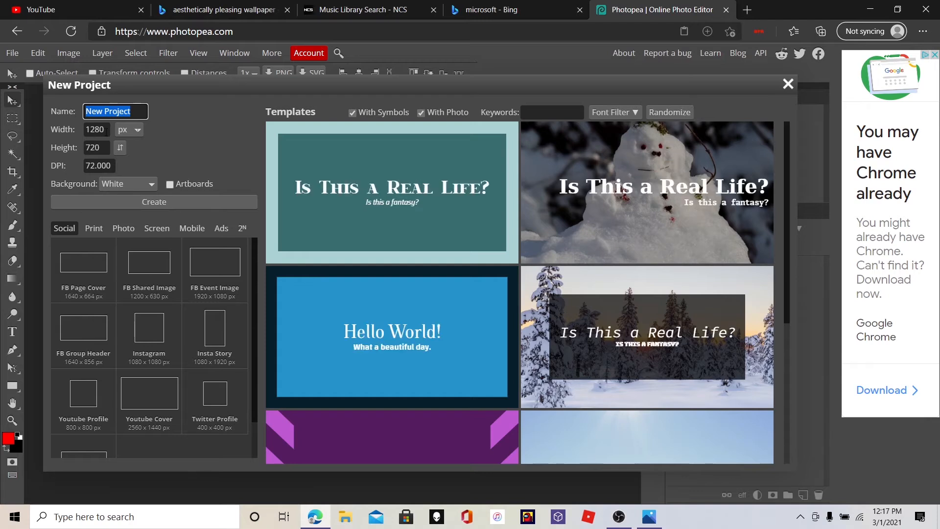
{"action": "key", "text": "Tab"}
{"action": "type", "text": "100"}
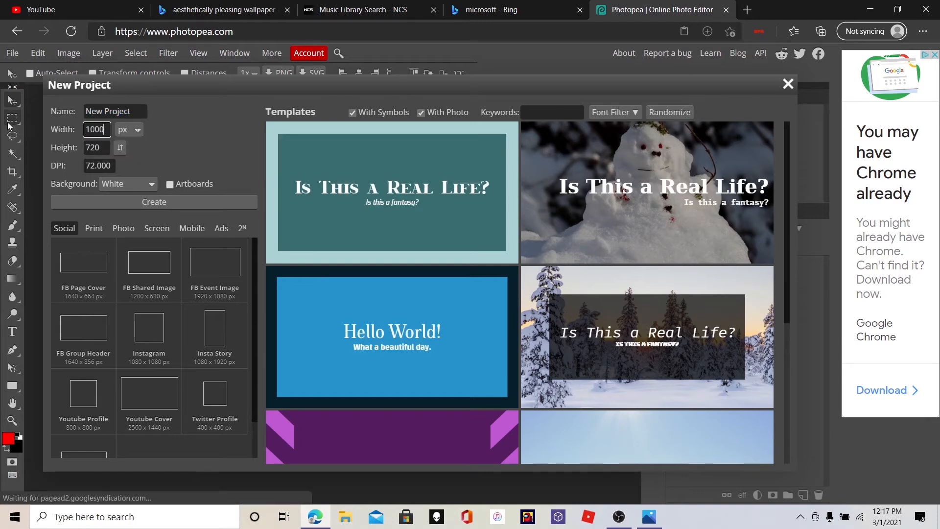
{"action": "key", "text": "Tab"}
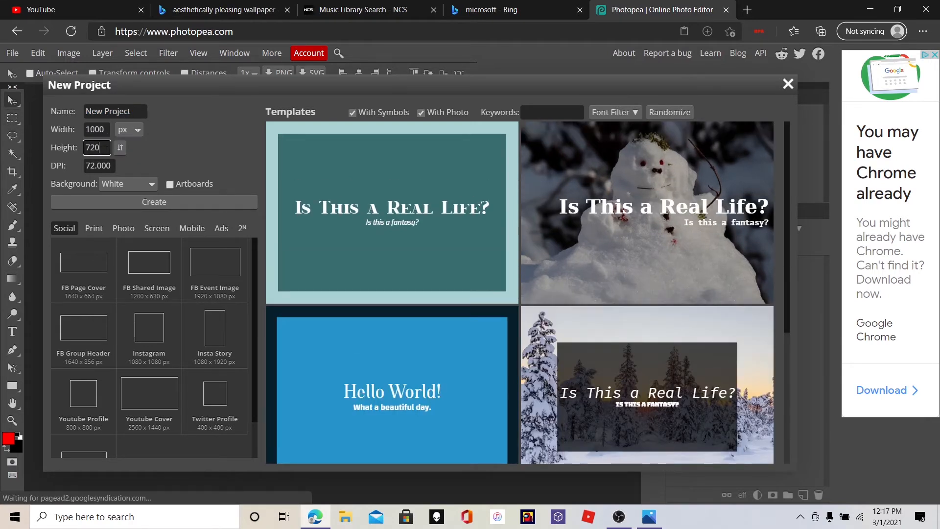
{"action": "type", "text": "1000"}
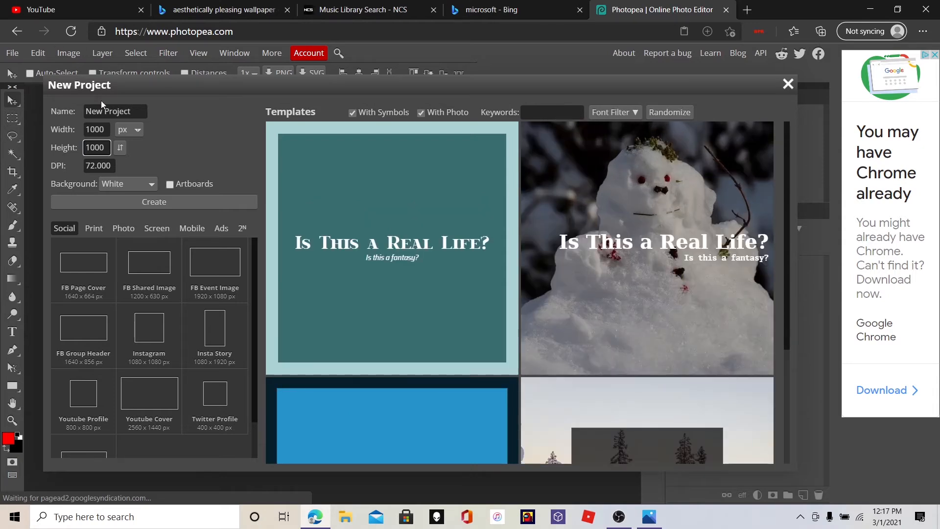
{"action": "left_click_drag", "start_coordinate": [96, 130], "coordinate": [104, 129]}
{"action": "left_click", "coordinate": [120, 183]}
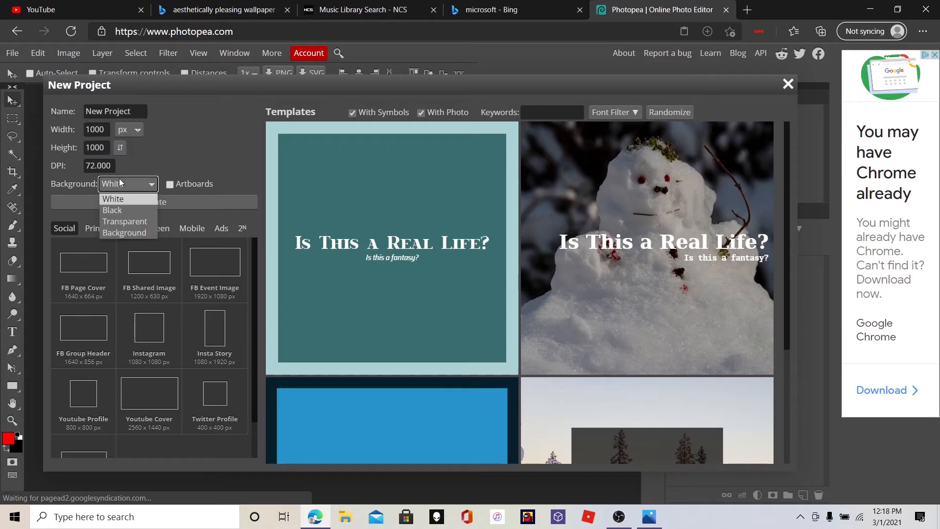
{"action": "left_click", "coordinate": [130, 220]}
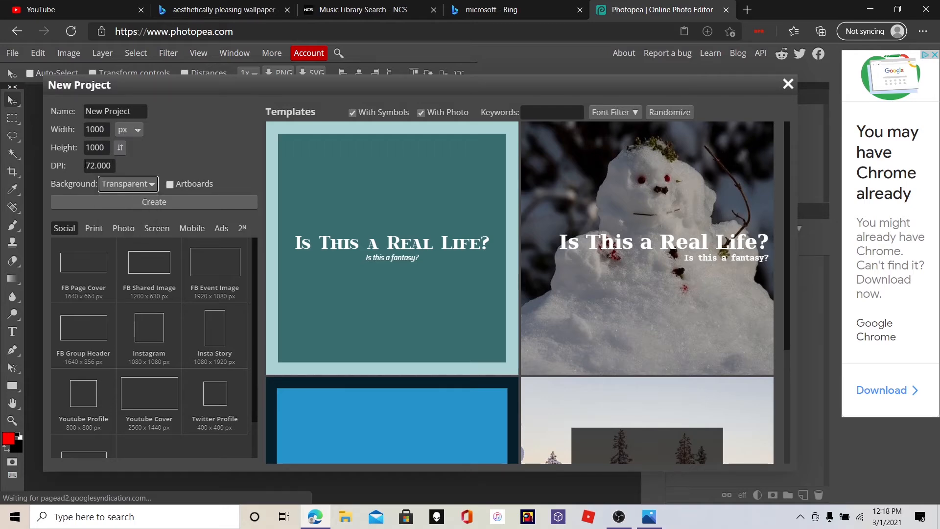
{"action": "left_click", "coordinate": [128, 199]}
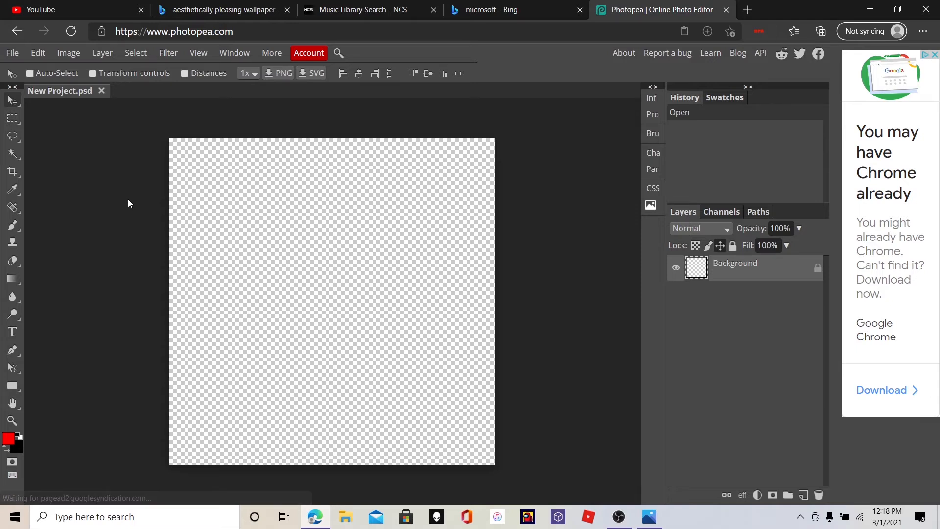
- Place vSevvy Module 2.0.png from the Roblox Characters folder into the project as a new layer
{"action": "left_click", "coordinate": [7, 52]}
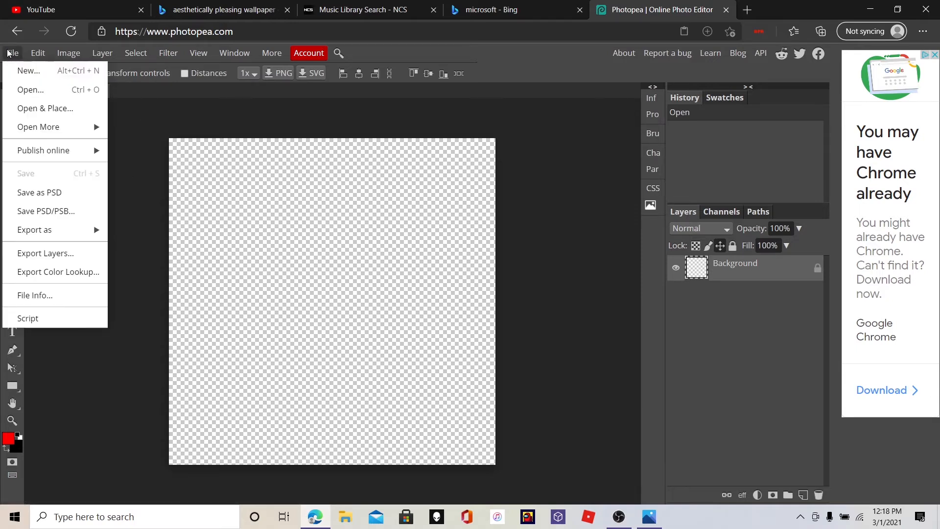
{"action": "left_click", "coordinate": [8, 52]}
{"action": "left_click", "coordinate": [9, 52]}
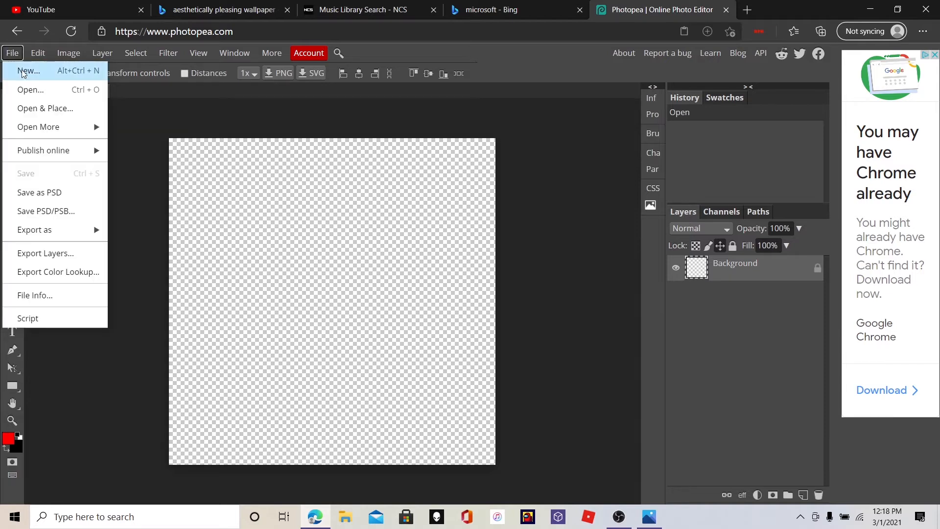
{"action": "left_click", "coordinate": [29, 110]}
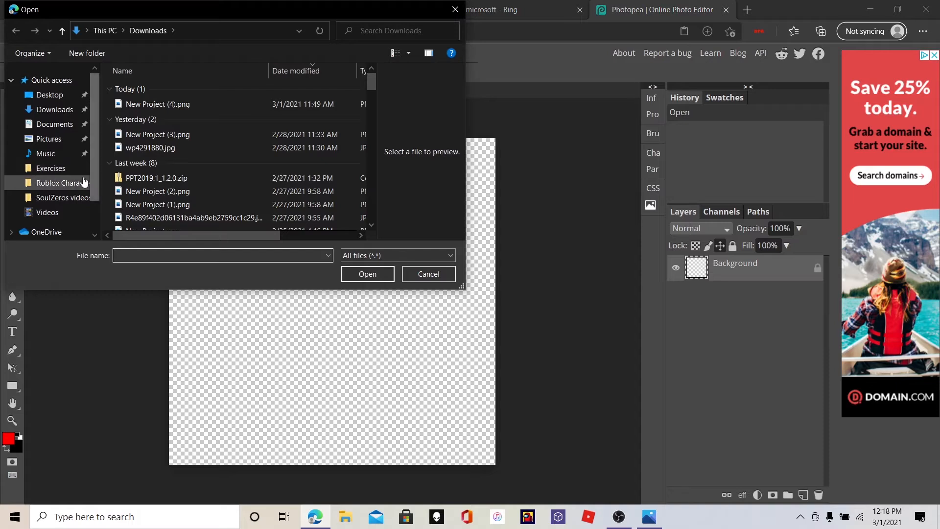
{"action": "left_click", "coordinate": [55, 183]}
{"action": "scroll", "coordinate": [143, 163], "scroll_direction": "down", "scroll_amount": 3}
{"action": "scroll", "coordinate": [145, 162], "scroll_direction": "down", "scroll_amount": 10}
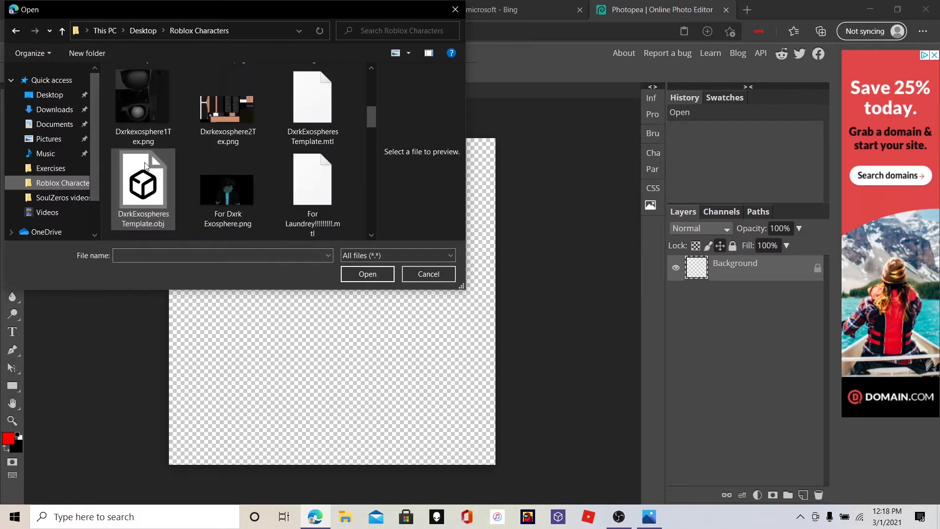
{"action": "scroll", "coordinate": [145, 164], "scroll_direction": "down", "scroll_amount": 6}
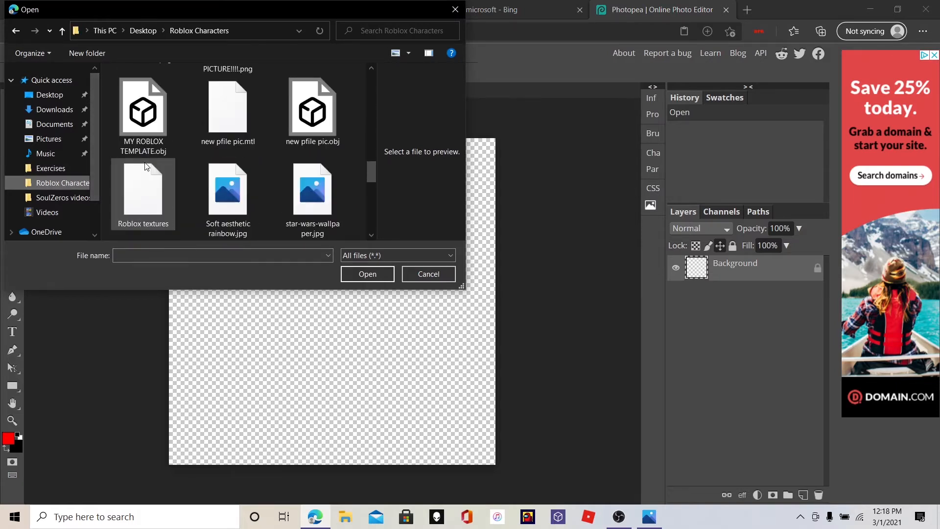
{"action": "left_click", "coordinate": [145, 165]}
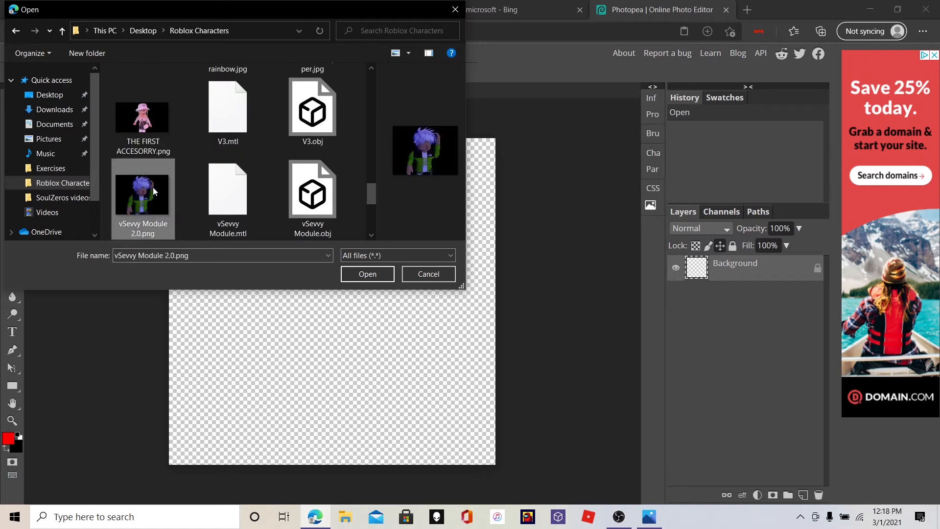
{"action": "left_click", "coordinate": [362, 272]}
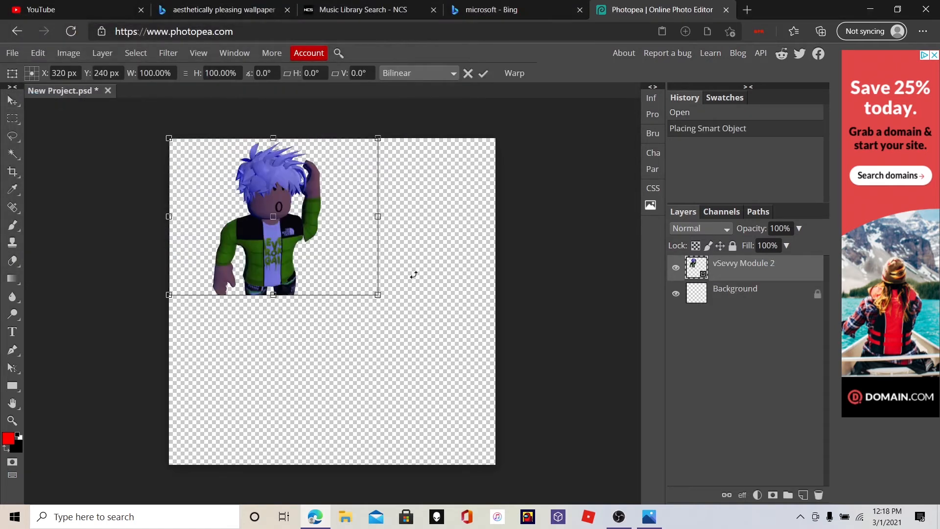
- Enlarge the placed character to about 157% width and 161% height, centred horizontally and resting on the canvas's lower edge
{"action": "left_click_drag", "start_coordinate": [378, 295], "coordinate": [483, 362]}
{"action": "left_click_drag", "start_coordinate": [169, 138], "coordinate": [160, 110]}
{"action": "left_click_drag", "start_coordinate": [247, 174], "coordinate": [247, 224]}
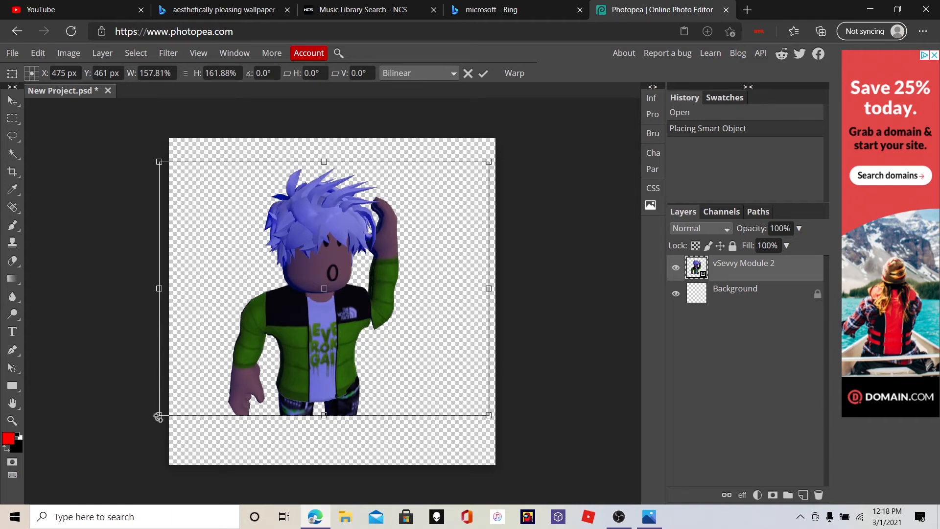
{"action": "left_click_drag", "start_coordinate": [264, 345], "coordinate": [272, 395]}
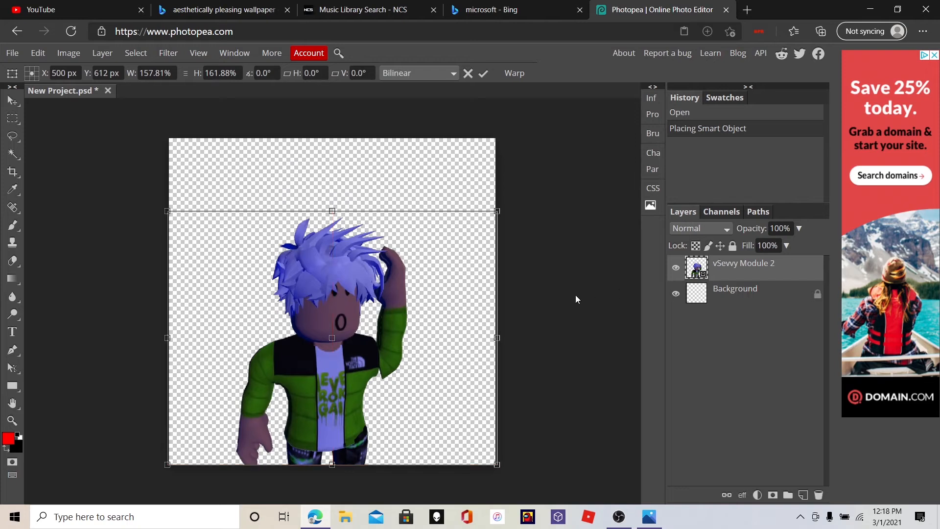
{"action": "left_click_drag", "start_coordinate": [499, 212], "coordinate": [527, 226]}
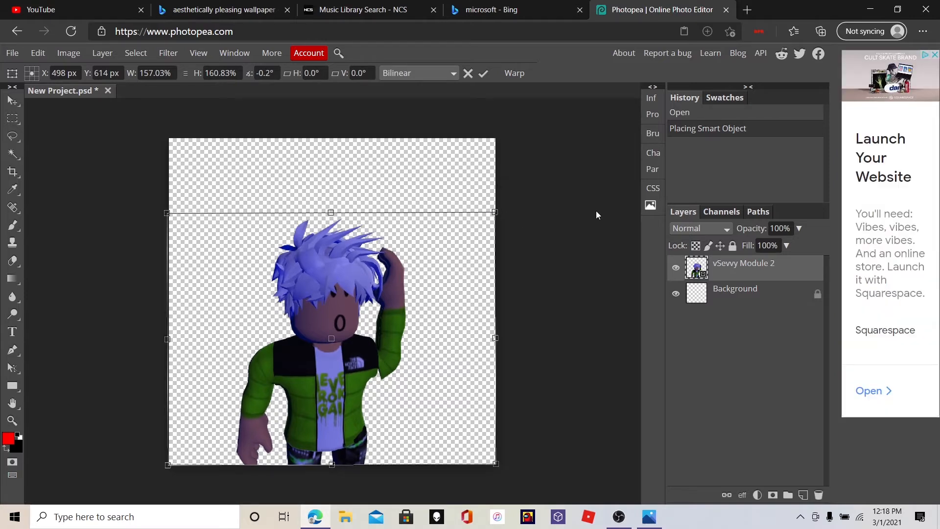
- Open the blending options of the vSevvy Module 2 layer and enable the Stroke and Drop Shadow effects
{"action": "right_click", "coordinate": [698, 267]}
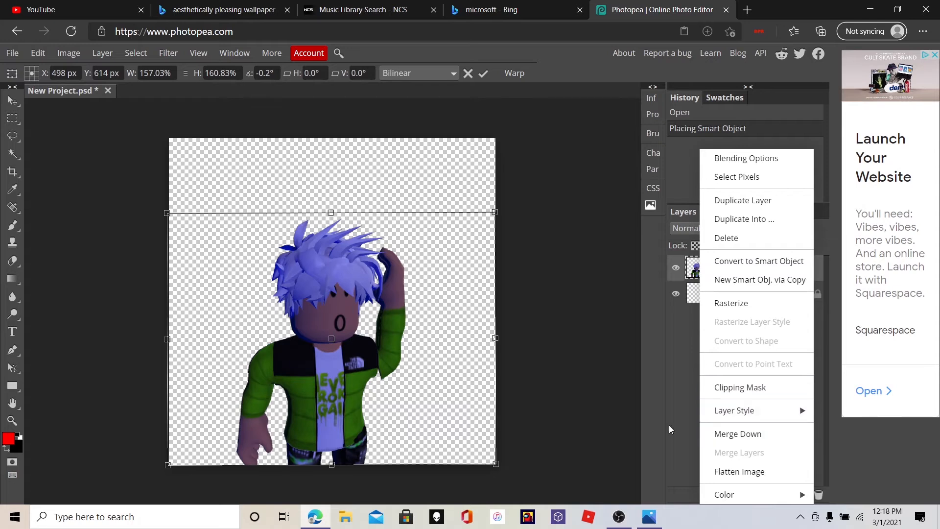
{"action": "left_click", "coordinate": [647, 319]}
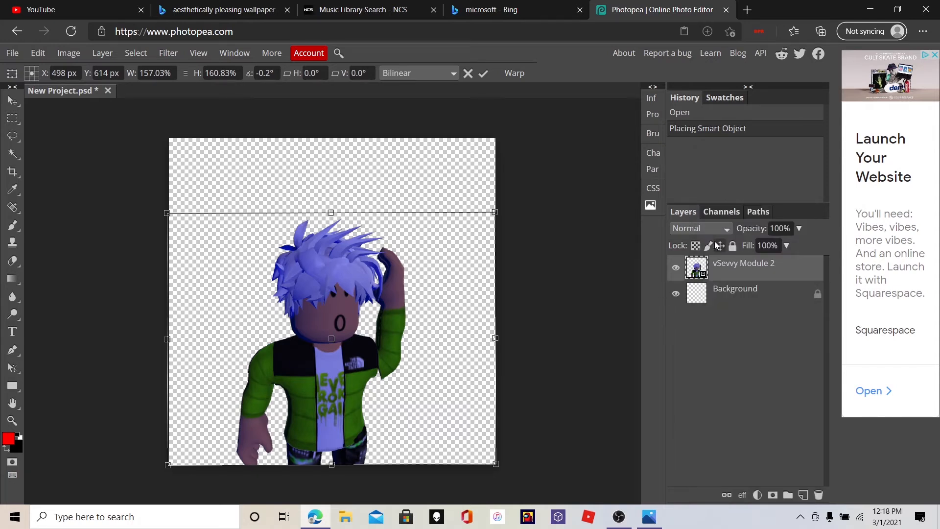
{"action": "right_click", "coordinate": [694, 266]}
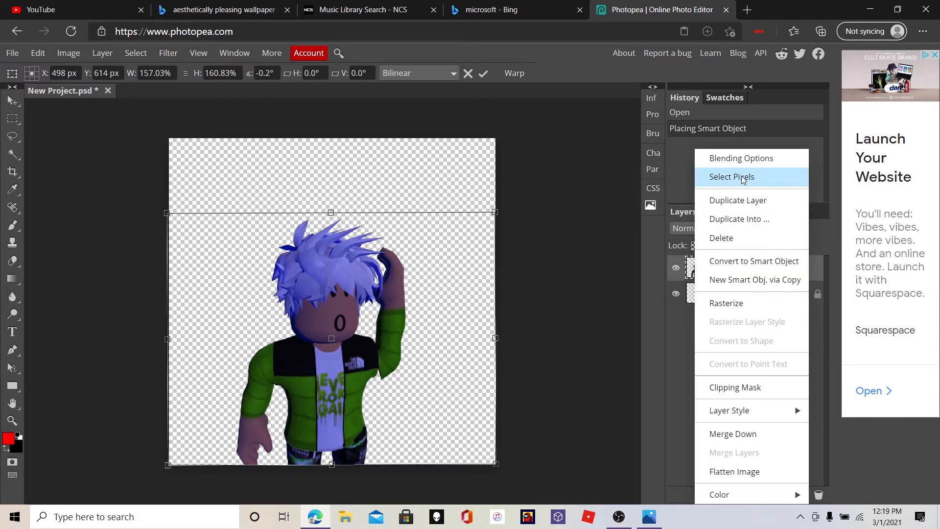
{"action": "left_click", "coordinate": [669, 331]}
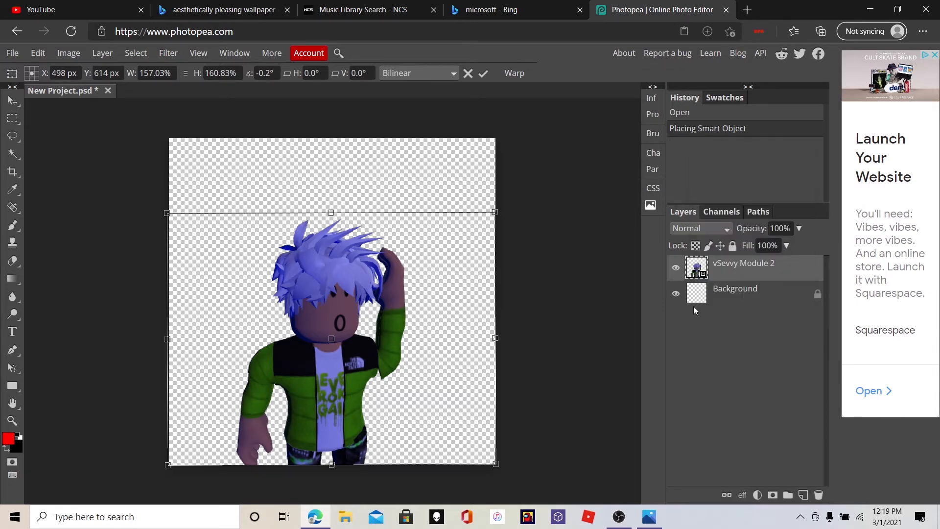
{"action": "right_click", "coordinate": [694, 270]}
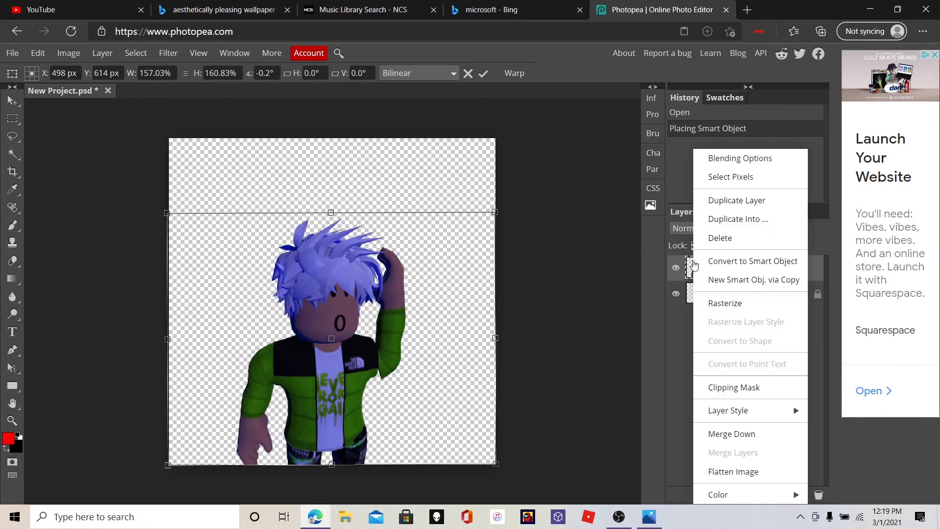
{"action": "left_click", "coordinate": [723, 159]}
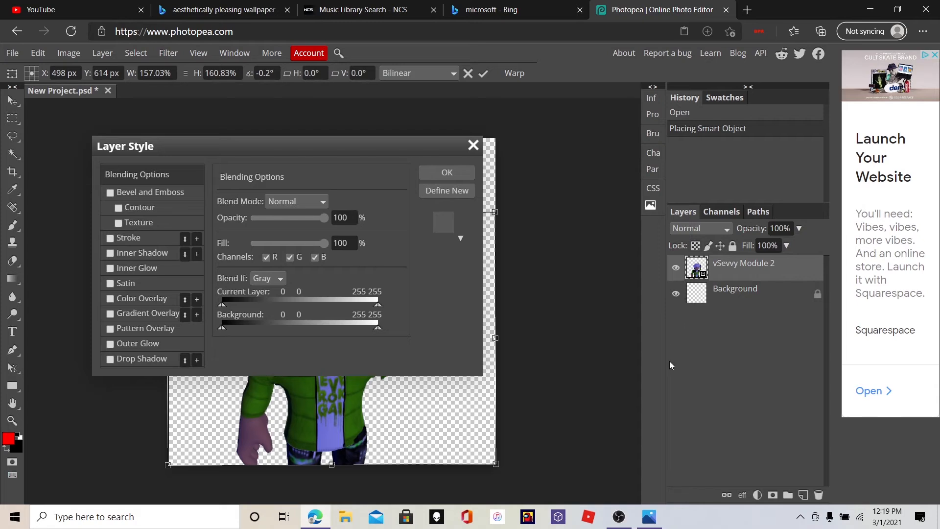
{"action": "left_click", "coordinate": [110, 238]}
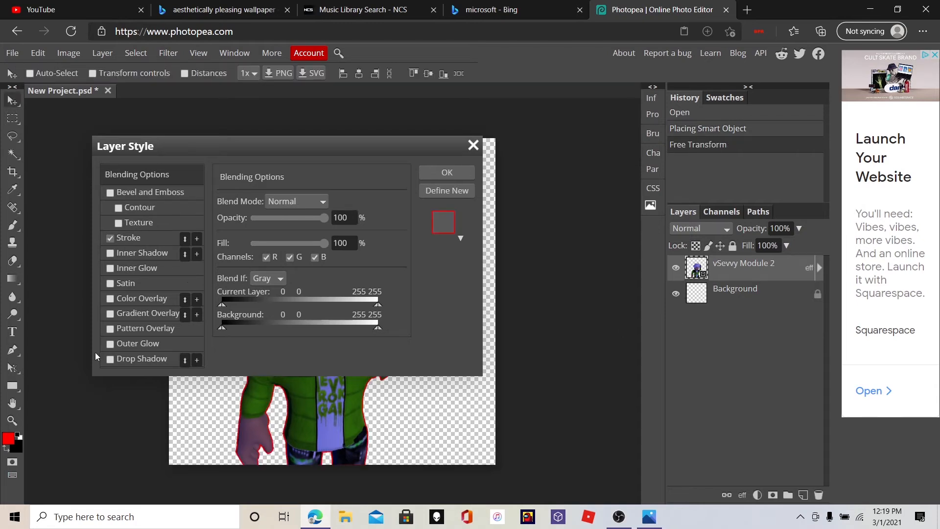
{"action": "left_click", "coordinate": [109, 359]}
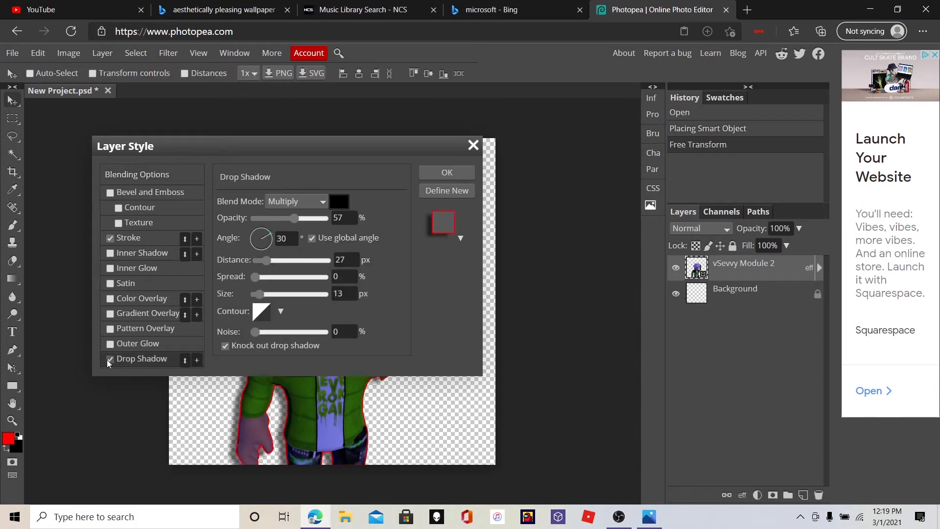
{"action": "left_click", "coordinate": [139, 238]}
{"action": "left_click", "coordinate": [147, 359]}
{"action": "left_click", "coordinate": [142, 236]}
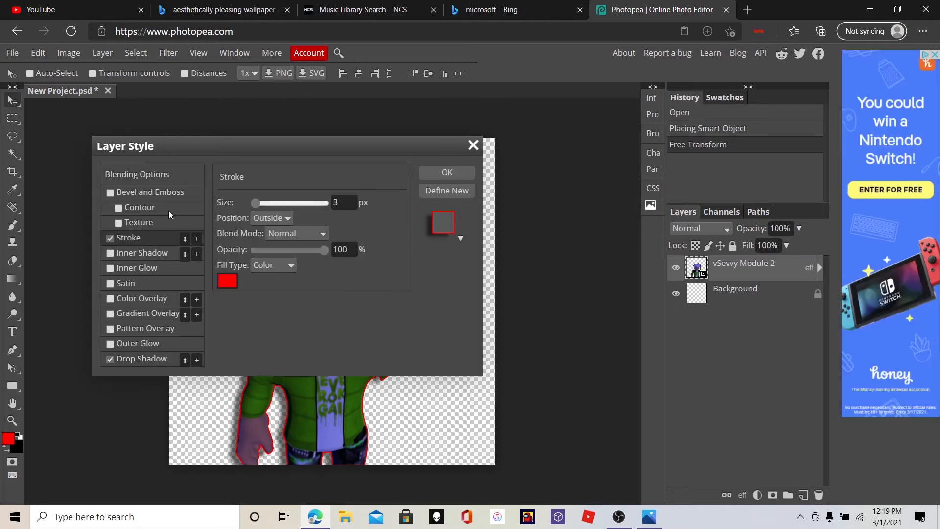
{"action": "left_click", "coordinate": [614, 519]}
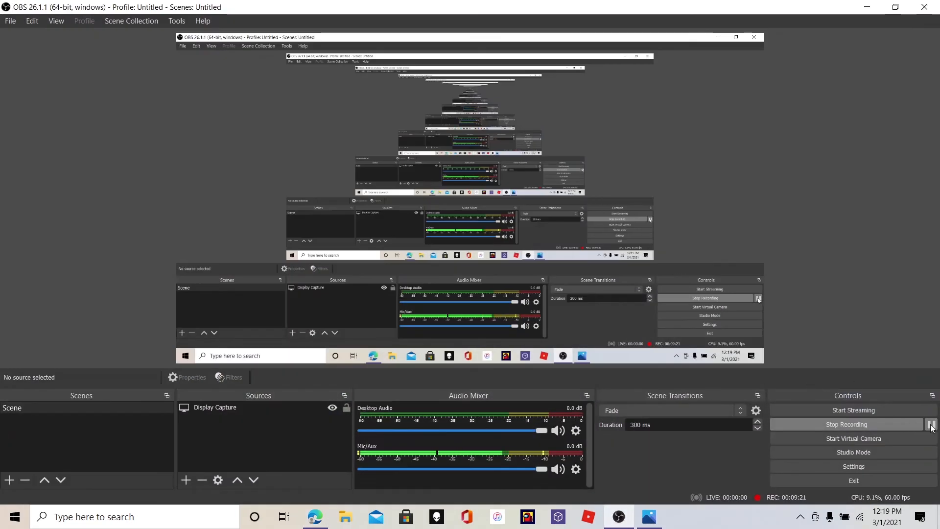
{"action": "left_click", "coordinate": [931, 427]}
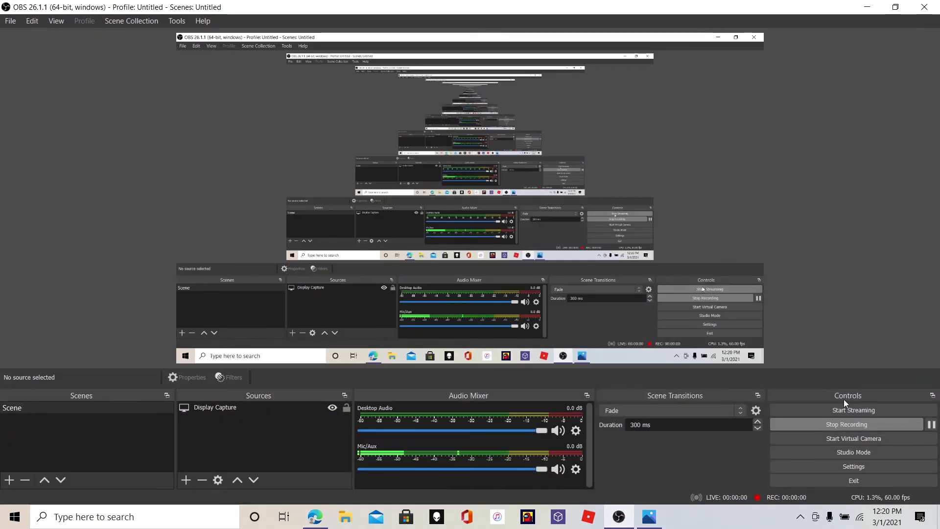
{"action": "left_click", "coordinate": [863, 7]}
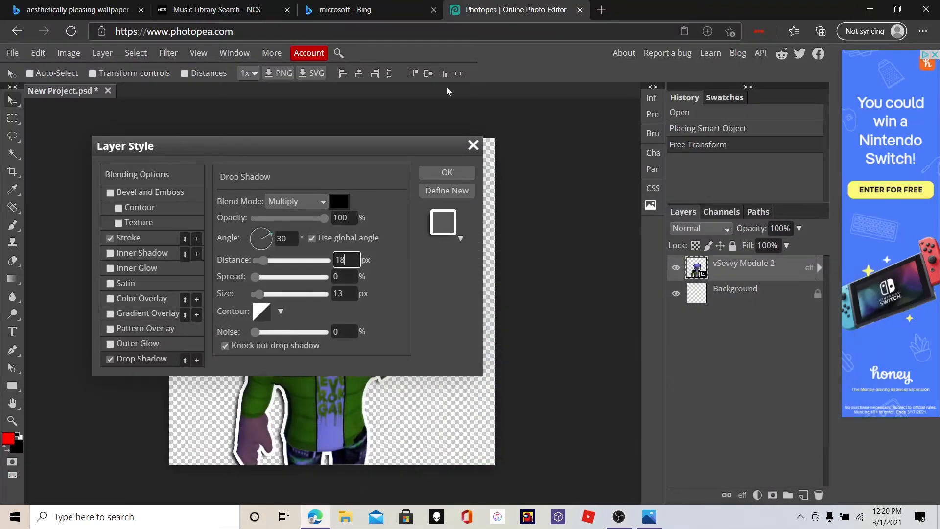
- Try green, magenta and yellow as the stroke colour of the character layer
{"action": "left_click", "coordinate": [136, 238]}
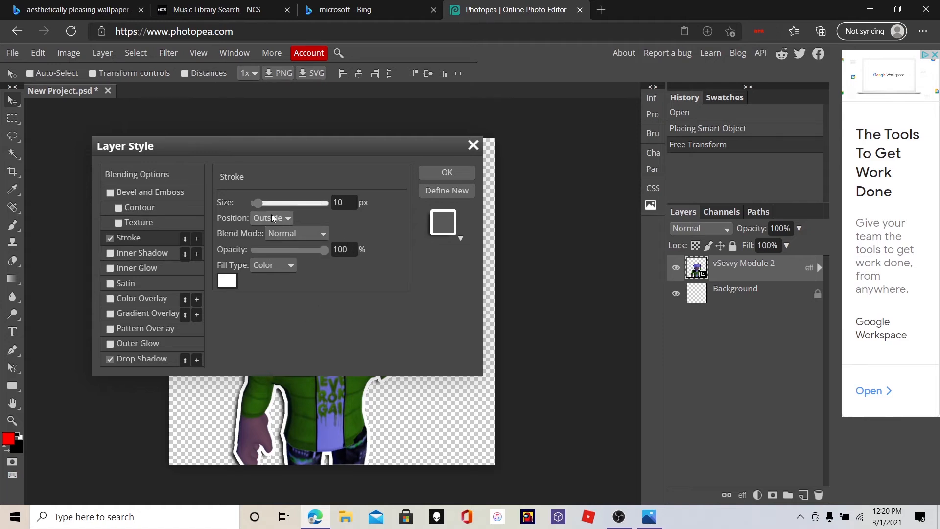
{"action": "left_click", "coordinate": [278, 234]}
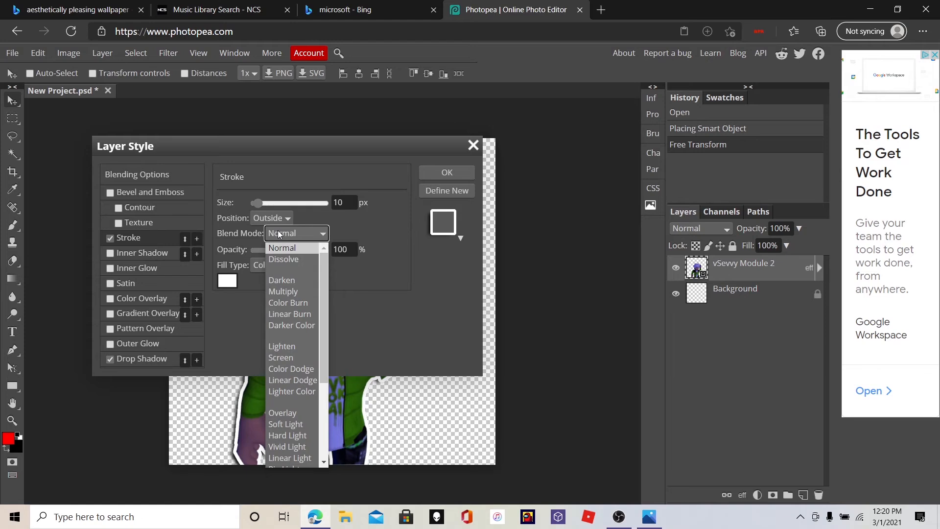
{"action": "left_click", "coordinate": [278, 234]}
{"action": "left_click", "coordinate": [227, 281]}
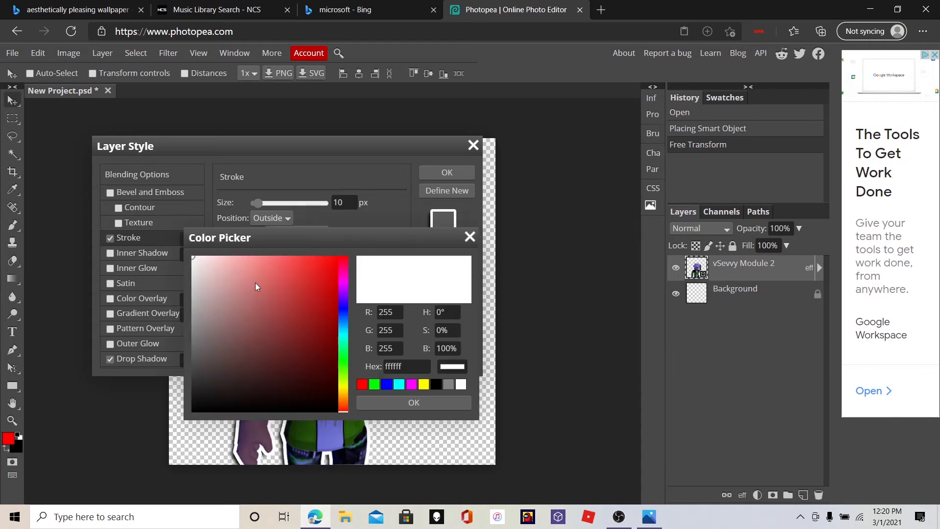
{"action": "left_click", "coordinate": [373, 385]}
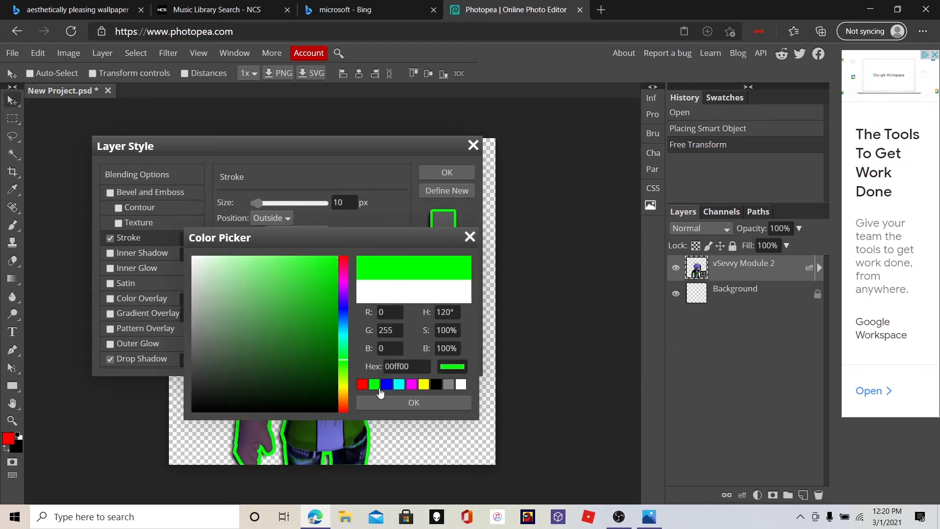
{"action": "left_click", "coordinate": [413, 385]}
{"action": "left_click", "coordinate": [423, 385]}
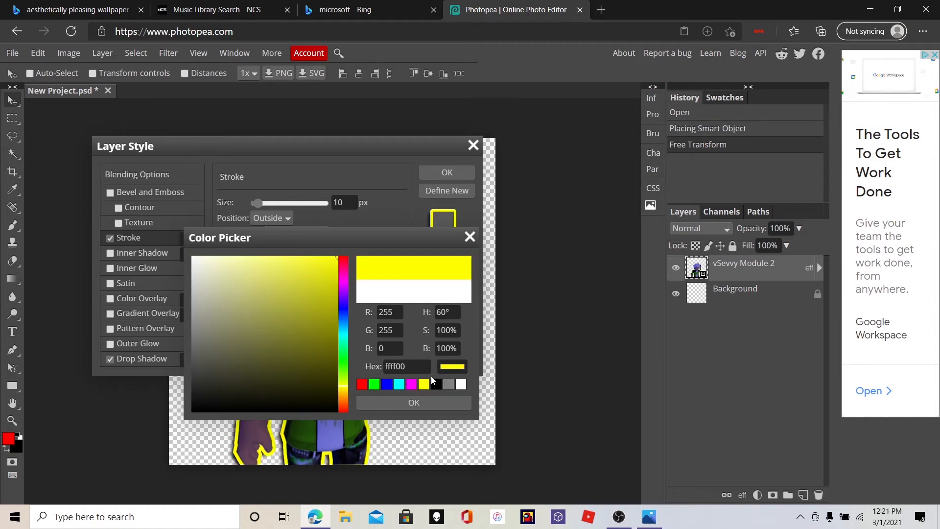
- Set the stroke colour to white (ffffff) and apply the layer style together with its drop shadow
{"action": "left_click", "coordinate": [462, 384]}
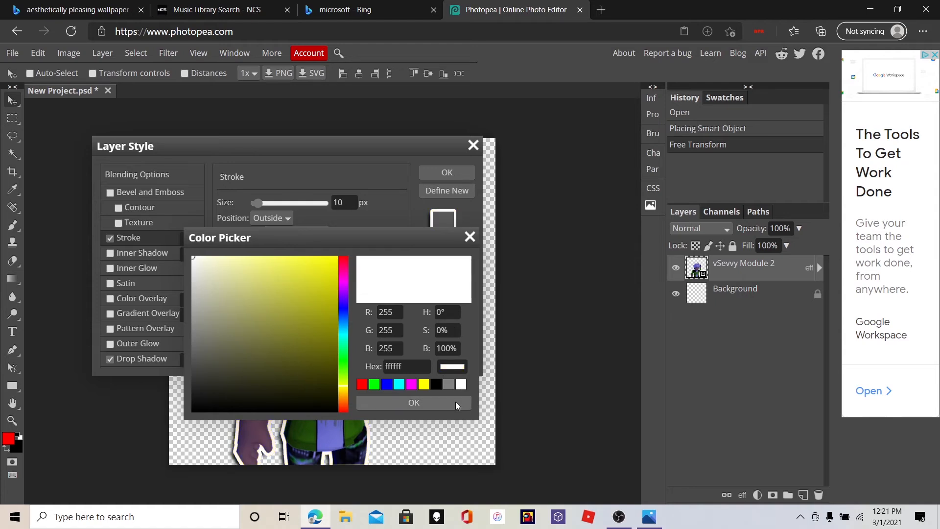
{"action": "left_click", "coordinate": [456, 401]}
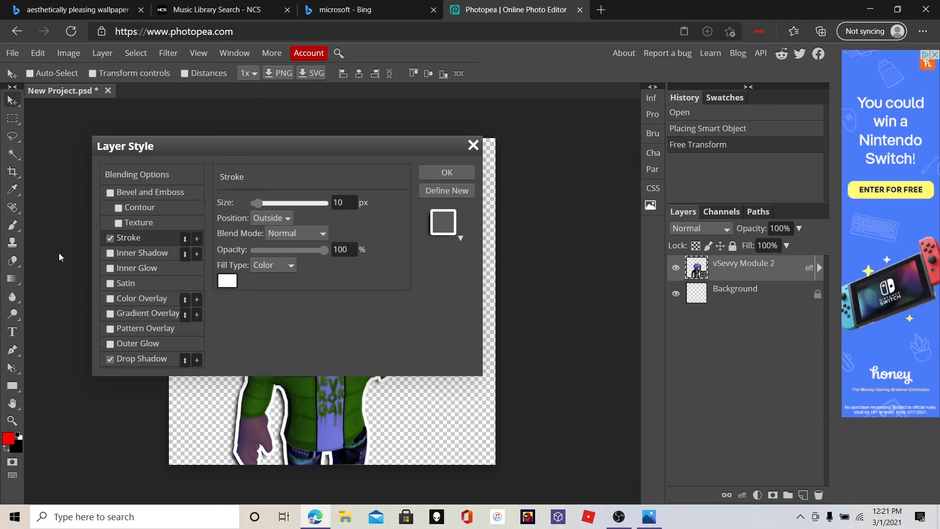
{"action": "left_click", "coordinate": [146, 358]}
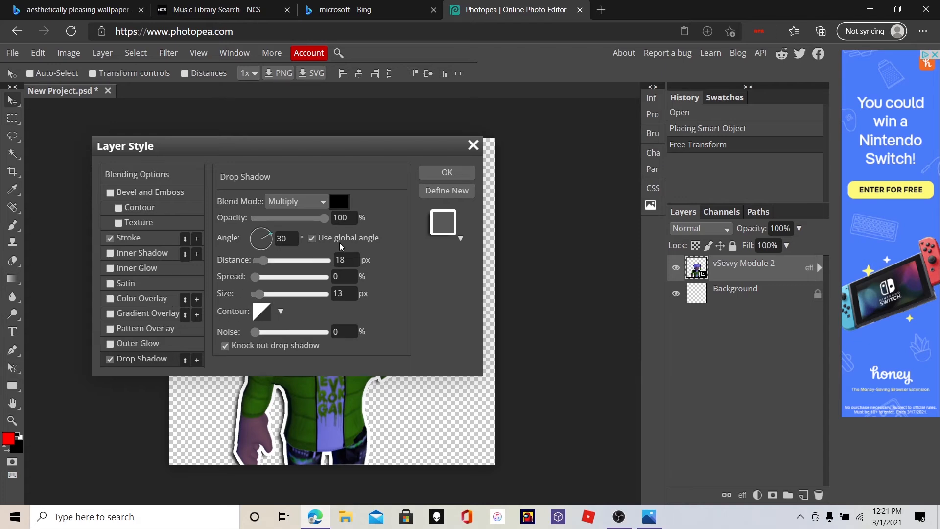
{"action": "left_click", "coordinate": [428, 176]}
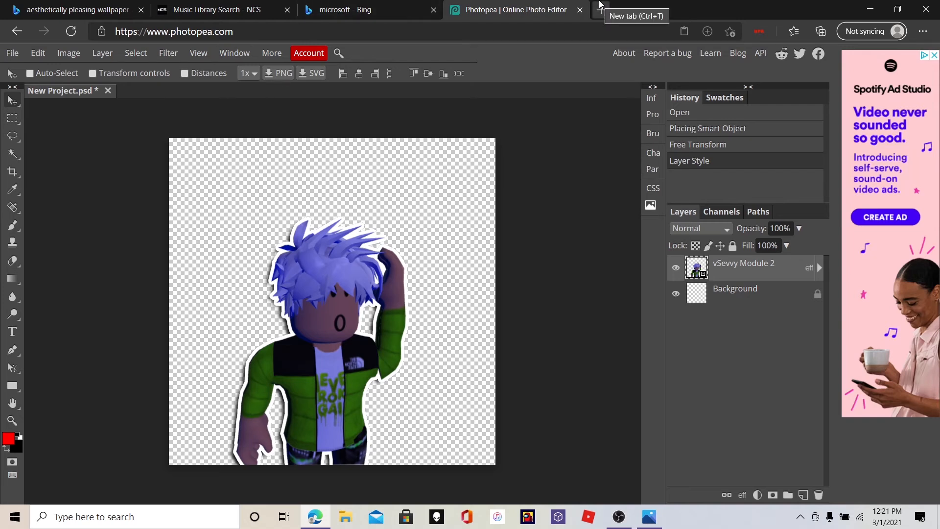
- Search the web for images of "green black swirl" in a new tab and open the Rotating Hypnotic Swirl, Green Tint result
{"action": "left_click", "coordinate": [600, 4]}
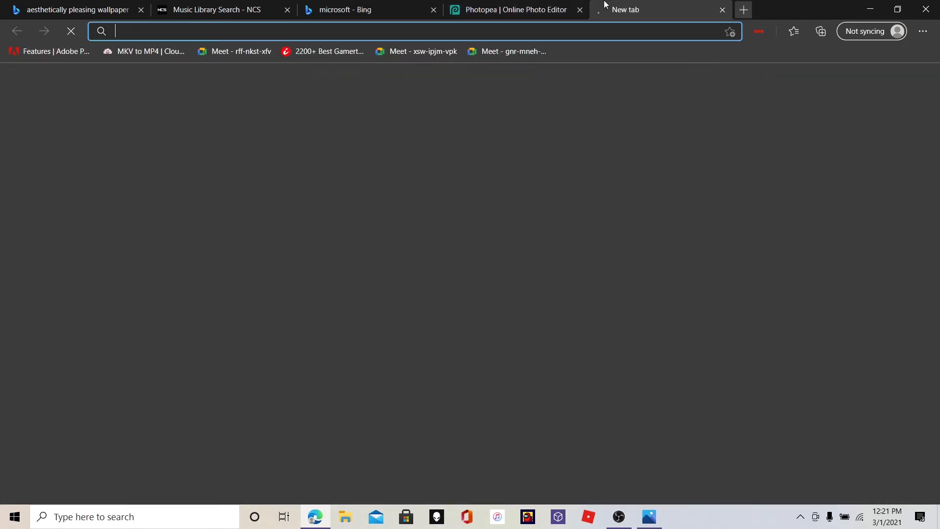
{"action": "type", "text": "green "}
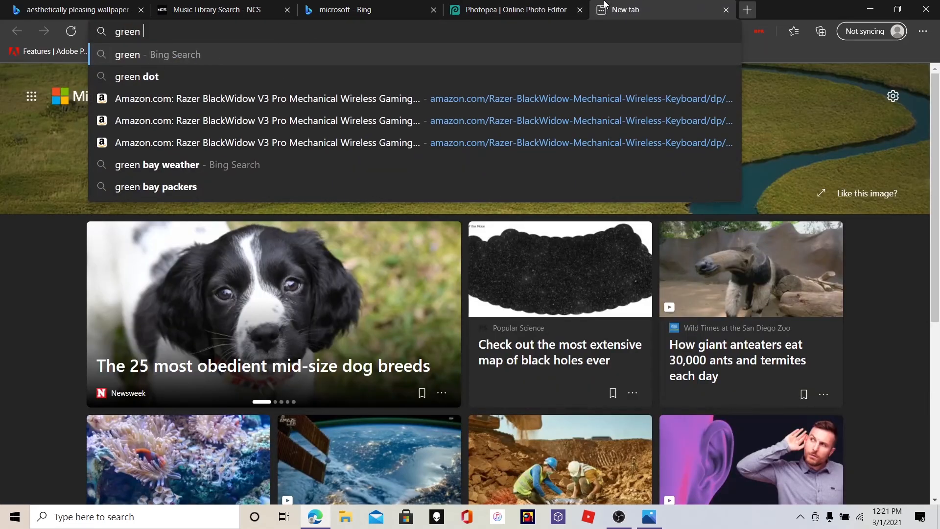
{"action": "type", "text": "black swirl"}
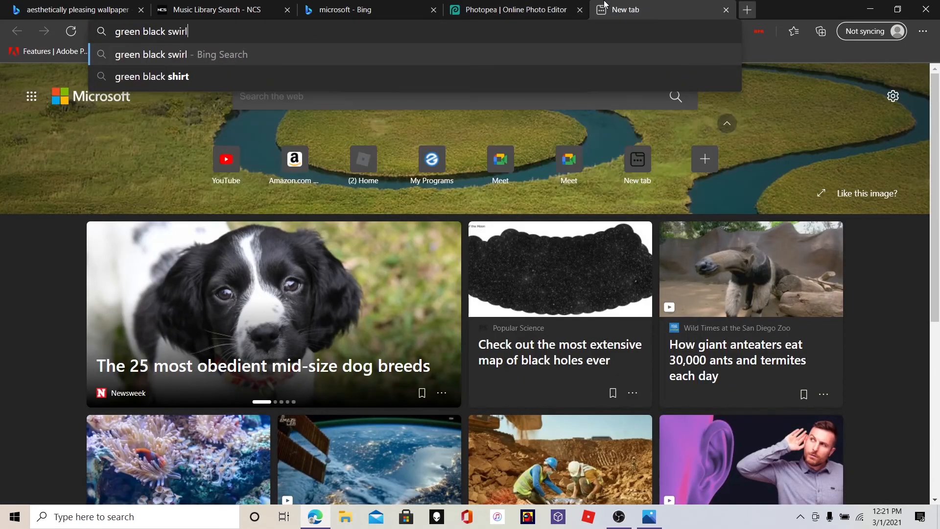
{"action": "key", "text": "Return"}
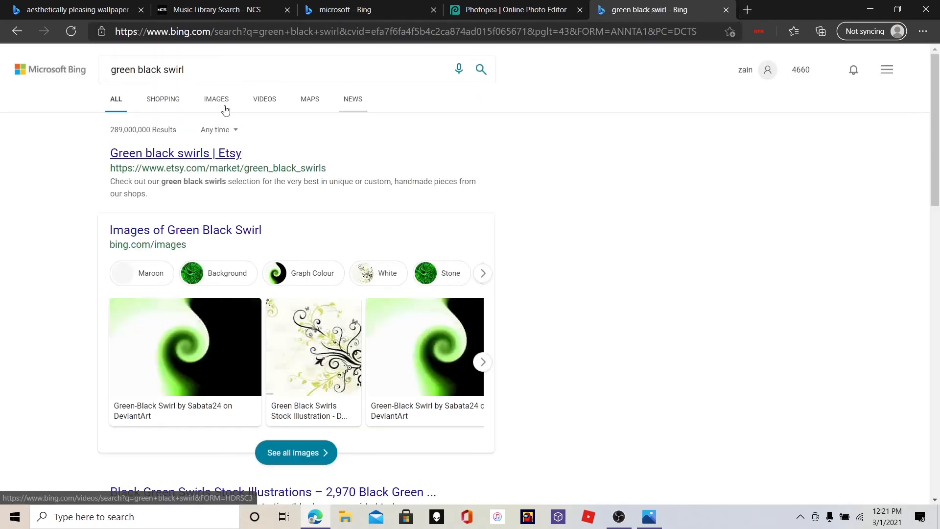
{"action": "left_click", "coordinate": [203, 99]}
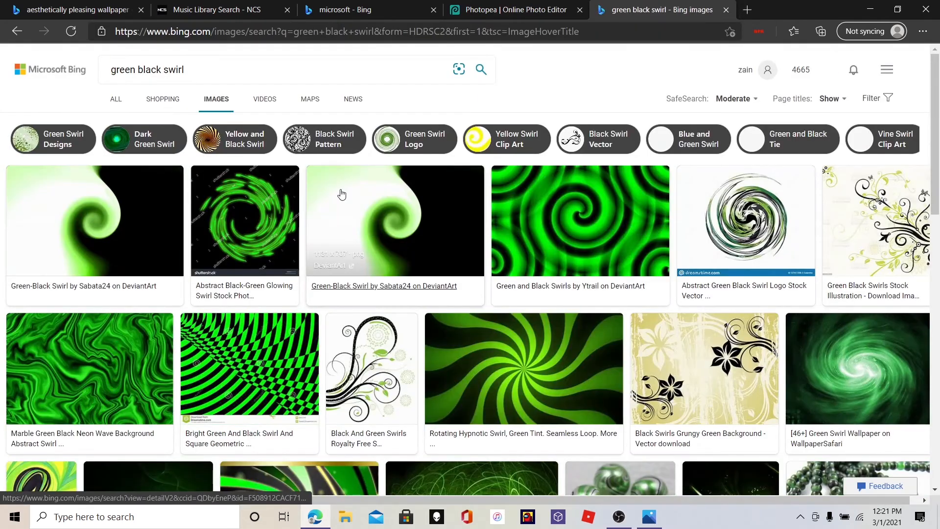
{"action": "left_click", "coordinate": [477, 338]}
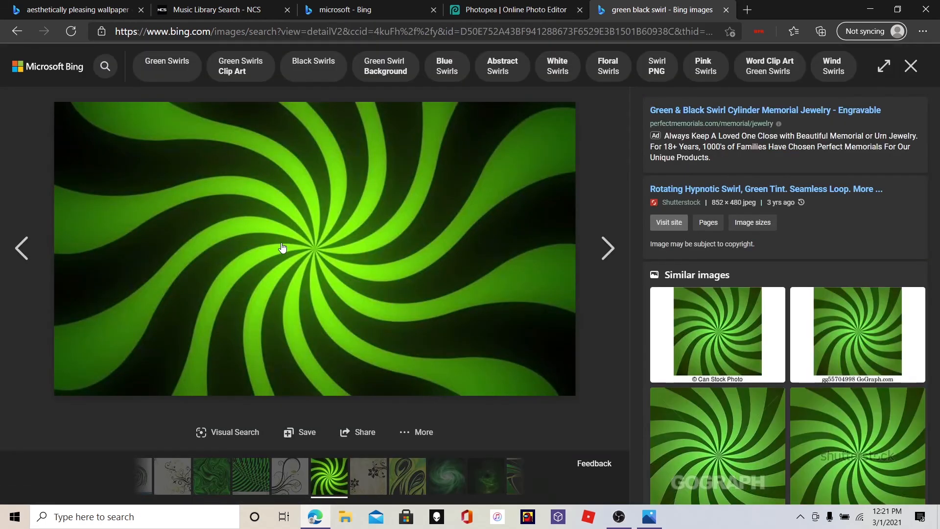
- Browse the similar images and open the green-and-white version of the swirl
{"action": "scroll", "coordinate": [699, 325], "scroll_direction": "down", "scroll_amount": 5}
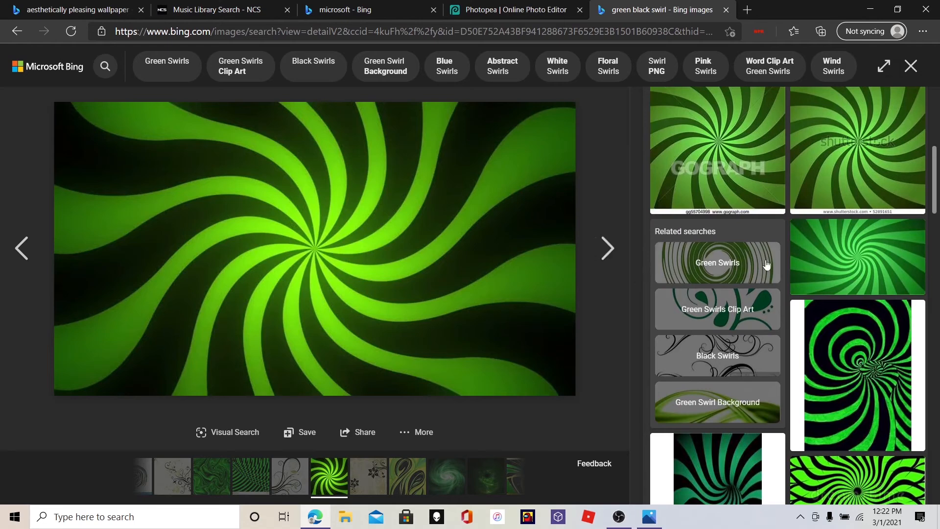
{"action": "scroll", "coordinate": [705, 264], "scroll_direction": "down", "scroll_amount": 6}
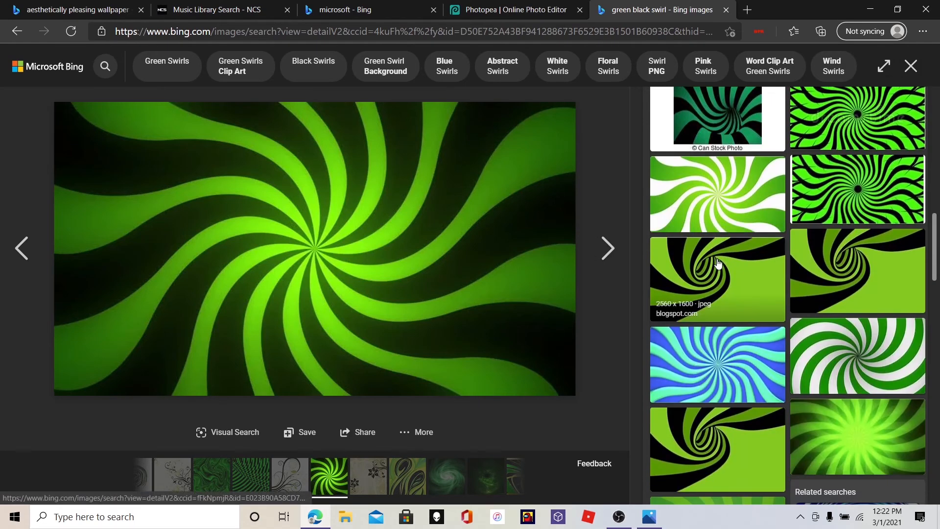
{"action": "scroll", "coordinate": [718, 264], "scroll_direction": "down", "scroll_amount": 3}
{"action": "scroll", "coordinate": [717, 263], "scroll_direction": "down", "scroll_amount": 1}
{"action": "scroll", "coordinate": [718, 263], "scroll_direction": "up", "scroll_amount": 5}
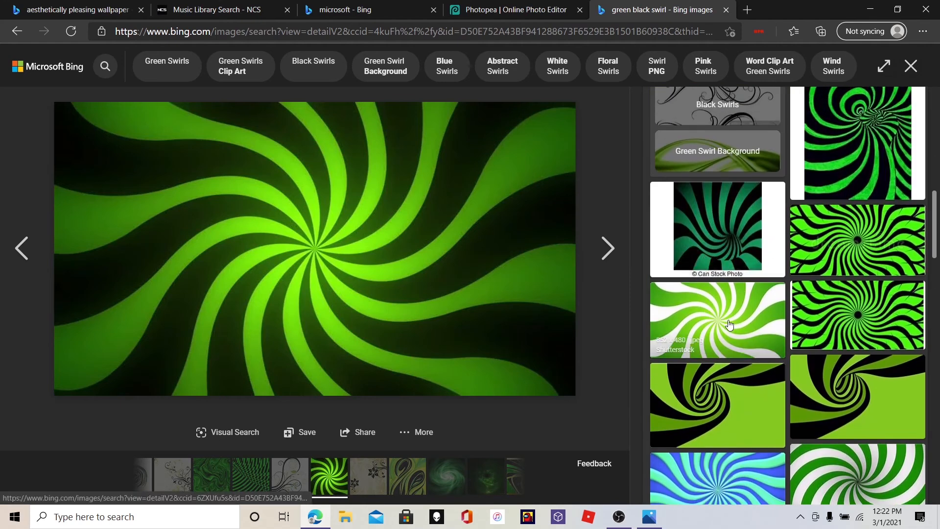
{"action": "left_click", "coordinate": [717, 320]}
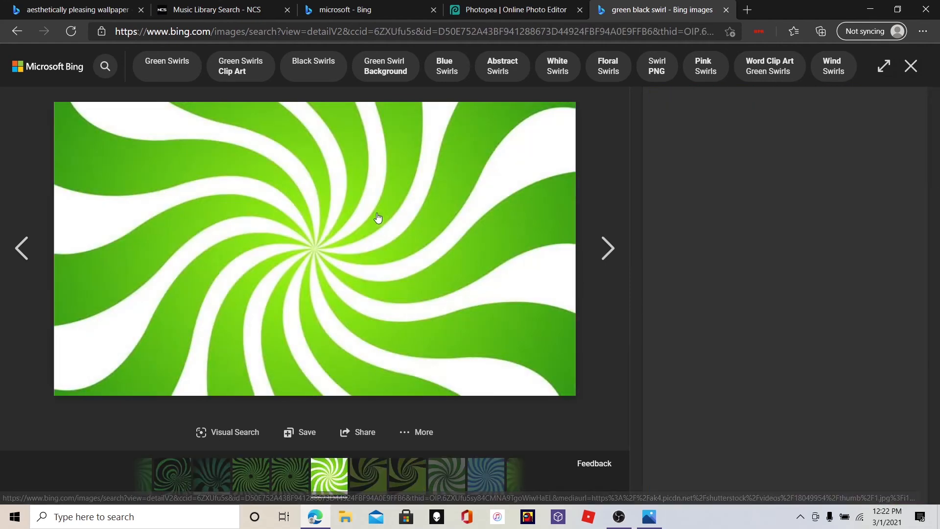
- Save the green-and-white swirl image as 1.jpg in Downloads and return to the Photopea project
{"action": "right_click", "coordinate": [376, 214]}
{"action": "left_click", "coordinate": [416, 244]}
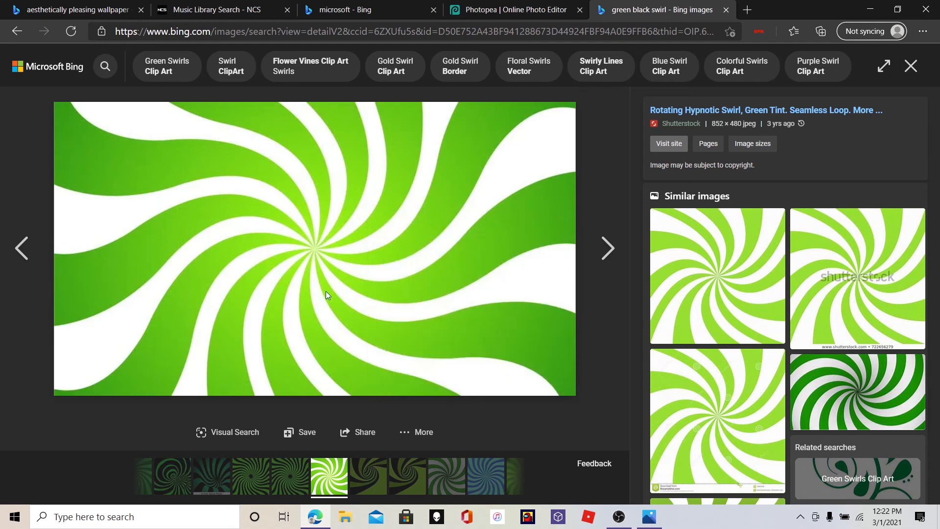
{"action": "left_click", "coordinate": [366, 274]}
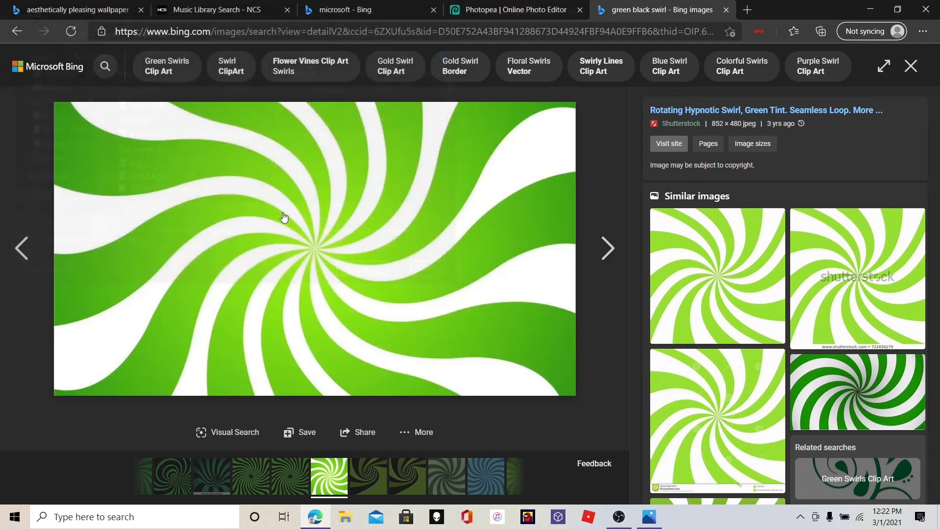
{"action": "left_click", "coordinate": [468, 6]}
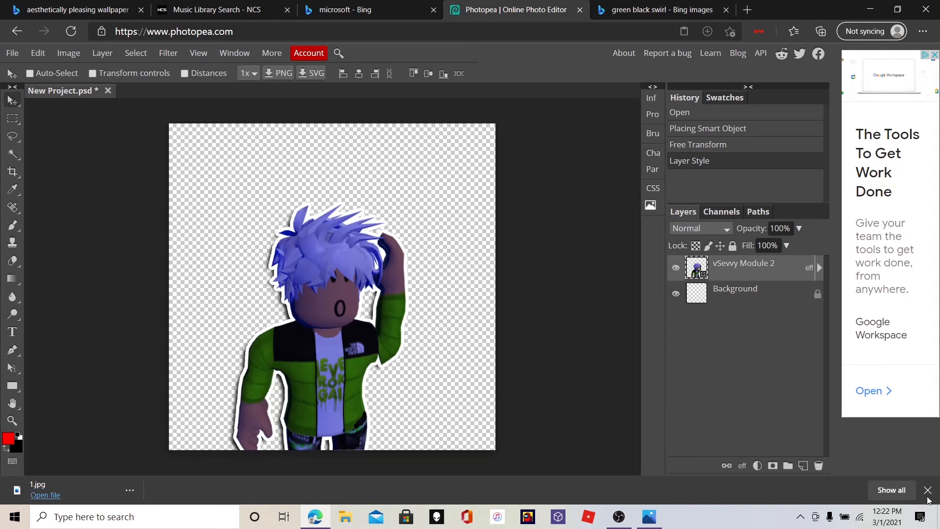
{"action": "left_click", "coordinate": [927, 490]}
- Place 1.jpg from the Downloads folder into the project as a new layer
{"action": "left_click", "coordinate": [13, 53]}
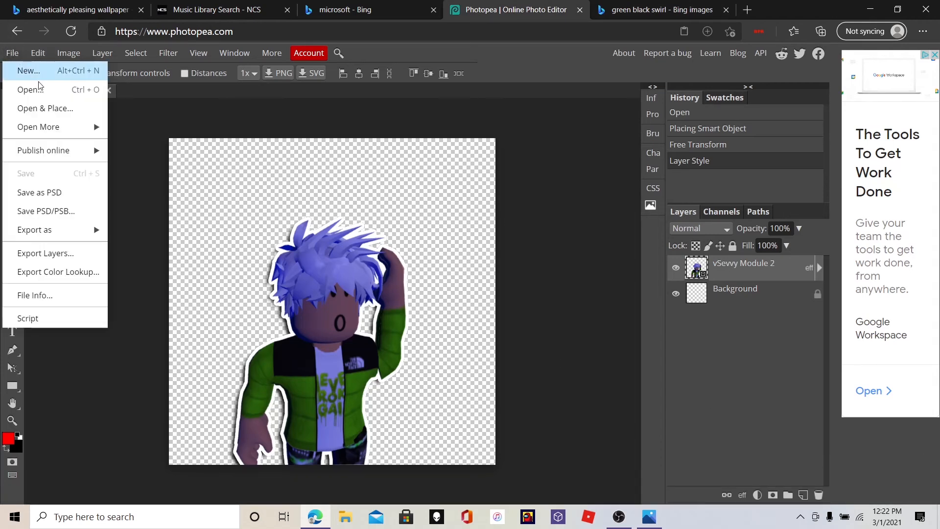
{"action": "left_click", "coordinate": [48, 109]}
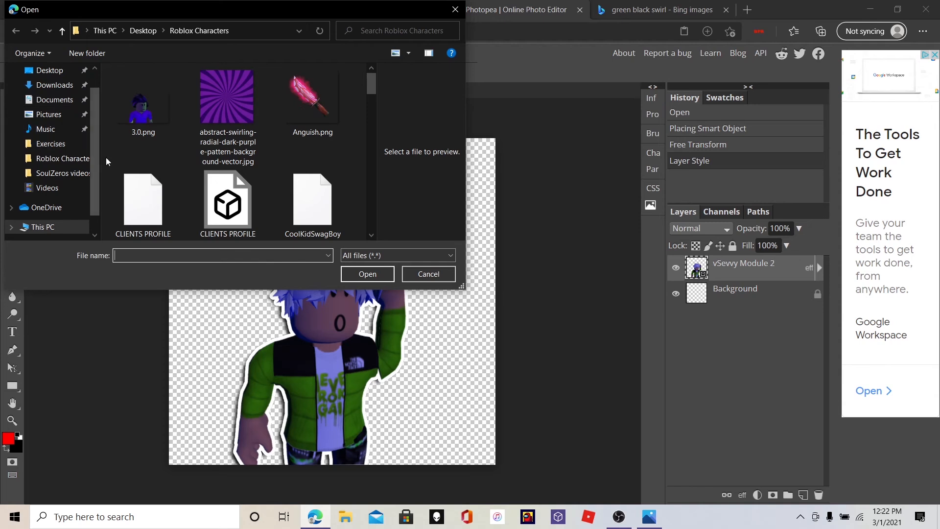
{"action": "left_click", "coordinate": [53, 70]}
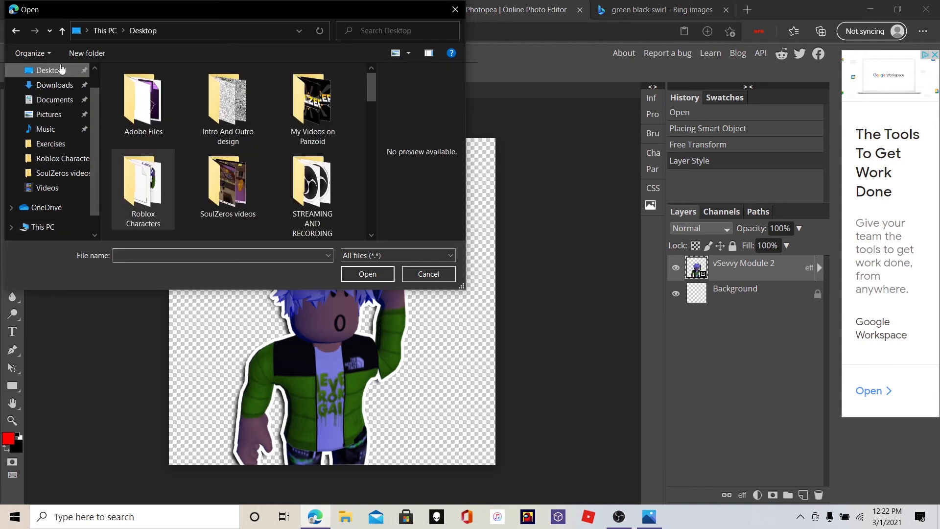
{"action": "left_click", "coordinate": [54, 85]}
{"action": "left_click", "coordinate": [133, 104]}
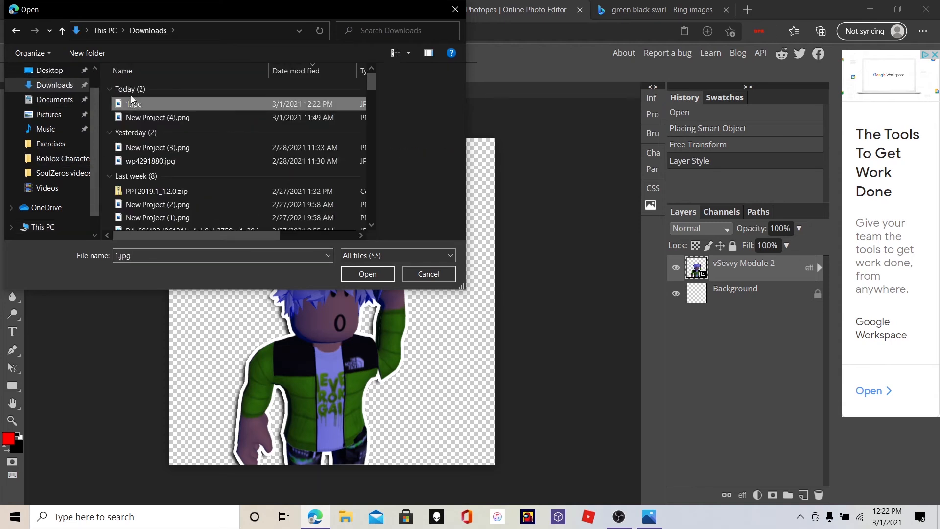
{"action": "left_click", "coordinate": [367, 274]}
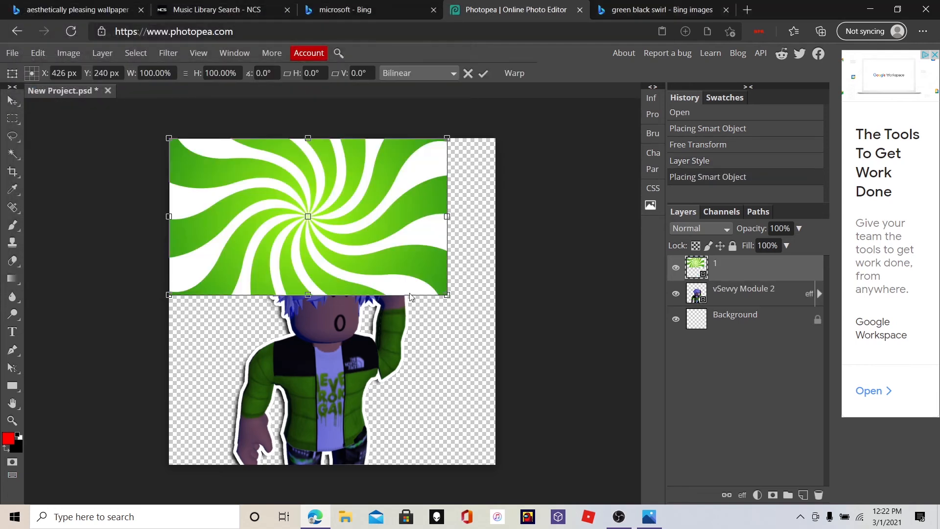
- Stretch the swirl to about 147% width and 211% height to cover the canvas, and move its layer below the vSevvy Module 2 layer
{"action": "left_click_drag", "start_coordinate": [447, 297], "coordinate": [539, 469]}
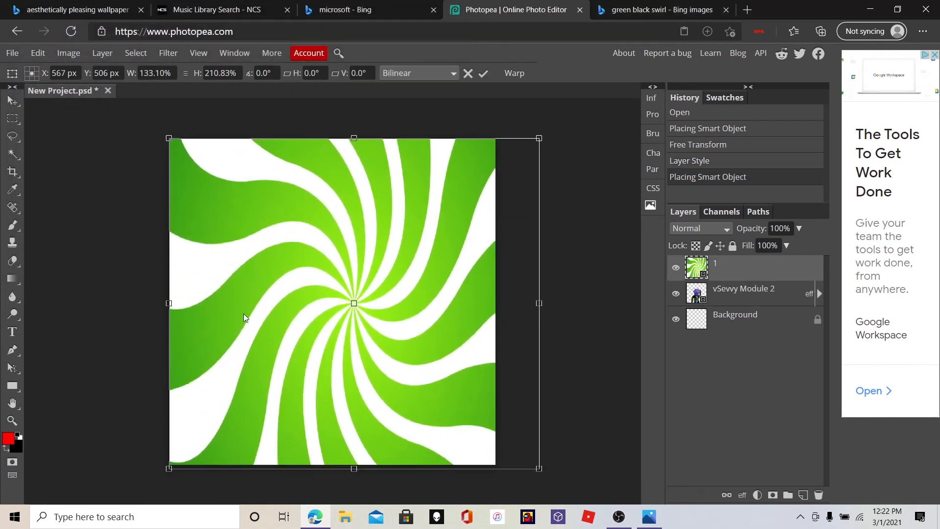
{"action": "left_click_drag", "start_coordinate": [169, 302], "coordinate": [131, 303]}
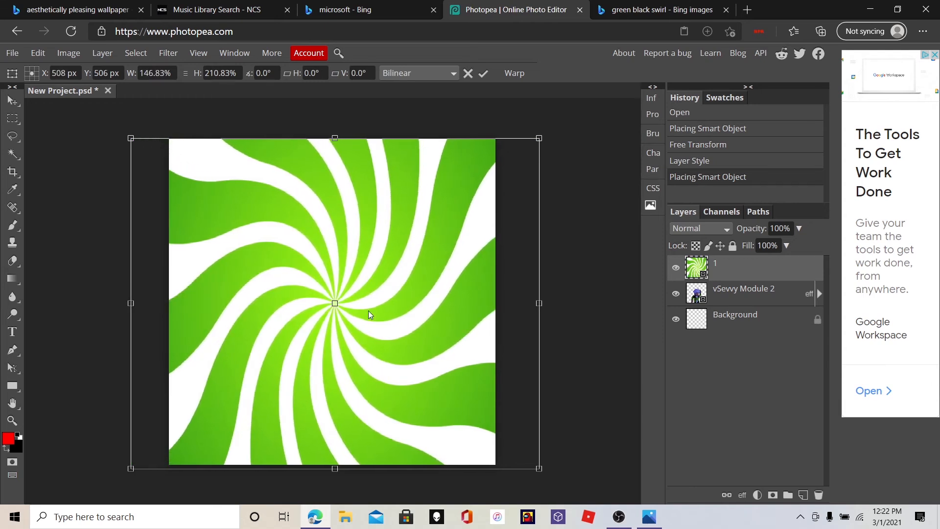
{"action": "left_click_drag", "start_coordinate": [432, 315], "coordinate": [432, 316]}
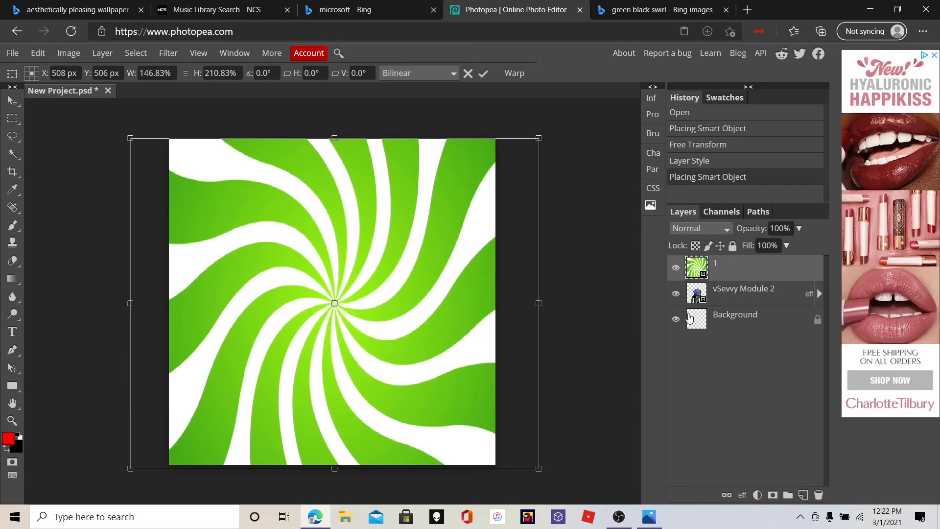
{"action": "left_click_drag", "start_coordinate": [694, 269], "coordinate": [694, 305]}
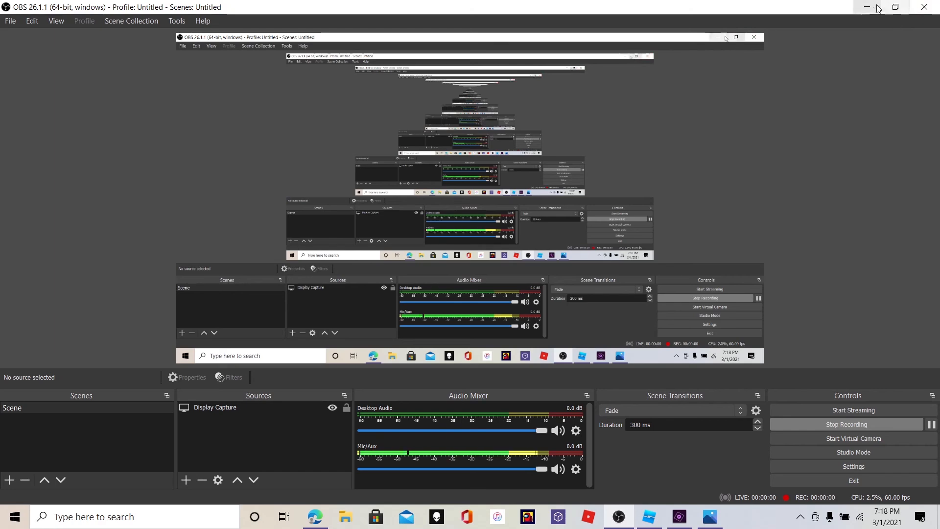
- Return to Photopea and export the finished profile picture as a 1000 × 1000 px PNG at 100% quality
{"action": "left_click", "coordinate": [876, 7]}
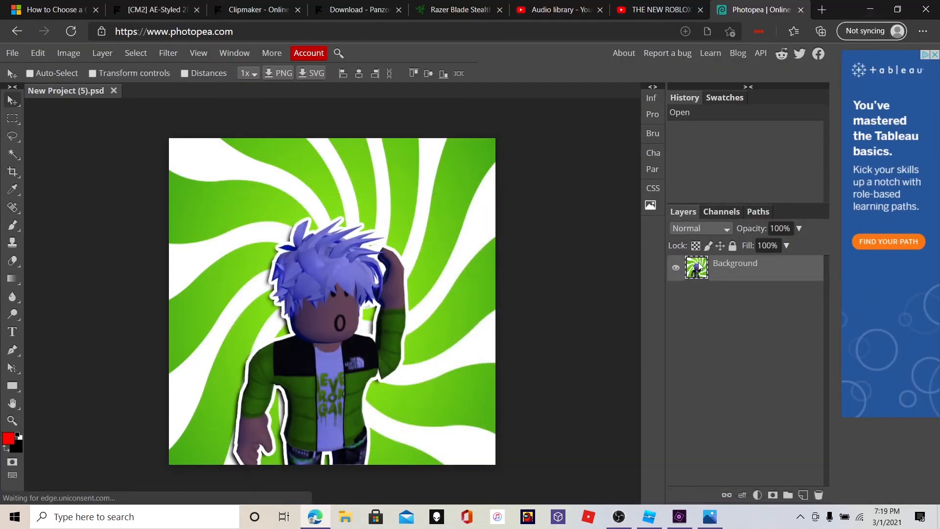
{"action": "left_click", "coordinate": [11, 53]}
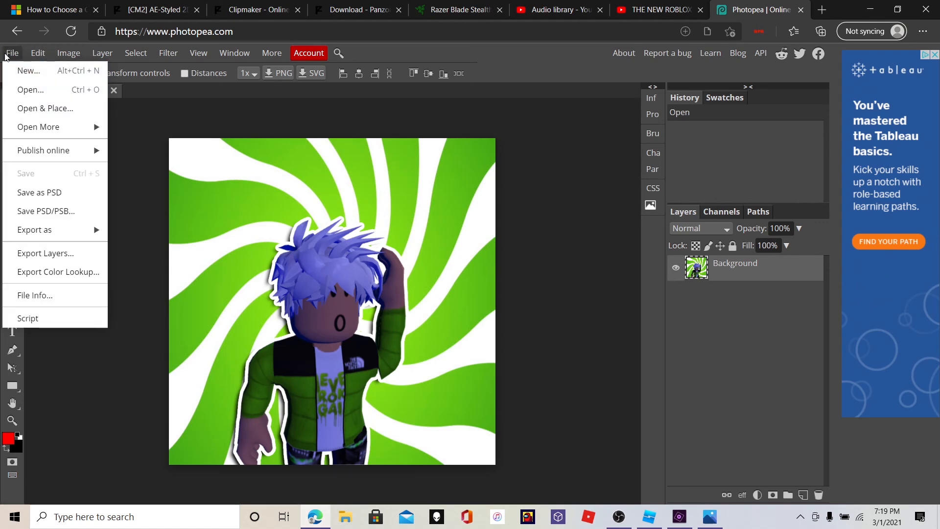
{"action": "mouse_move", "coordinate": [32, 230]}
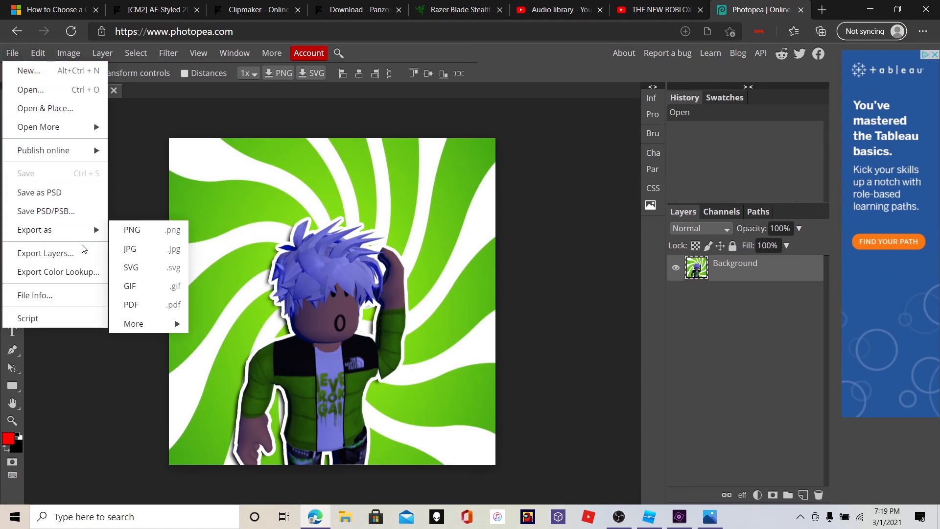
{"action": "left_click", "coordinate": [119, 232]}
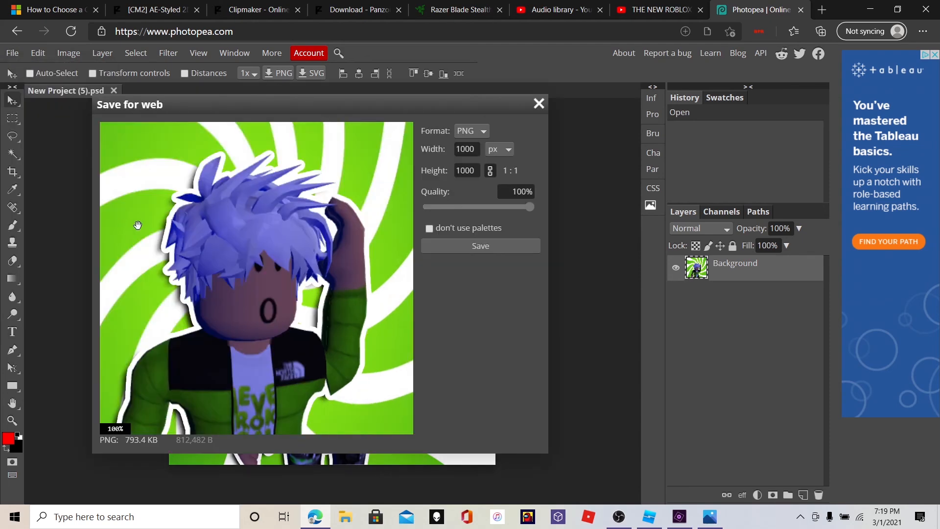
{"action": "scroll", "coordinate": [244, 272], "scroll_direction": "down", "scroll_amount": 2}
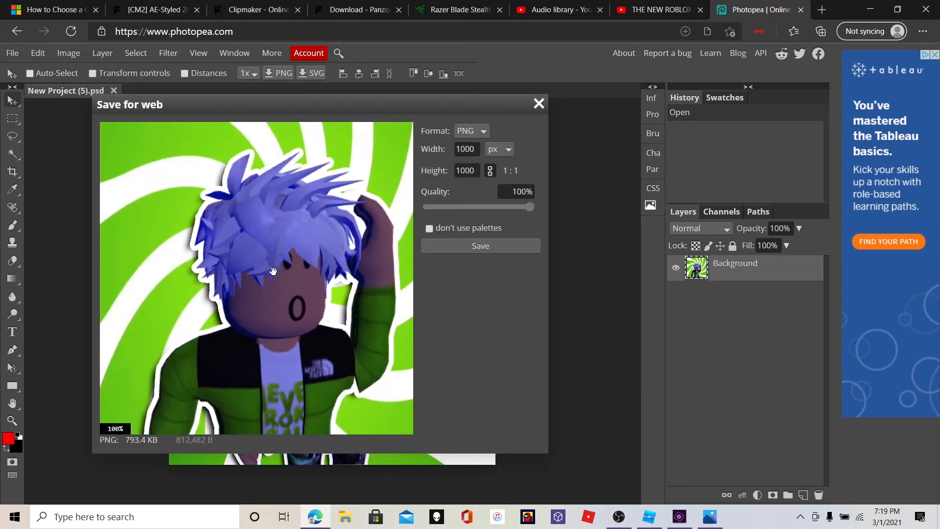
{"action": "scroll", "coordinate": [260, 259], "scroll_direction": "up", "scroll_amount": 1}
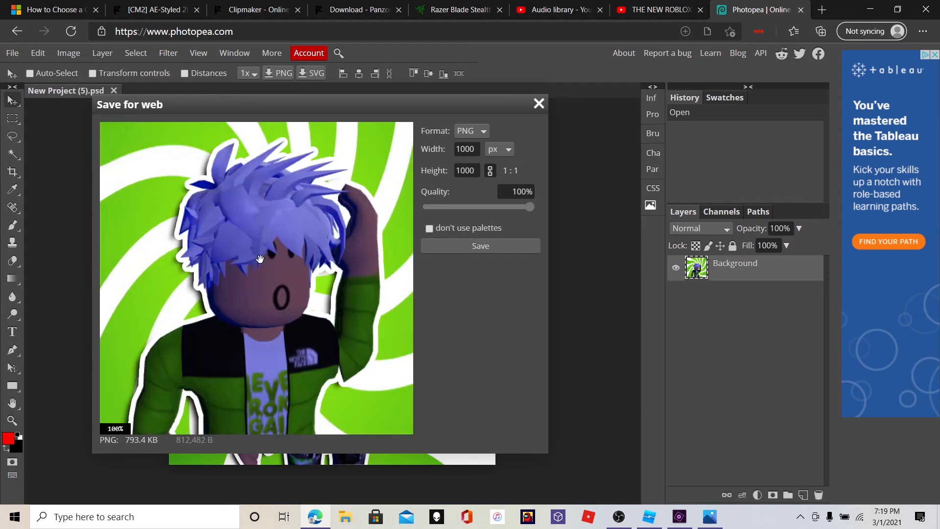
{"action": "mouse_move", "coordinate": [261, 263]}
{"action": "left_mouse_down"}
{"action": "mouse_move", "coordinate": [271, 263]}
{"action": "mouse_move", "coordinate": [260, 275]}
{"action": "left_mouse_up"}
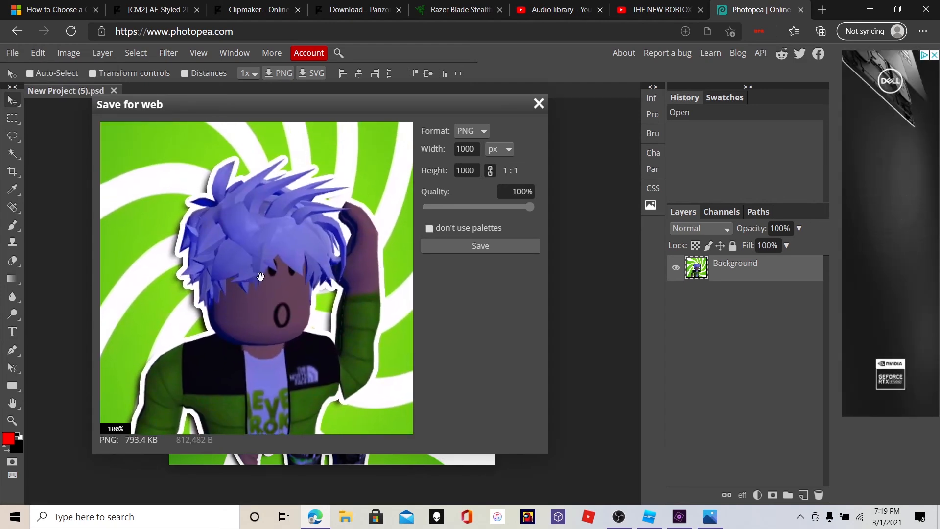
{"action": "mouse_move", "coordinate": [231, 276]}
{"action": "left_mouse_down"}
{"action": "mouse_move", "coordinate": [231, 255]}
{"action": "mouse_move", "coordinate": [203, 221]}
{"action": "mouse_move", "coordinate": [223, 244]}
{"action": "mouse_move", "coordinate": [200, 253]}
{"action": "mouse_move", "coordinate": [226, 266]}
{"action": "left_mouse_up"}
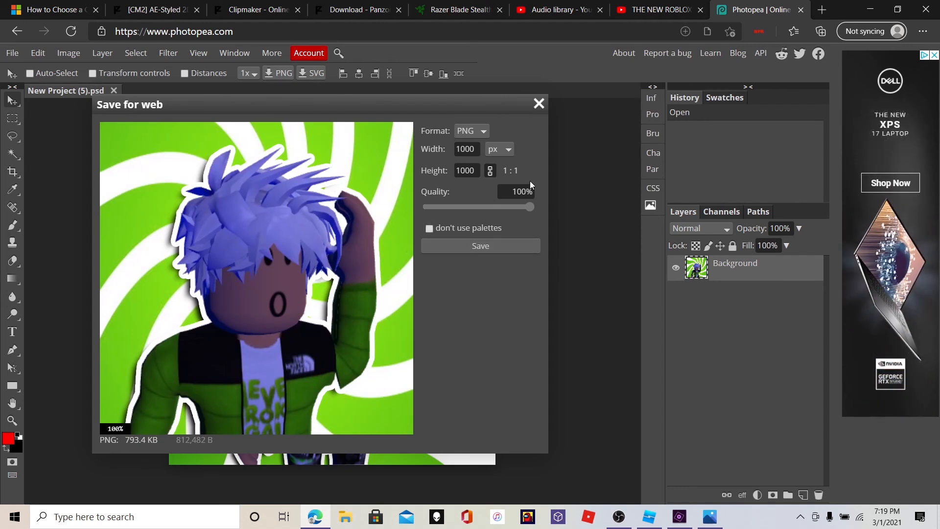
{"action": "left_click", "coordinate": [478, 246]}
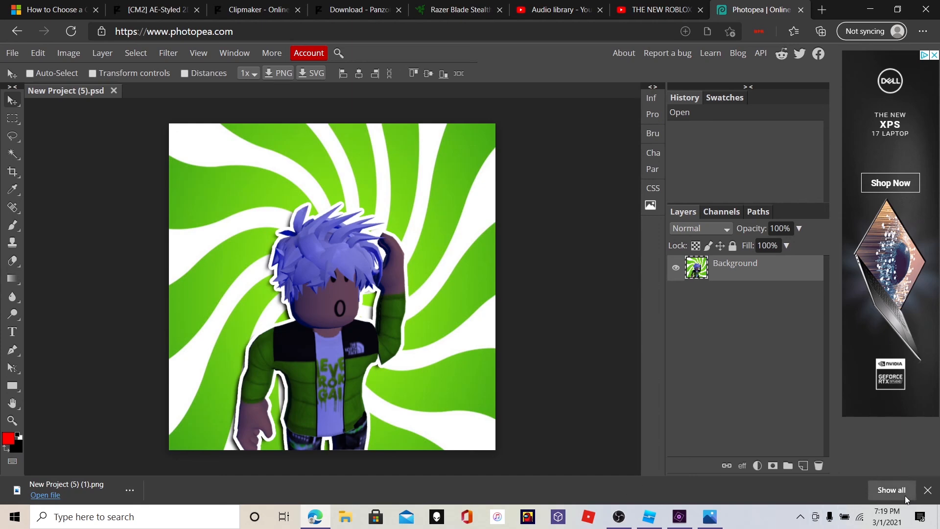
{"action": "left_click", "coordinate": [927, 490]}
- Switch to YouTube and open the signed-in account's own channel page to view its profile picture
{"action": "left_click", "coordinate": [558, 10]}
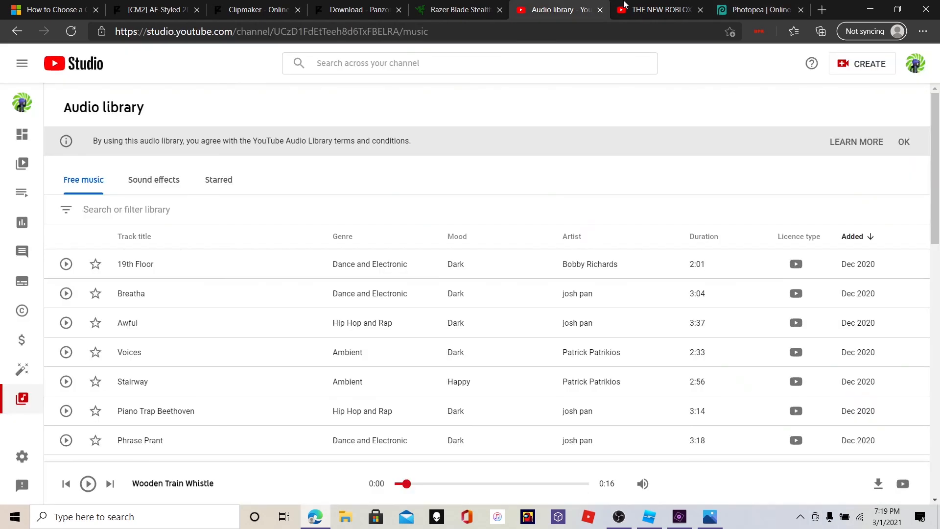
{"action": "left_click", "coordinate": [659, 9]}
{"action": "scroll", "coordinate": [547, 141], "scroll_direction": "up", "scroll_amount": 6}
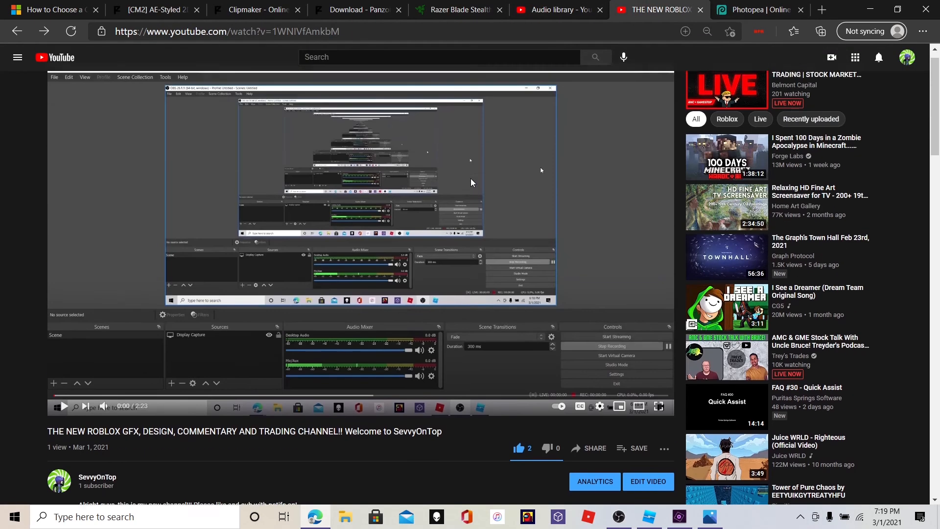
{"action": "left_click", "coordinate": [906, 57]}
{"action": "left_click", "coordinate": [836, 130]}
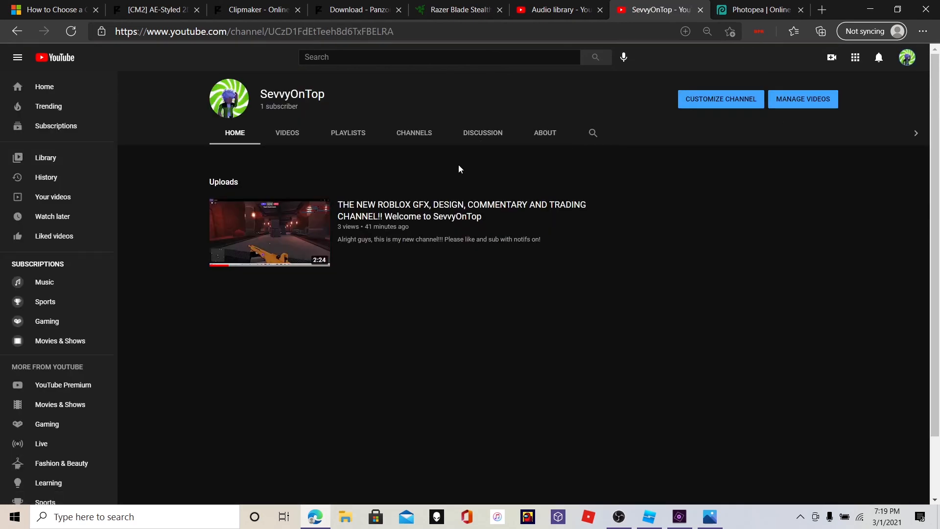